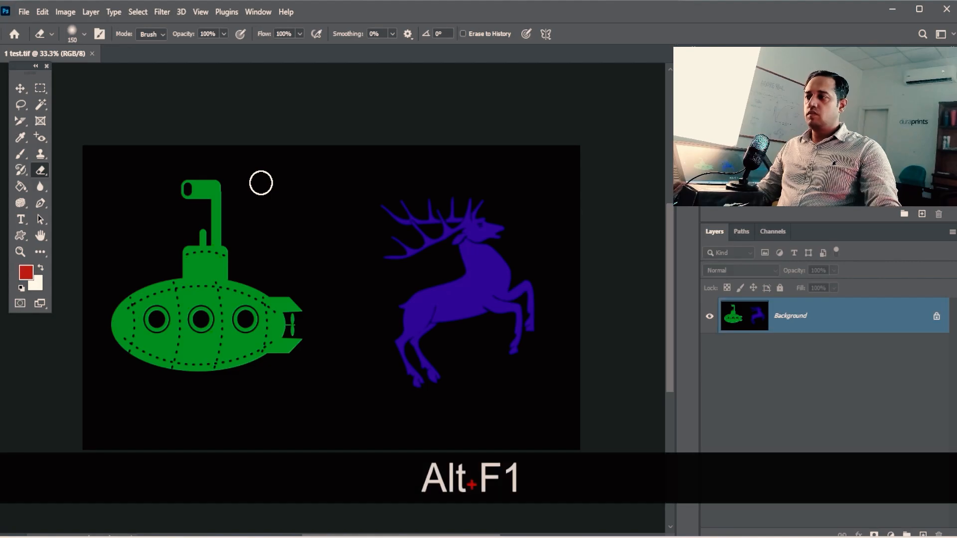
Erase the green areas of the submarine hull and its middle porthole ring using the Magic Eraser.
{"action": "left_click_drag", "start_coordinate": [326, 257], "coordinate": [357, 257]}
{"action": "left_click_drag", "start_coordinate": [339, 215], "coordinate": [401, 148]}
{"action": "left_click_drag", "start_coordinate": [487, 192], "coordinate": [432, 222]}
{"action": "left_click_drag", "start_coordinate": [297, 235], "coordinate": [472, 198]}
{"action": "left_click_drag", "start_coordinate": [371, 218], "coordinate": [335, 247]}
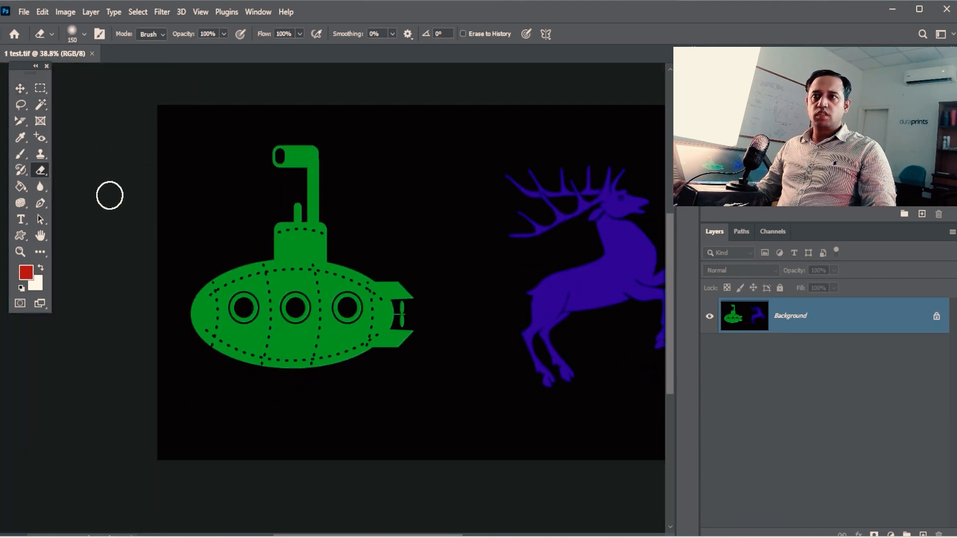
{"action": "left_click", "coordinate": [49, 109]}
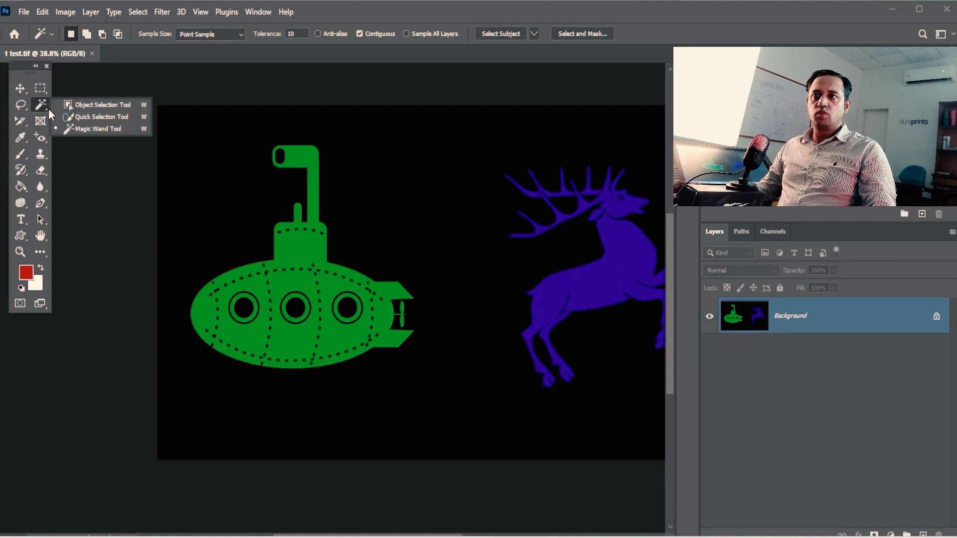
{"action": "left_click", "coordinate": [43, 169]}
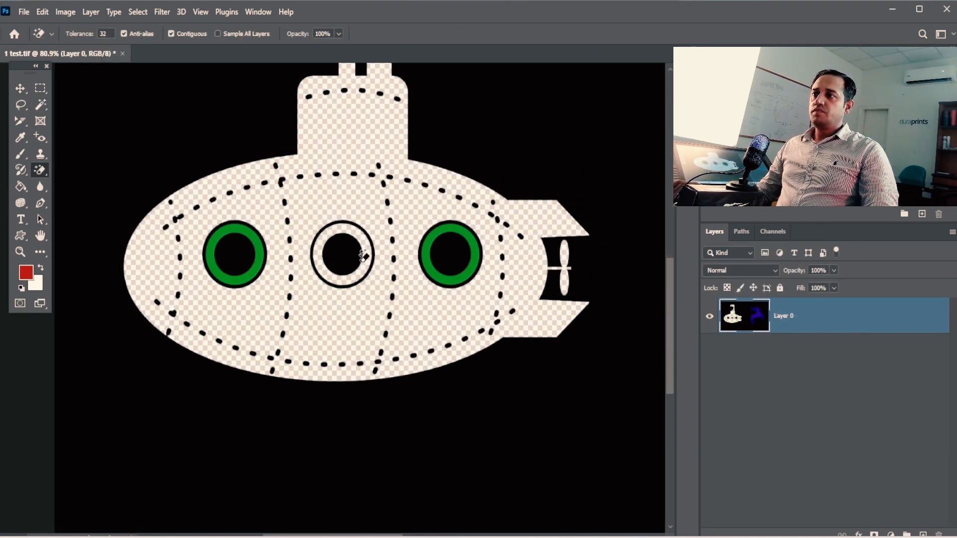
Erase the green rings of the submarine's right and left portholes, keeping their black centers.
{"action": "left_click_drag", "start_coordinate": [369, 249], "coordinate": [322, 237]}
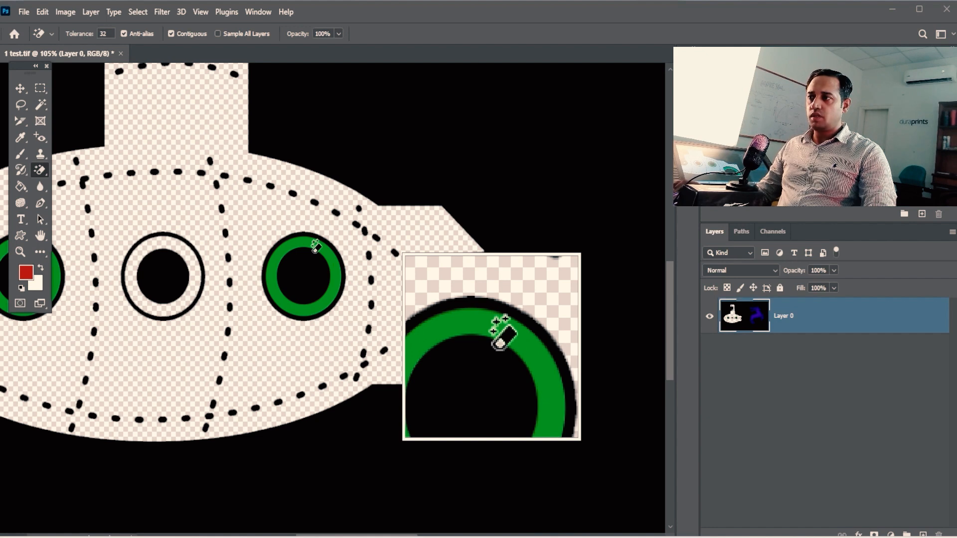
{"action": "left_click", "coordinate": [315, 251]}
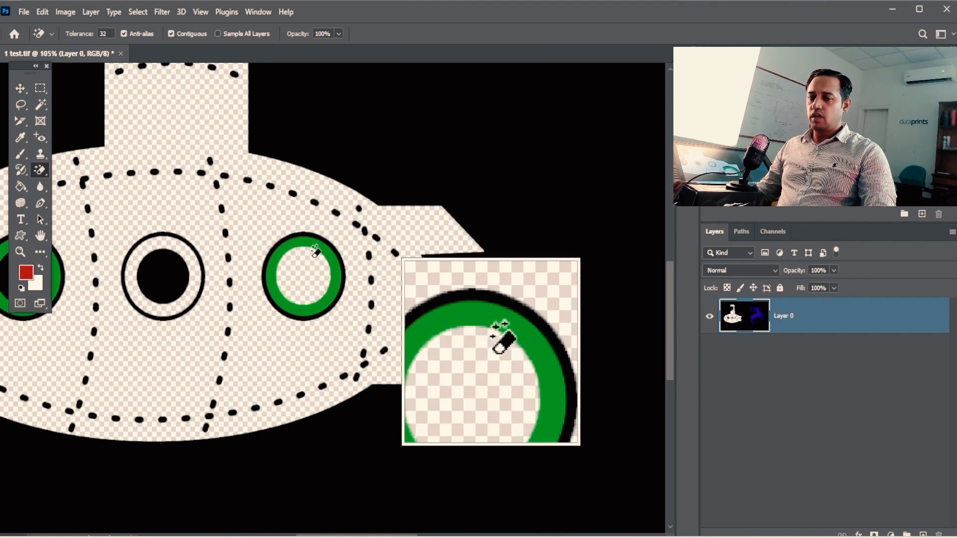
{"action": "key", "text": "ctrl+z"}
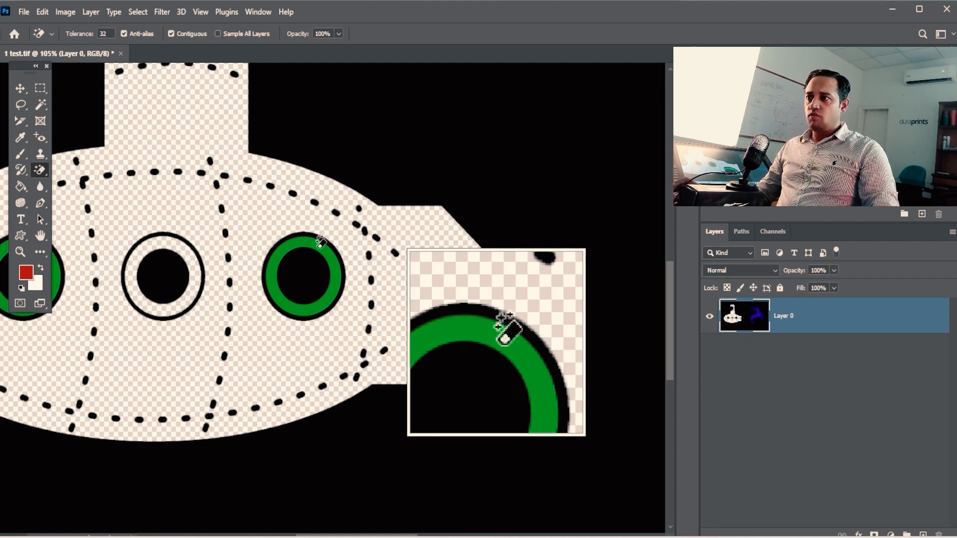
{"action": "left_click", "coordinate": [321, 242]}
{"action": "key", "text": "space"}
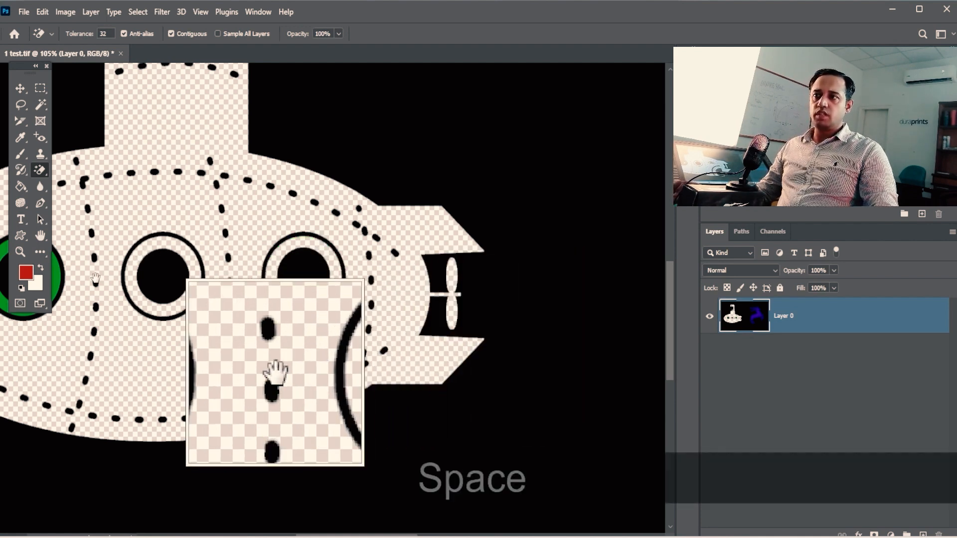
{"action": "left_click_drag", "start_coordinate": [94, 278], "coordinate": [348, 280]}
{"action": "left_click", "coordinate": [278, 253]}
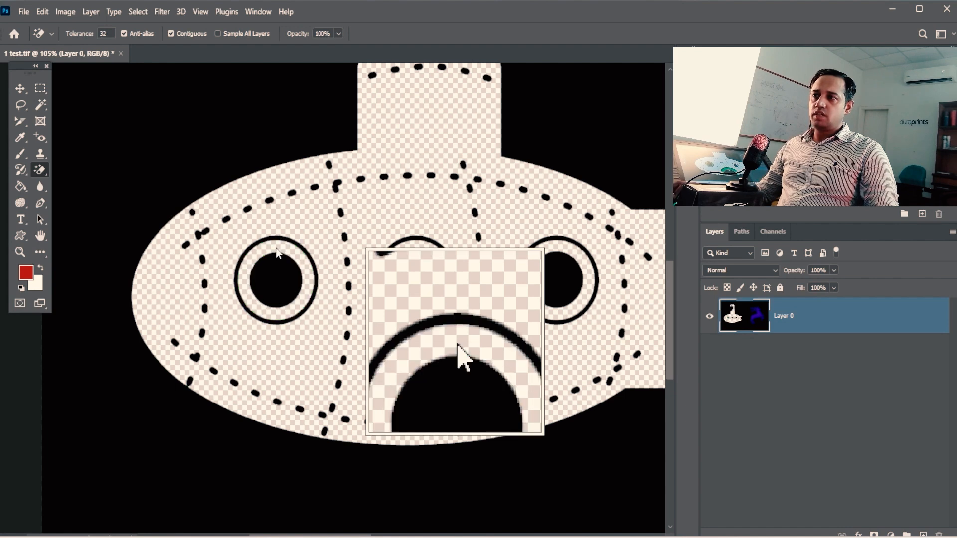
Erase the blue body of the deer with the Magic Eraser.
{"action": "key", "text": "space"}
{"action": "left_click_drag", "start_coordinate": [581, 310], "coordinate": [105, 240]}
{"action": "left_click_drag", "start_coordinate": [449, 287], "coordinate": [162, 293]}
{"action": "mouse_move", "coordinate": [466, 235]}
{"action": "left_mouse_down"}
{"action": "mouse_move", "coordinate": [315, 302]}
{"action": "mouse_move", "coordinate": [267, 402]}
{"action": "left_mouse_up"}
{"action": "left_click", "coordinate": [306, 234]}
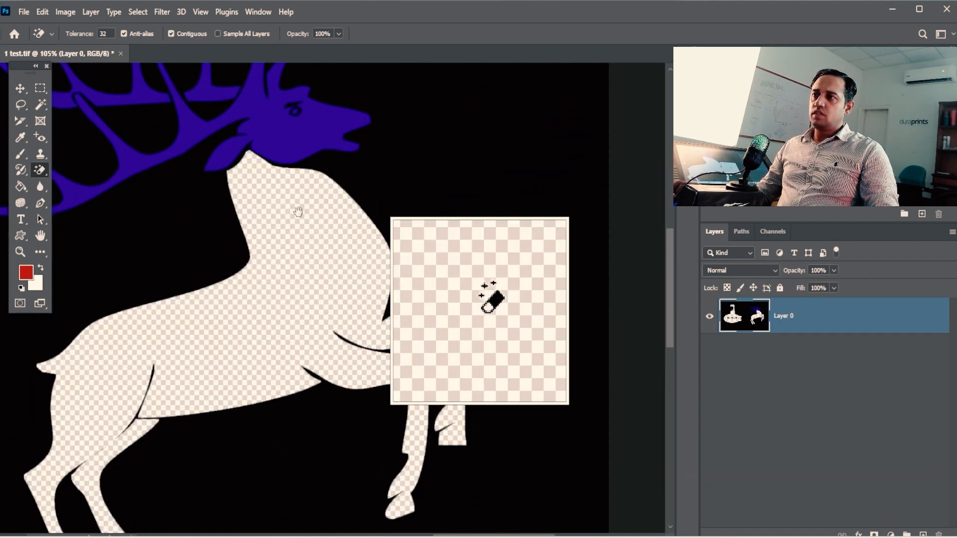
Erase the blue of the deer's head, eye and remaining antlers.
{"action": "key", "text": "space"}
{"action": "left_click_drag", "start_coordinate": [306, 234], "coordinate": [325, 325]}
{"action": "left_click", "coordinate": [312, 200]}
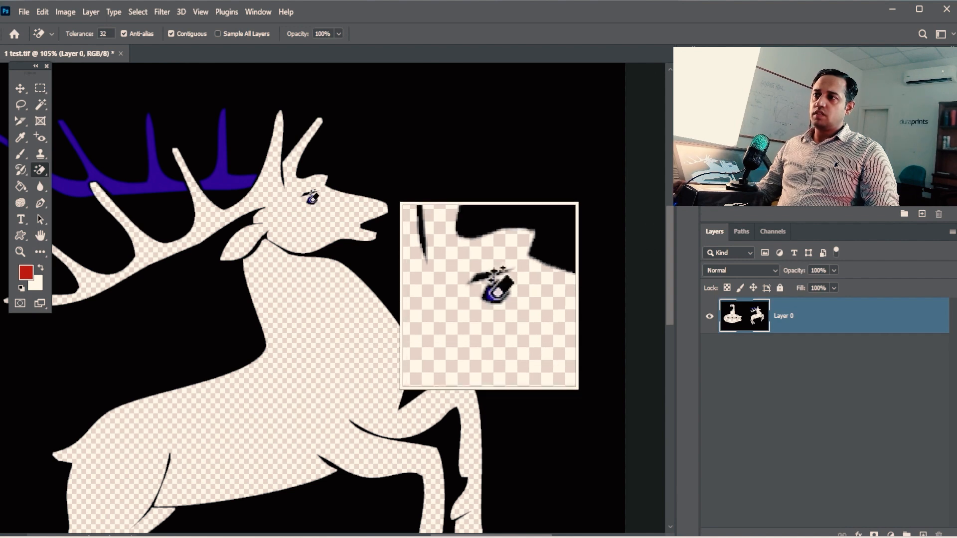
{"action": "left_click", "coordinate": [312, 200]}
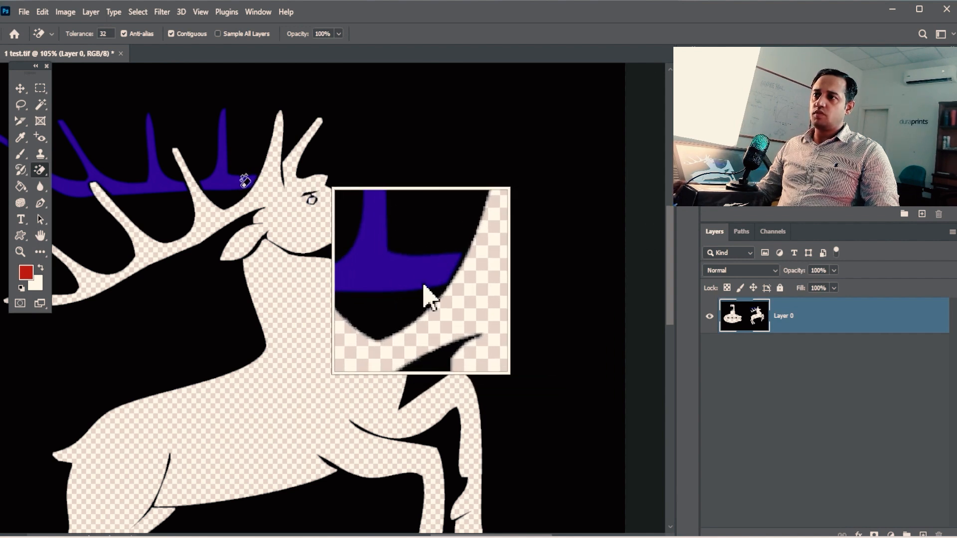
{"action": "left_click", "coordinate": [152, 184]}
{"action": "key", "text": "space"}
{"action": "left_click_drag", "start_coordinate": [149, 191], "coordinate": [294, 217]}
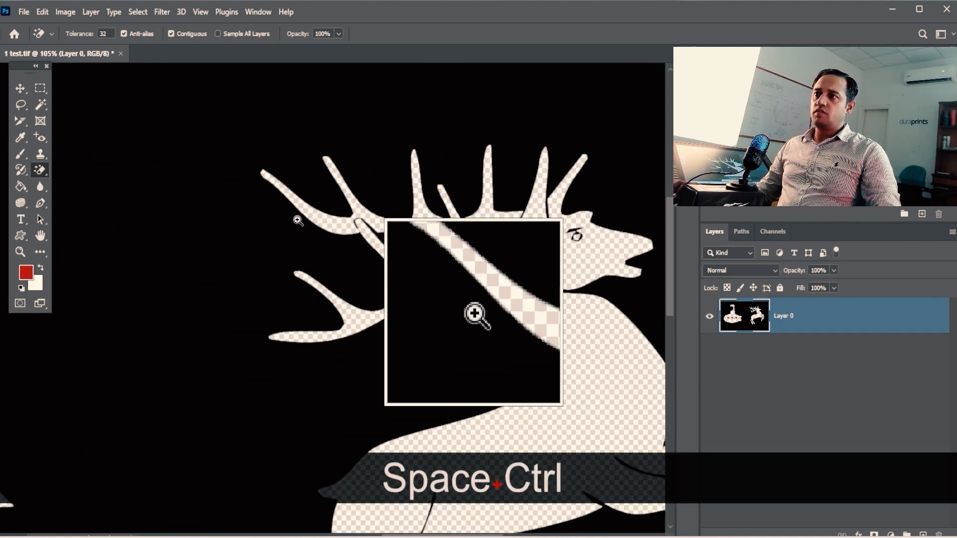
{"action": "key", "text": "ctrl+alt+space"}
{"action": "left_click_drag", "start_coordinate": [349, 246], "coordinate": [286, 243]}
{"action": "key", "text": "3"}
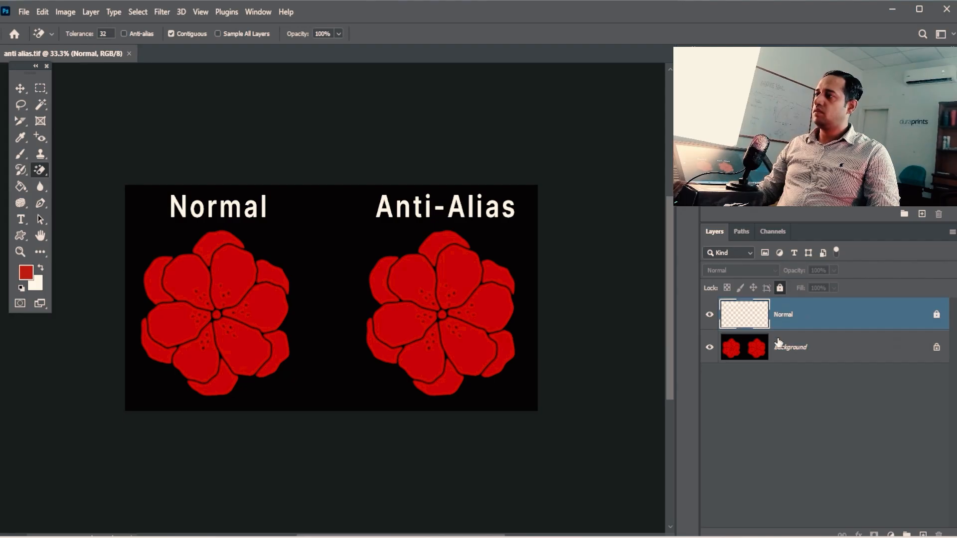
On the Background layer of anti alias.tif, erase the upper-right inner petal of the Normal flower with Anti-alias off.
{"action": "left_click", "coordinate": [781, 345]}
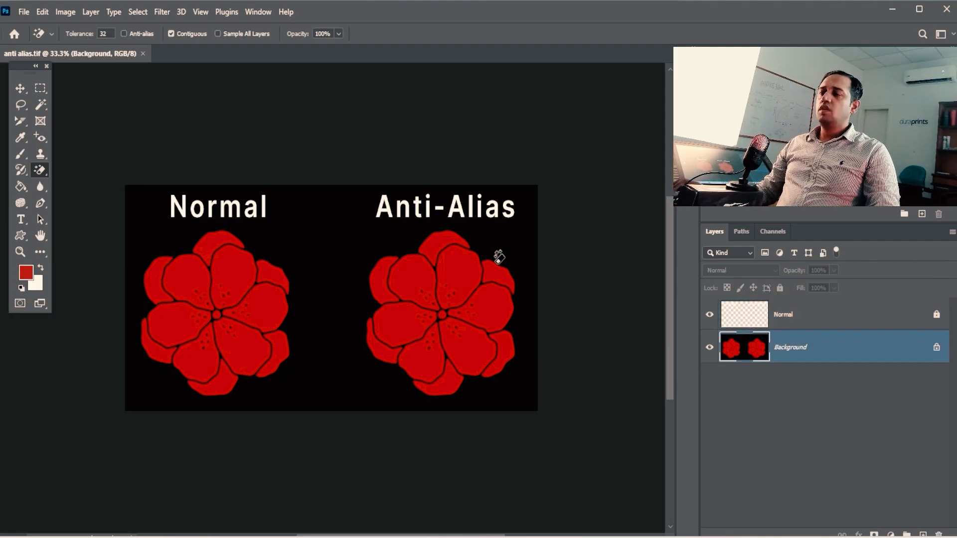
{"action": "left_click_drag", "start_coordinate": [280, 314], "coordinate": [360, 303]}
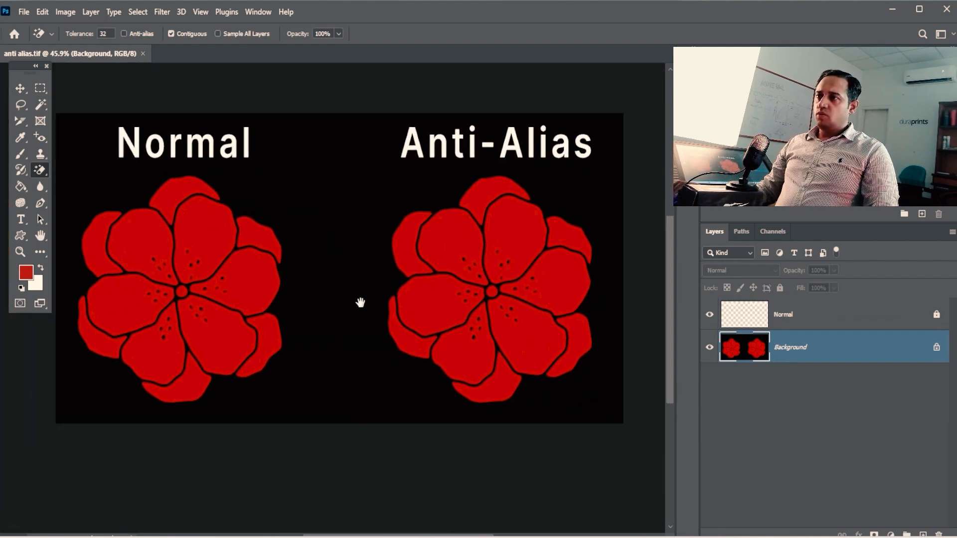
{"action": "left_click_drag", "start_coordinate": [238, 159], "coordinate": [240, 160]}
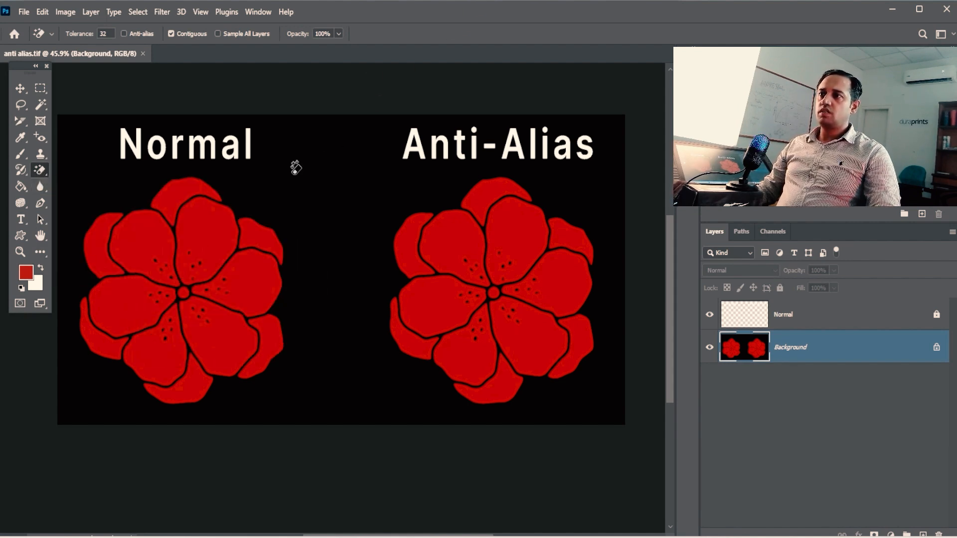
{"action": "left_click_drag", "start_coordinate": [266, 198], "coordinate": [333, 207]}
{"action": "left_click_drag", "start_coordinate": [338, 173], "coordinate": [363, 121]}
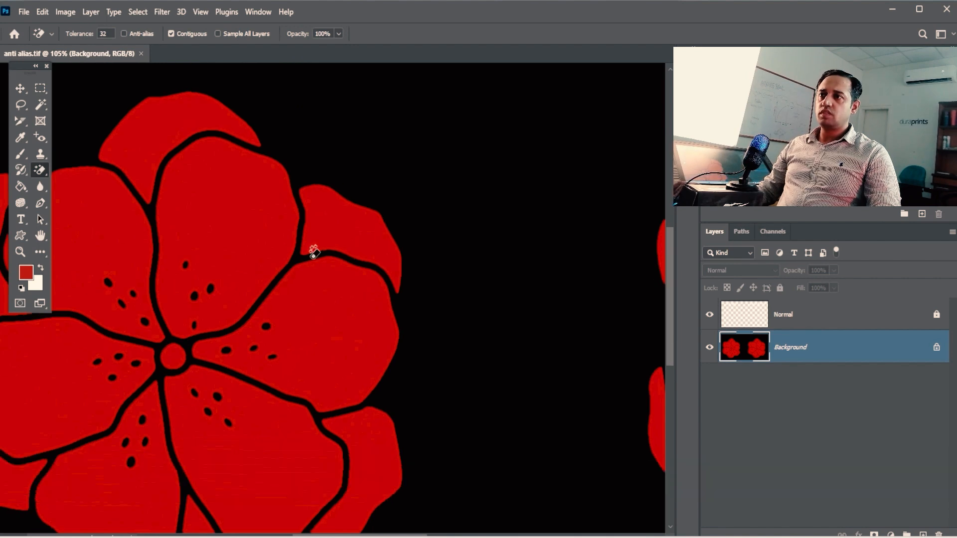
{"action": "left_click", "coordinate": [242, 218]}
Erase the five remaining red inner petals of the Normal flower with the Magic Eraser.
{"action": "mouse_move", "coordinate": [242, 217]}
{"action": "left_mouse_down"}
{"action": "mouse_move", "coordinate": [408, 207]}
{"action": "mouse_move", "coordinate": [402, 191]}
{"action": "left_mouse_up"}
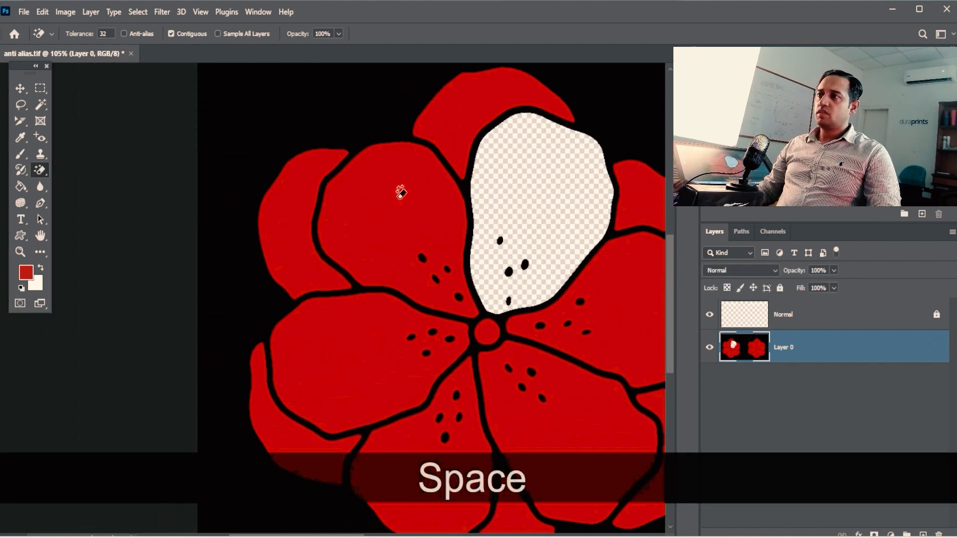
{"action": "left_click", "coordinate": [401, 192]}
{"action": "left_click", "coordinate": [366, 370]}
{"action": "left_click_drag", "start_coordinate": [466, 434], "coordinate": [368, 369]}
{"action": "left_click", "coordinate": [368, 370]}
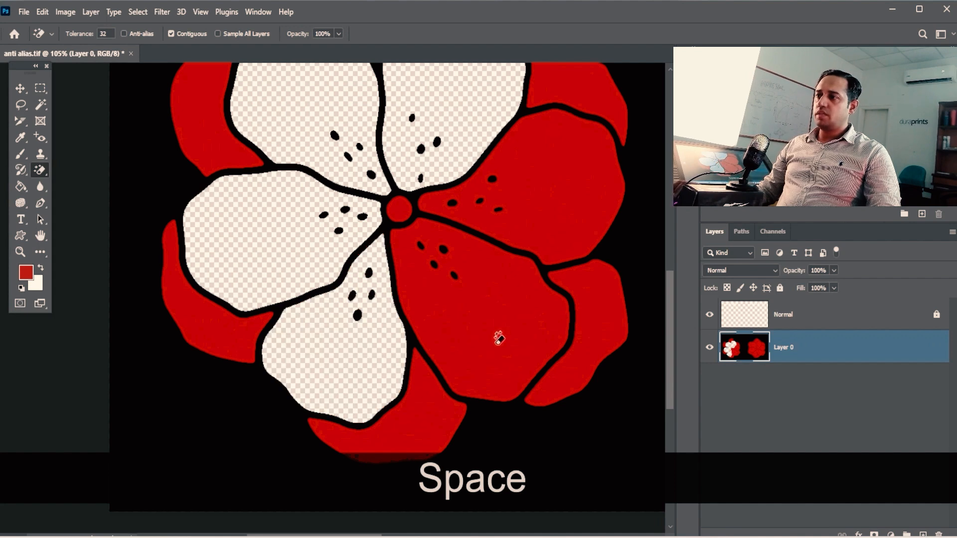
{"action": "left_click", "coordinate": [498, 338]}
{"action": "left_click", "coordinate": [538, 240]}
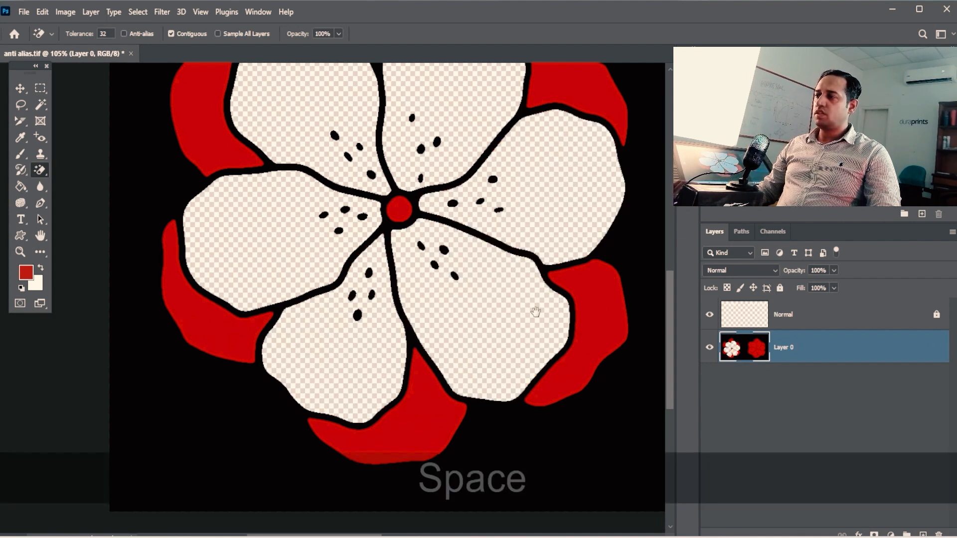
{"action": "left_click_drag", "start_coordinate": [535, 312], "coordinate": [455, 353]}
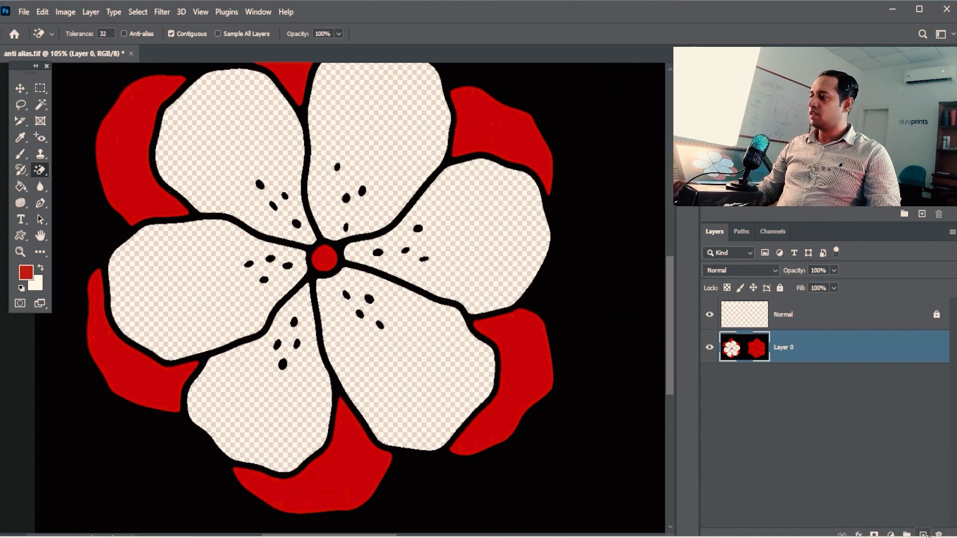
Add a new layer beneath the flower layer and fill it with yellow (#fcff00).
{"action": "left_click", "coordinate": [923, 535]}
{"action": "left_click_drag", "start_coordinate": [863, 359], "coordinate": [873, 441]}
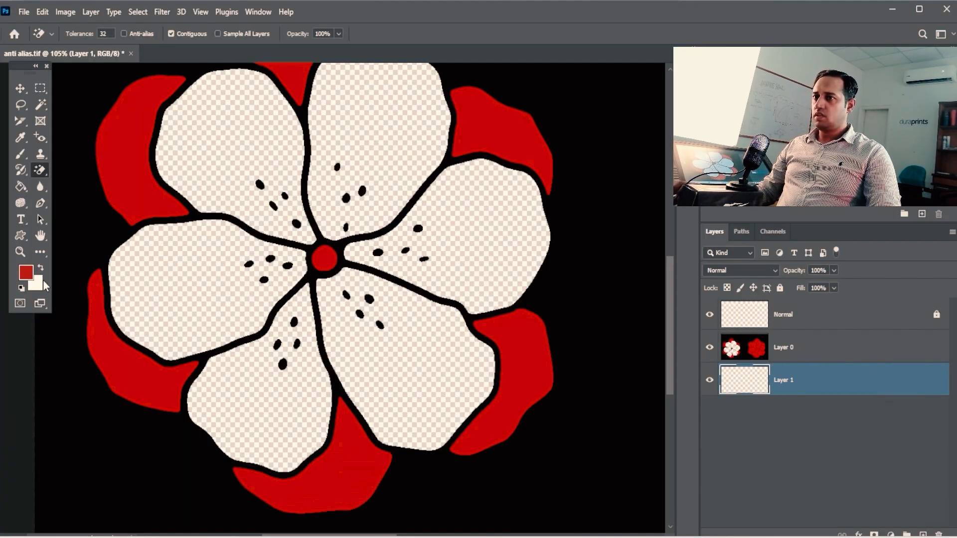
{"action": "left_click", "coordinate": [26, 272]}
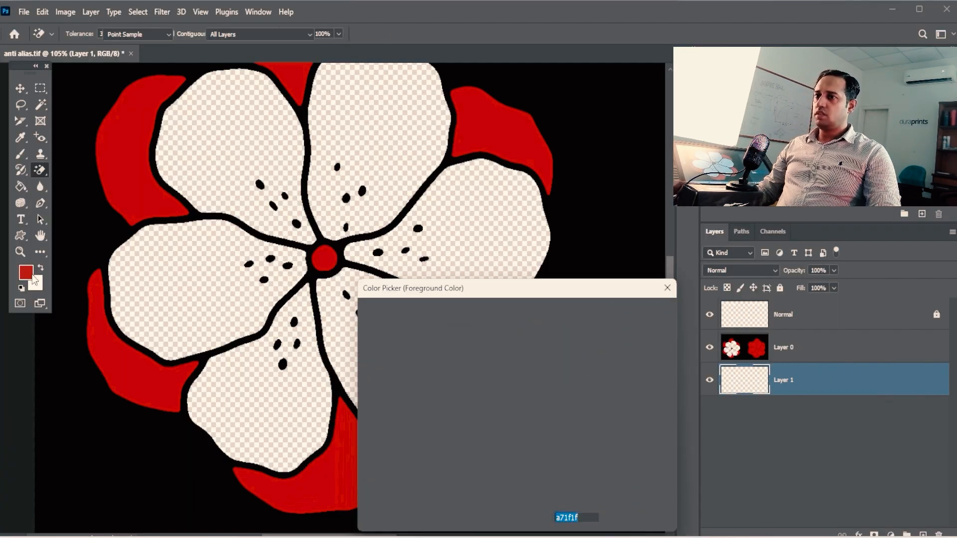
{"action": "left_click", "coordinate": [530, 452]}
{"action": "left_click_drag", "start_coordinate": [501, 345], "coordinate": [538, 304]}
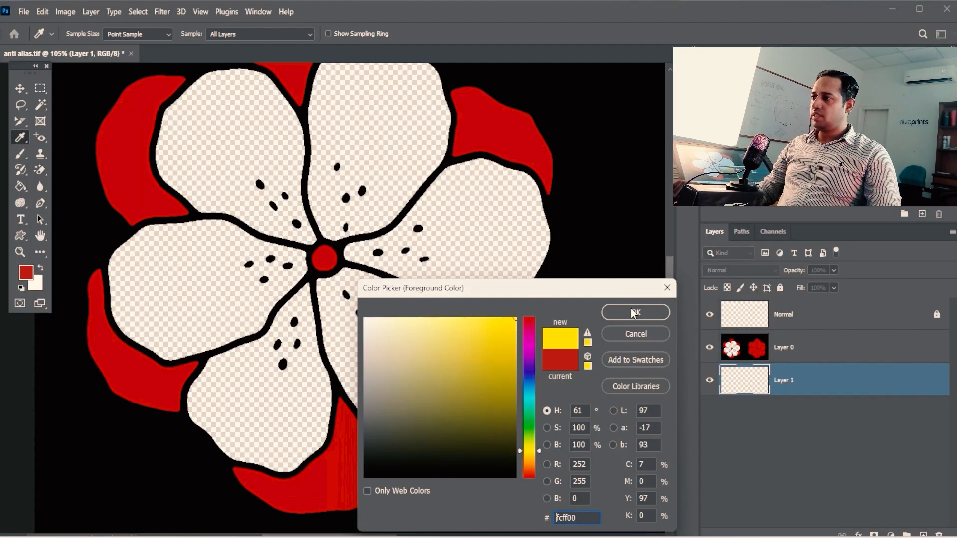
{"action": "left_click", "coordinate": [633, 314]}
{"action": "key", "text": "alt+BackSpace"}
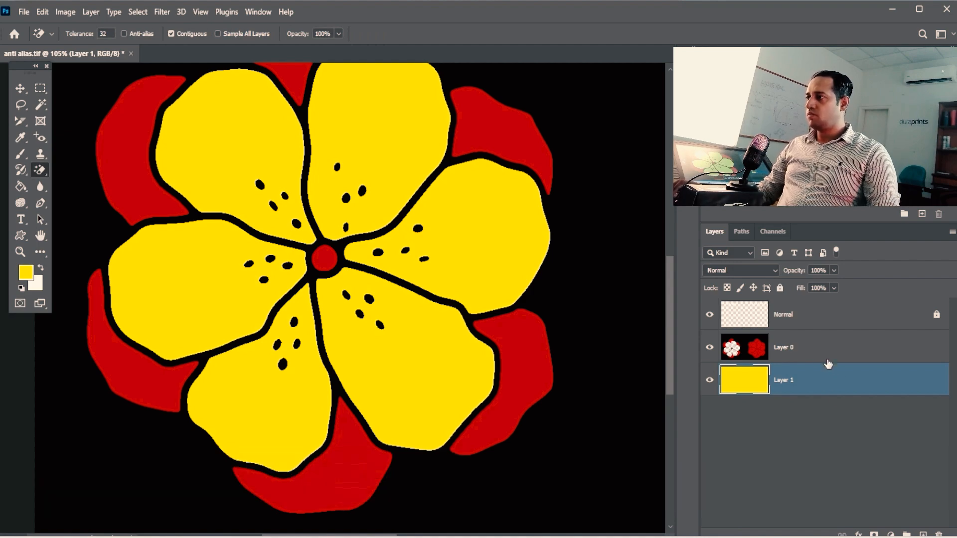
Inspect the cut petal edges on the flower layer, and erase the Normal flower's red center and upper-left outer petal.
{"action": "left_click", "coordinate": [801, 342]}
{"action": "key", "text": "ctrl+space"}
{"action": "left_click_drag", "start_coordinate": [389, 209], "coordinate": [453, 199]}
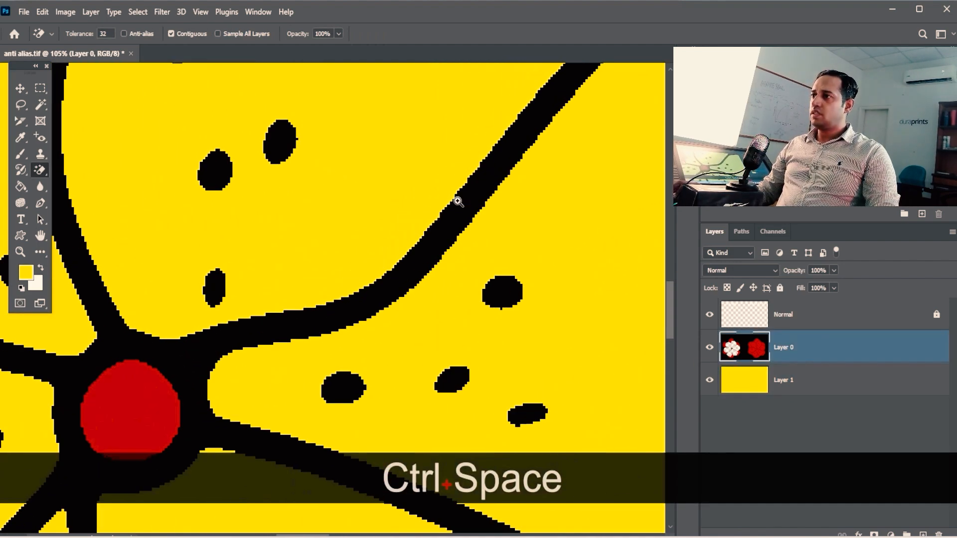
{"action": "left_click_drag", "start_coordinate": [91, 208], "coordinate": [484, 299]}
{"action": "left_click_drag", "start_coordinate": [516, 369], "coordinate": [501, 228]}
{"action": "left_click", "coordinate": [536, 230]}
{"action": "left_click_drag", "start_coordinate": [359, 177], "coordinate": [389, 353]}
{"action": "left_click", "coordinate": [238, 238]}
Erase the top and upper-right outer petals of the Normal flower.
{"action": "left_click_drag", "start_coordinate": [574, 116], "coordinate": [444, 249]}
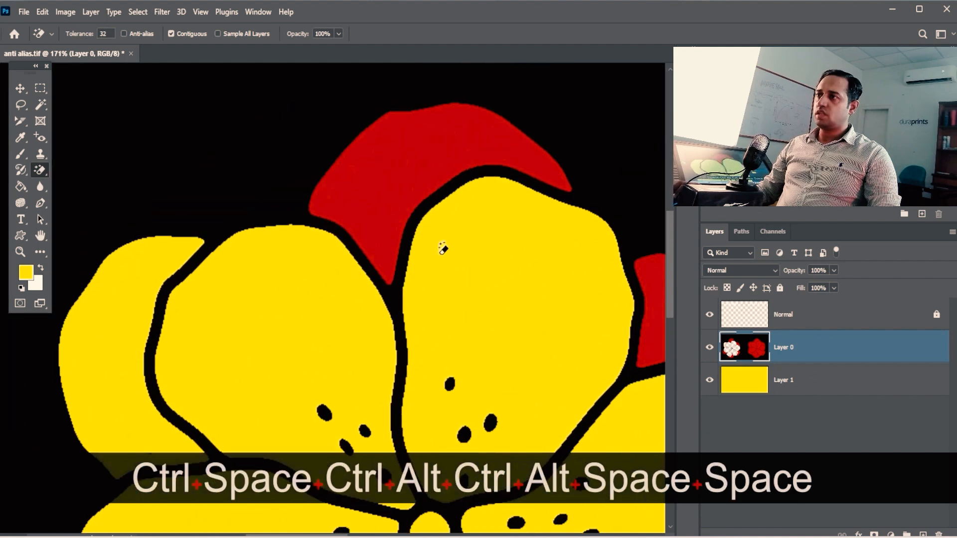
{"action": "left_click", "coordinate": [424, 166]}
{"action": "left_click_drag", "start_coordinate": [510, 227], "coordinate": [399, 165]}
{"action": "left_click", "coordinate": [400, 166]}
{"action": "left_click_drag", "start_coordinate": [403, 230], "coordinate": [473, 135]}
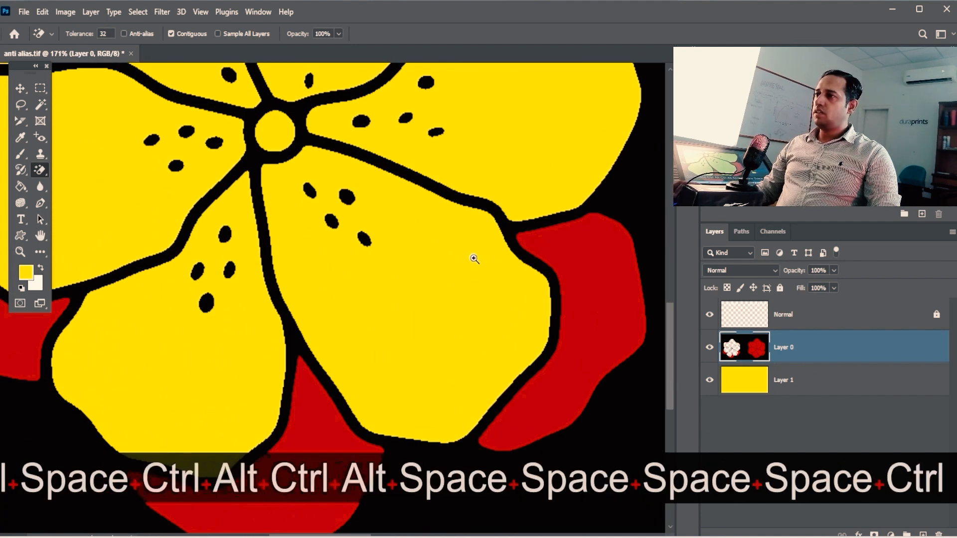
Toggle the flower and yellow layers' visibility to check the cut-outs, and erase the Normal flower's lower-left outer petal.
{"action": "left_click_drag", "start_coordinate": [466, 266], "coordinate": [428, 269]}
{"action": "left_click", "coordinate": [709, 347]}
{"action": "left_click", "coordinate": [709, 347]}
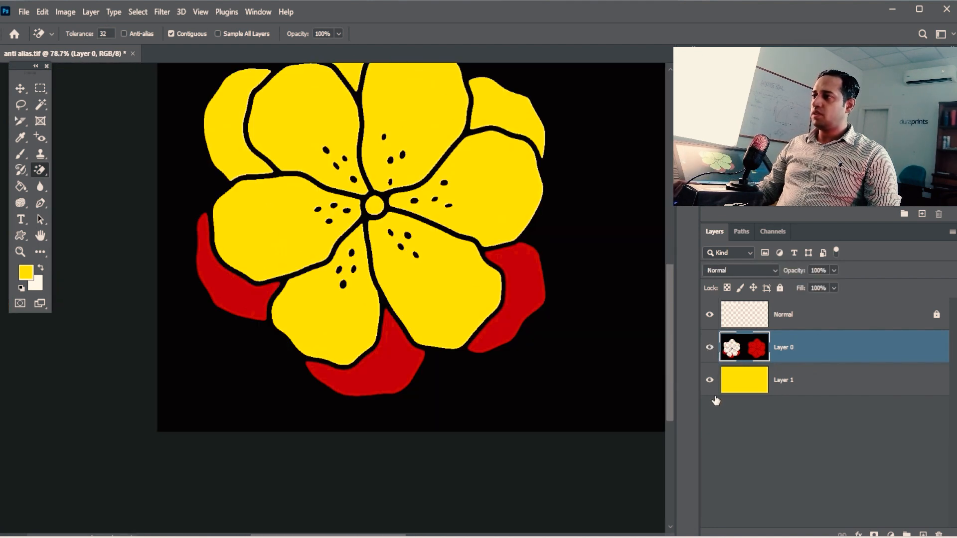
{"action": "left_click", "coordinate": [710, 380]}
{"action": "left_click", "coordinate": [709, 380]}
{"action": "left_click", "coordinate": [710, 380]}
{"action": "key", "text": "ctrl+space"}
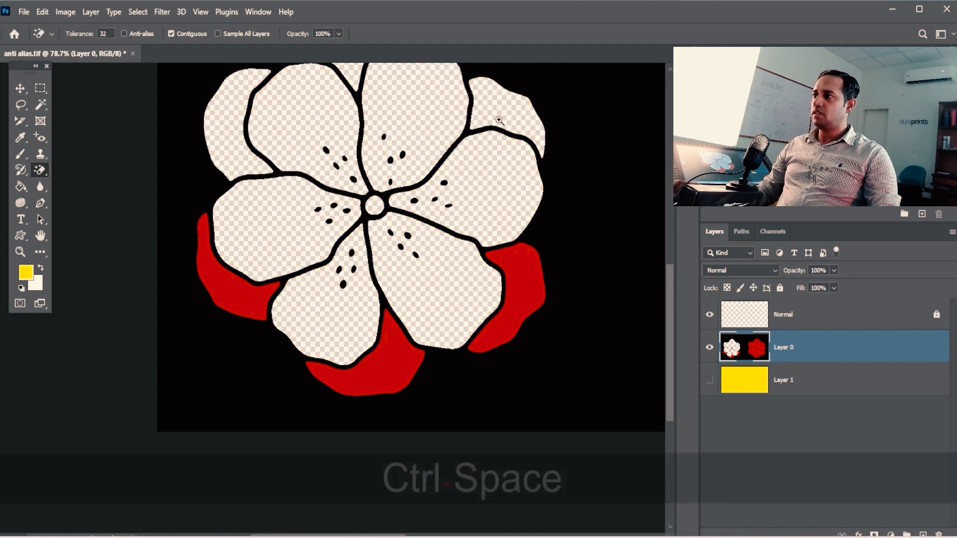
{"action": "left_click_drag", "start_coordinate": [502, 117], "coordinate": [503, 144]}
{"action": "left_click", "coordinate": [710, 380]}
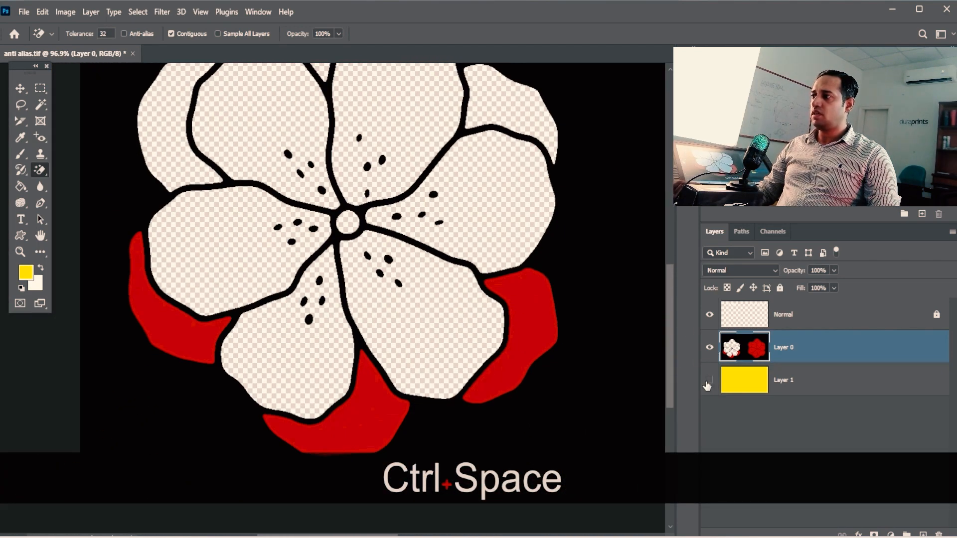
{"action": "left_click", "coordinate": [201, 335]}
Turn on Anti-alias for the Magic Eraser and erase the Anti-Alias flower's top outer petal and two upper inner petals.
{"action": "key", "text": "ctrl+alt+space"}
{"action": "mouse_move", "coordinate": [519, 352]}
{"action": "left_mouse_down"}
{"action": "mouse_move", "coordinate": [507, 316]}
{"action": "mouse_move", "coordinate": [404, 309]}
{"action": "left_mouse_up"}
{"action": "key", "text": "ctrl+space"}
{"action": "left_click_drag", "start_coordinate": [350, 242], "coordinate": [375, 232]}
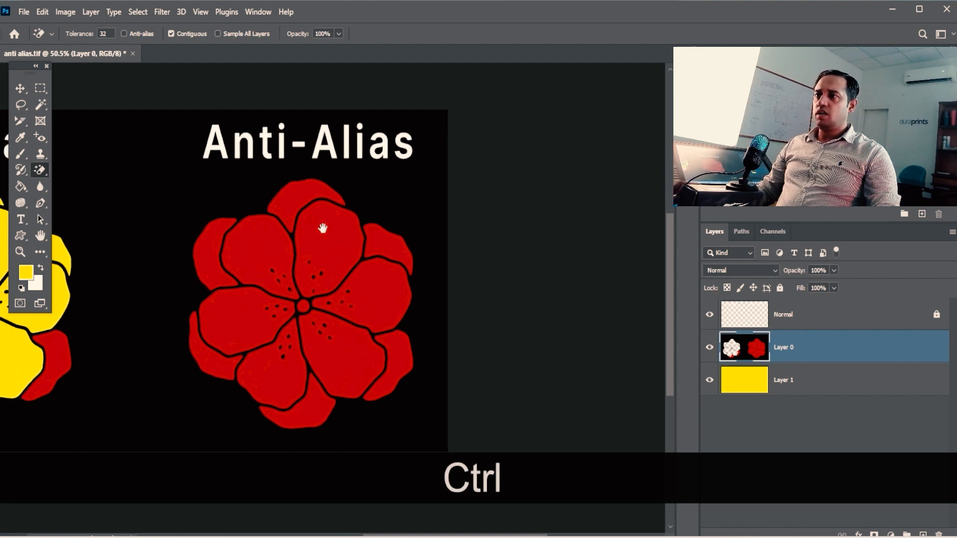
{"action": "left_click_drag", "start_coordinate": [91, 226], "coordinate": [193, 234]}
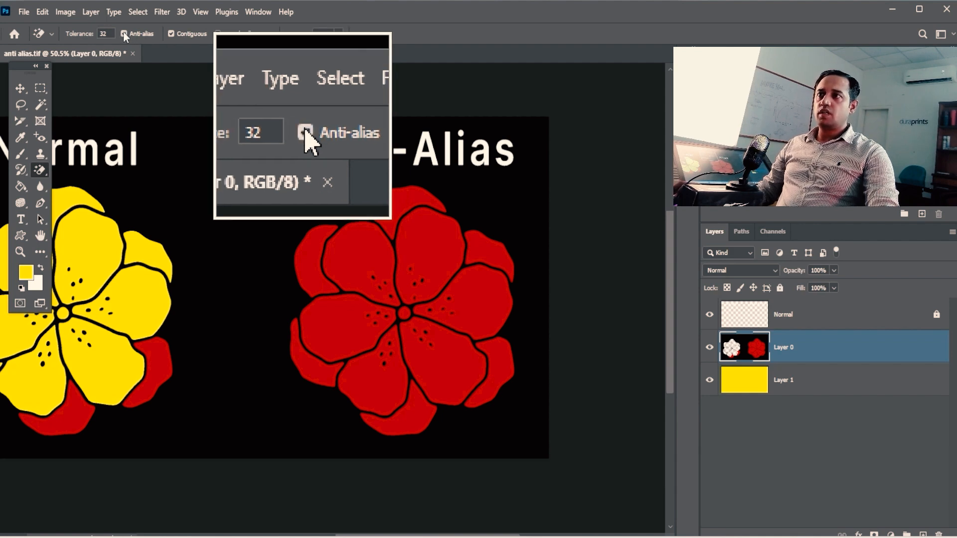
{"action": "key", "text": "space"}
{"action": "mouse_move", "coordinate": [455, 274]}
{"action": "left_mouse_down"}
{"action": "mouse_move", "coordinate": [371, 274]}
{"action": "mouse_move", "coordinate": [394, 261]}
{"action": "left_mouse_up"}
{"action": "key", "text": "ctrl+space"}
{"action": "left_click", "coordinate": [355, 226]}
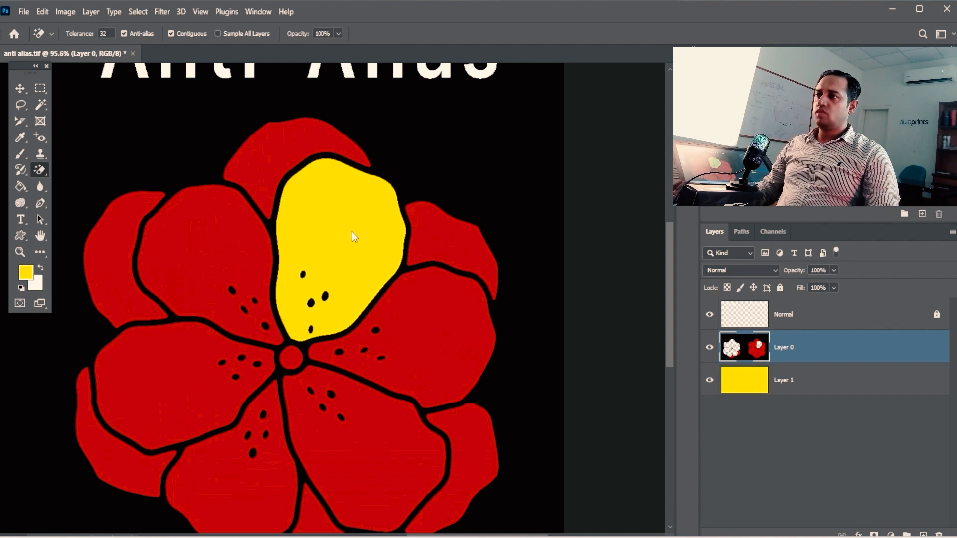
{"action": "left_click", "coordinate": [308, 149]}
{"action": "left_click", "coordinate": [208, 248]}
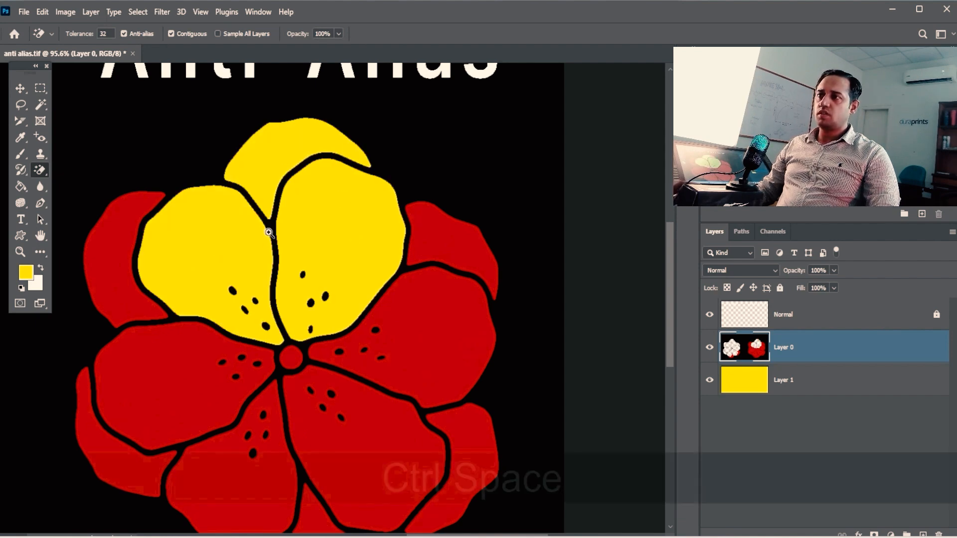
Compare the cut petal edges at pixel level on the Anti-Alias flower and the Normal flower.
{"action": "key", "text": "ctrl+space"}
{"action": "mouse_move", "coordinate": [271, 233]}
{"action": "left_mouse_down"}
{"action": "mouse_move", "coordinate": [351, 213]}
{"action": "mouse_move", "coordinate": [334, 216]}
{"action": "mouse_move", "coordinate": [350, 214]}
{"action": "mouse_move", "coordinate": [319, 197]}
{"action": "mouse_move", "coordinate": [322, 212]}
{"action": "mouse_move", "coordinate": [285, 244]}
{"action": "left_mouse_up"}
{"action": "key", "text": "ctrl+space"}
{"action": "key", "text": "space"}
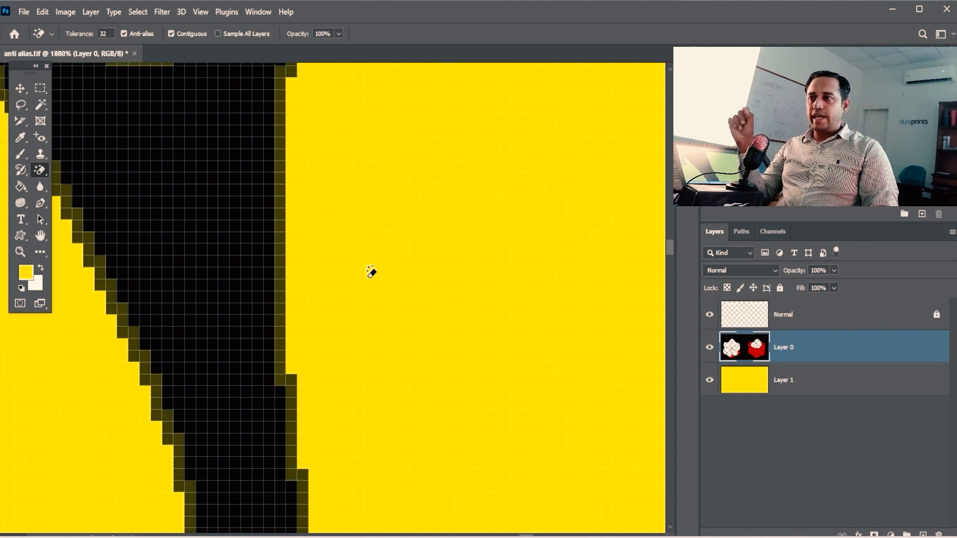
{"action": "left_click_drag", "start_coordinate": [367, 286], "coordinate": [215, 287]}
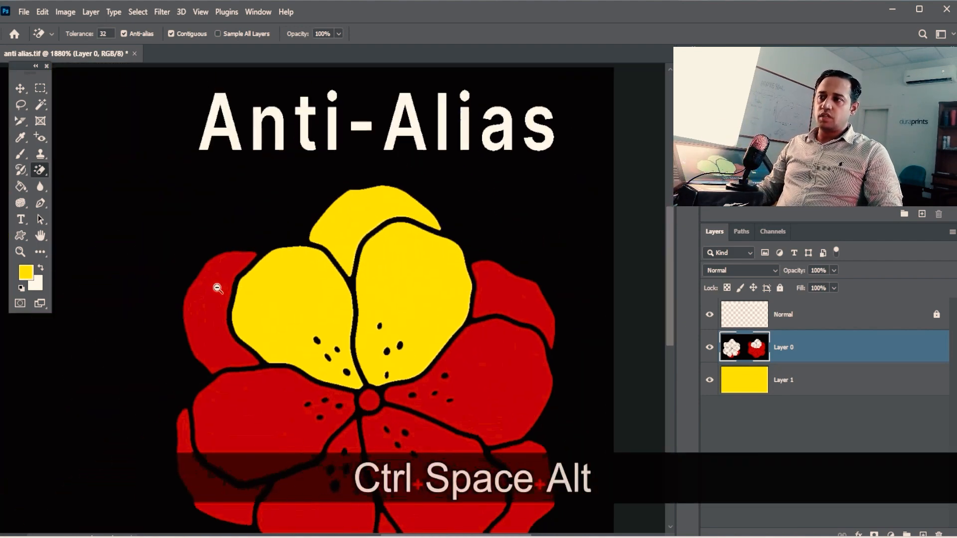
{"action": "mouse_move", "coordinate": [149, 307]}
{"action": "left_mouse_down"}
{"action": "mouse_move", "coordinate": [464, 288]}
{"action": "mouse_move", "coordinate": [427, 268]}
{"action": "mouse_move", "coordinate": [565, 224]}
{"action": "mouse_move", "coordinate": [415, 274]}
{"action": "left_mouse_up"}
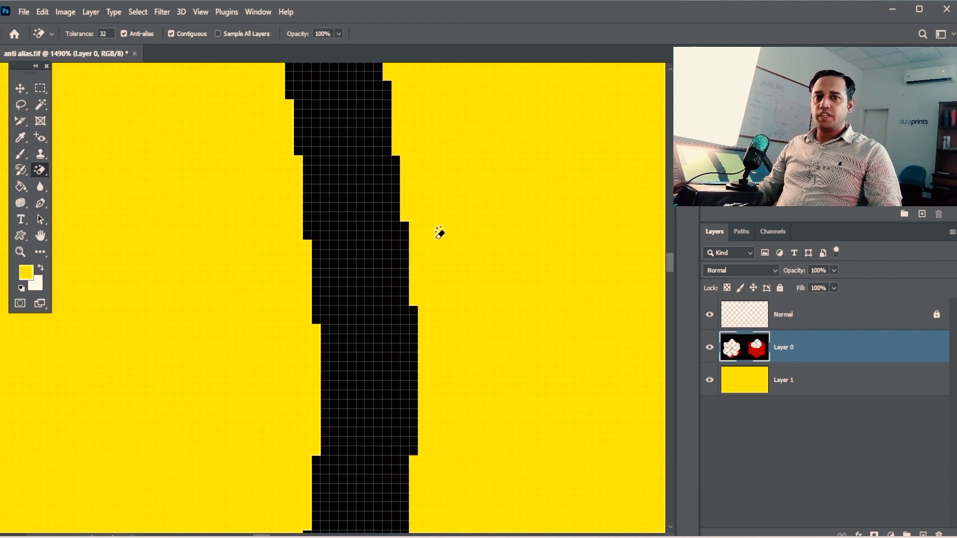
{"action": "left_click_drag", "start_coordinate": [445, 277], "coordinate": [324, 284]}
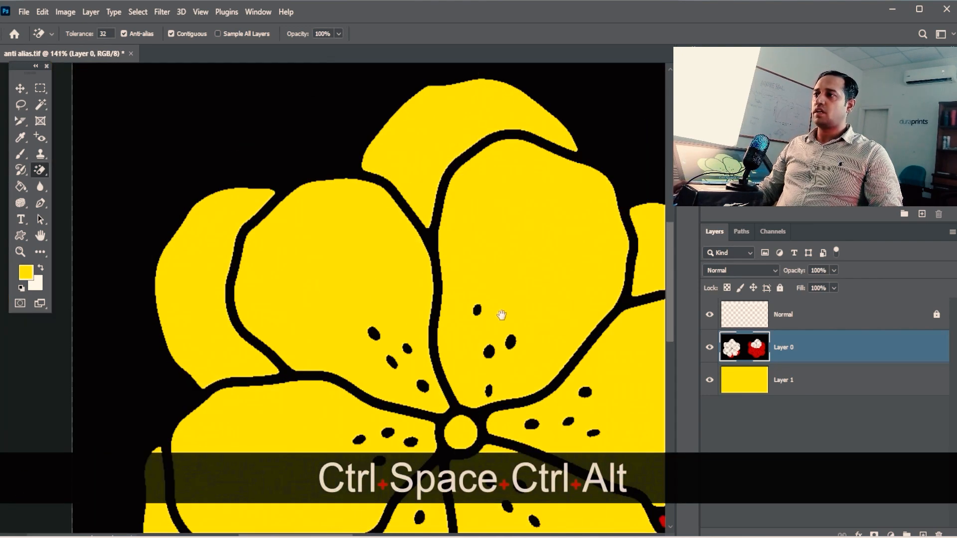
{"action": "left_click_drag", "start_coordinate": [501, 315], "coordinate": [239, 239]}
{"action": "left_click_drag", "start_coordinate": [286, 209], "coordinate": [368, 184]}
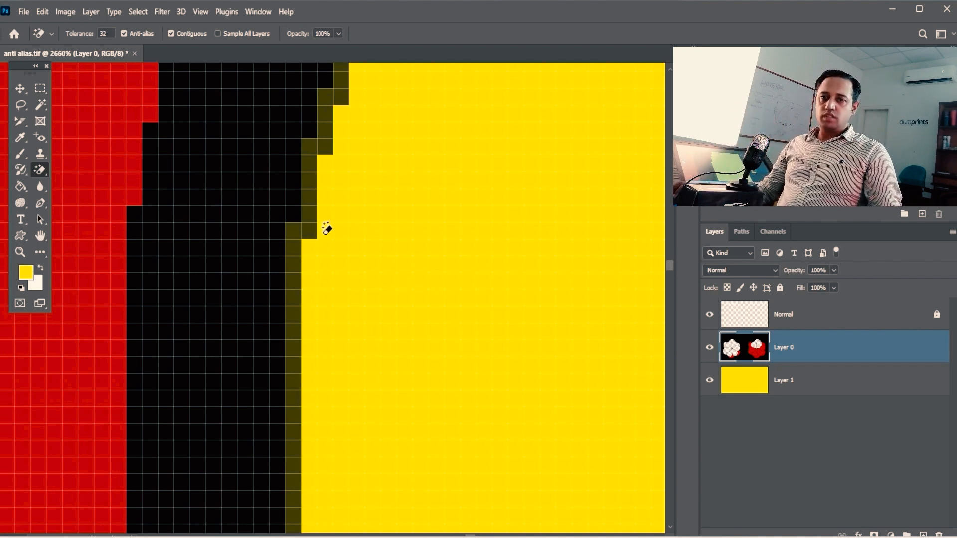
{"action": "left_click_drag", "start_coordinate": [358, 273], "coordinate": [200, 280]}
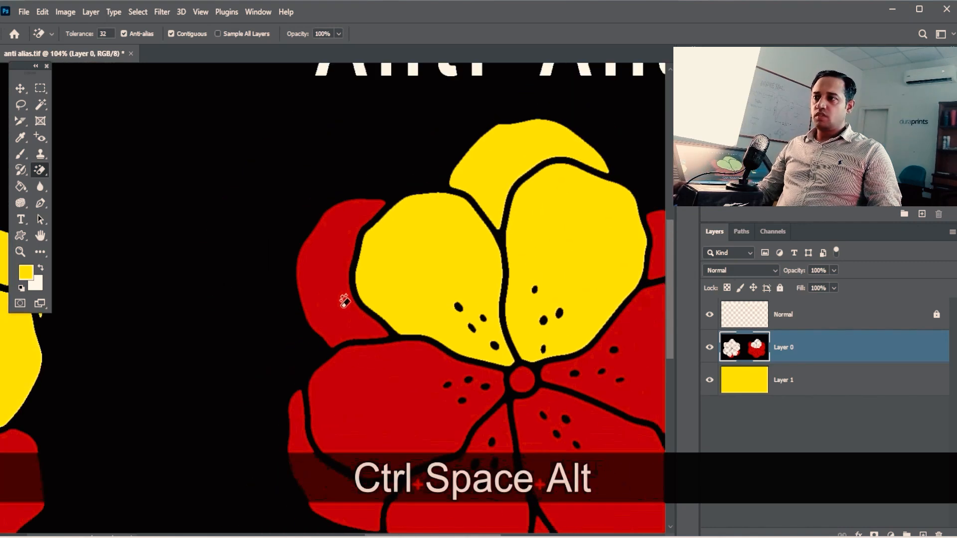
Erase the Anti-Alias flower's upper-left outer petal and its four remaining red inner petals.
{"action": "left_click", "coordinate": [345, 305]}
{"action": "left_click", "coordinate": [371, 399]}
{"action": "left_click", "coordinate": [296, 268]}
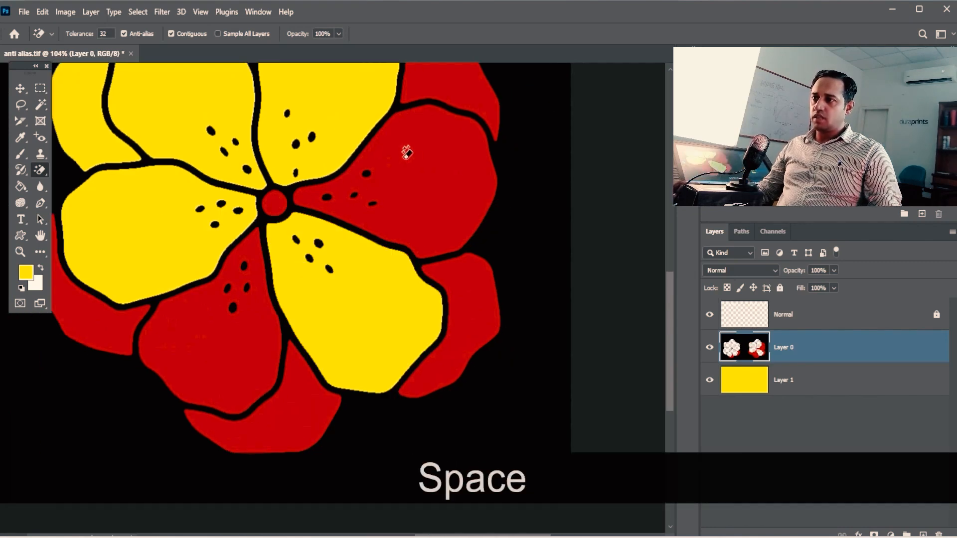
{"action": "left_click", "coordinate": [405, 151]}
{"action": "left_click", "coordinate": [224, 339]}
Undo the stray erasure of the black background, and erase the Anti-Alias flower's red center and its upper-right and lower-right outer petals.
{"action": "left_click", "coordinate": [270, 216]}
{"action": "key", "text": "ctrl+z"}
{"action": "key", "text": "ctrl+z"}
{"action": "key", "text": "ctrl+z"}
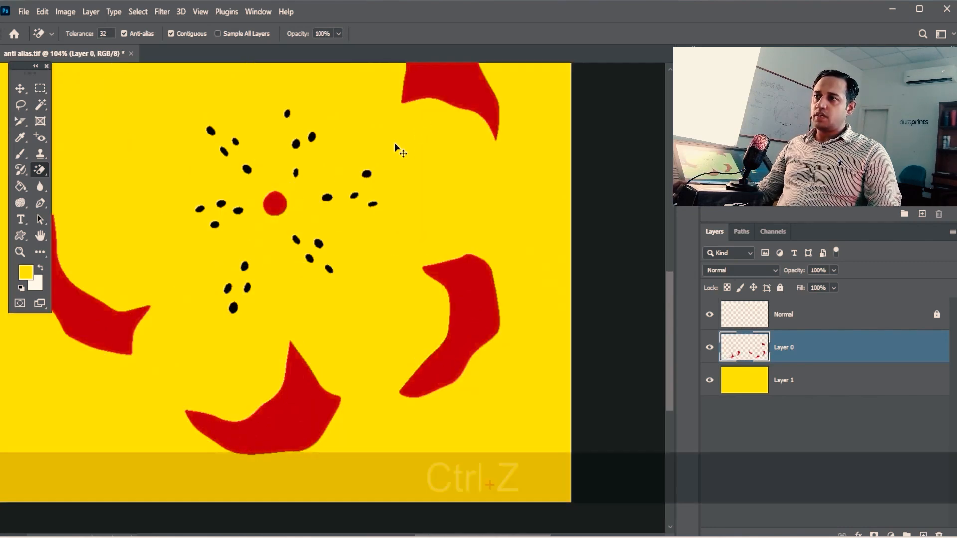
{"action": "left_click", "coordinate": [417, 91]}
{"action": "left_click", "coordinate": [456, 306]}
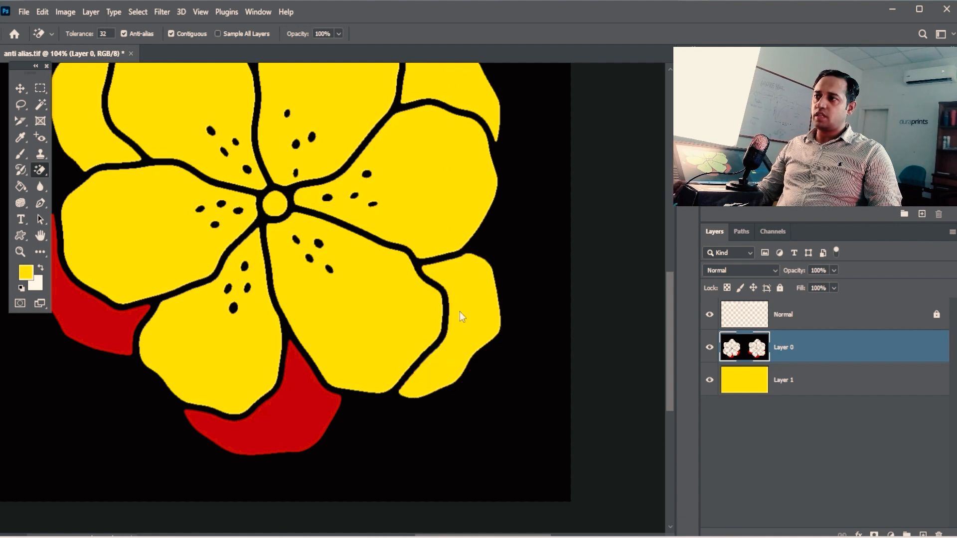
Examine the cut edges around the Anti-Alias flower's center at pixel level, and toggle the yellow layer's visibility.
{"action": "key", "text": "ctrl+space"}
{"action": "left_click_drag", "start_coordinate": [277, 204], "coordinate": [380, 184]}
{"action": "left_click_drag", "start_coordinate": [342, 99], "coordinate": [382, 201]}
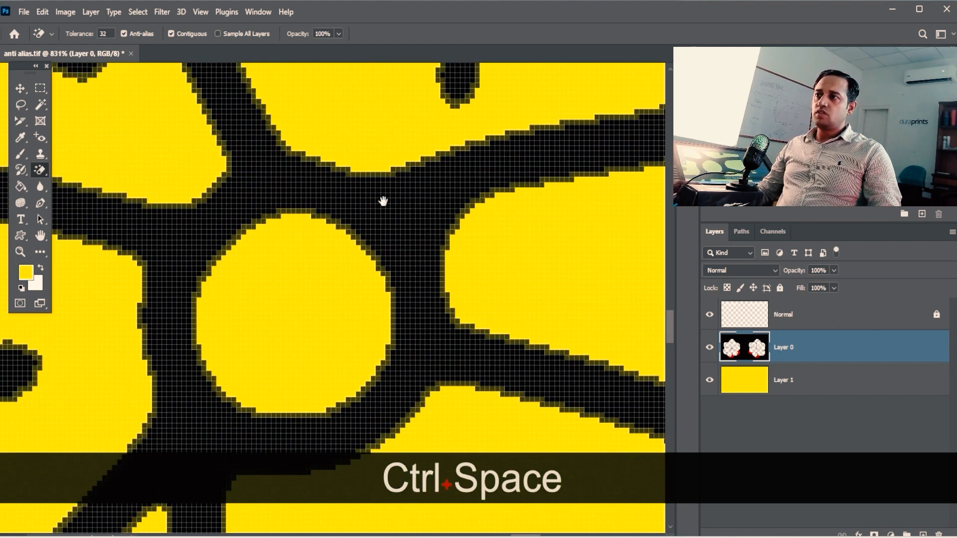
{"action": "key", "text": "ctrl+space"}
{"action": "left_click_drag", "start_coordinate": [300, 211], "coordinate": [353, 227]}
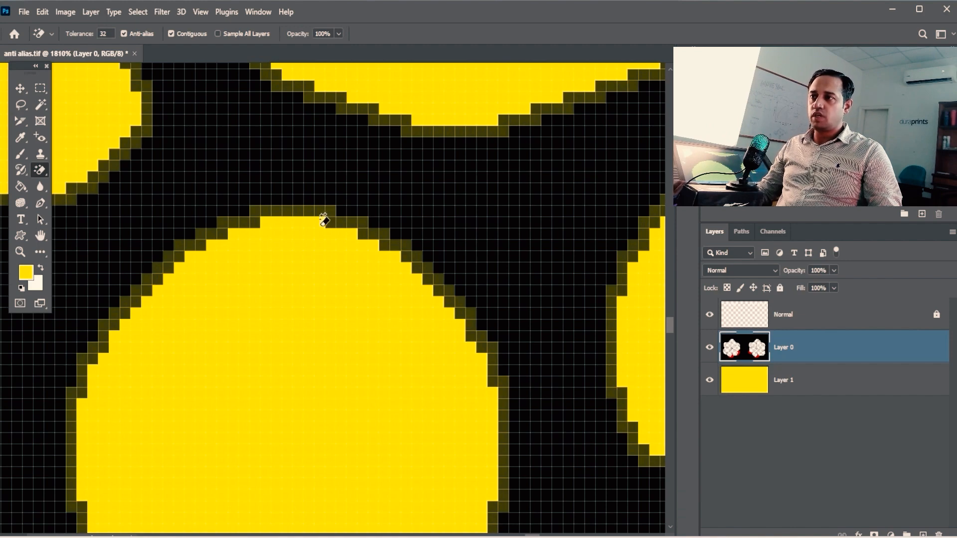
{"action": "key", "text": "ctrl+space"}
{"action": "left_click_drag", "start_coordinate": [316, 220], "coordinate": [293, 286]}
{"action": "left_click", "coordinate": [709, 380]}
{"action": "key", "text": "ctrl+space"}
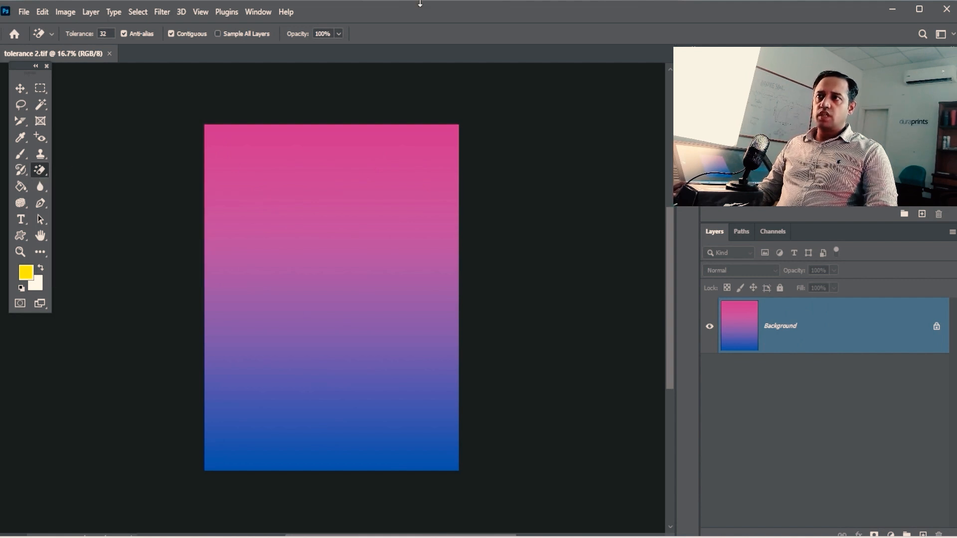
Turn off Anti-alias and try erasing the pink top of the tolerance 2.tif gradient at tolerance 32, undoing each erasure.
{"action": "key", "text": "ctrl+space"}
{"action": "left_click_drag", "start_coordinate": [331, 130], "coordinate": [400, 160]}
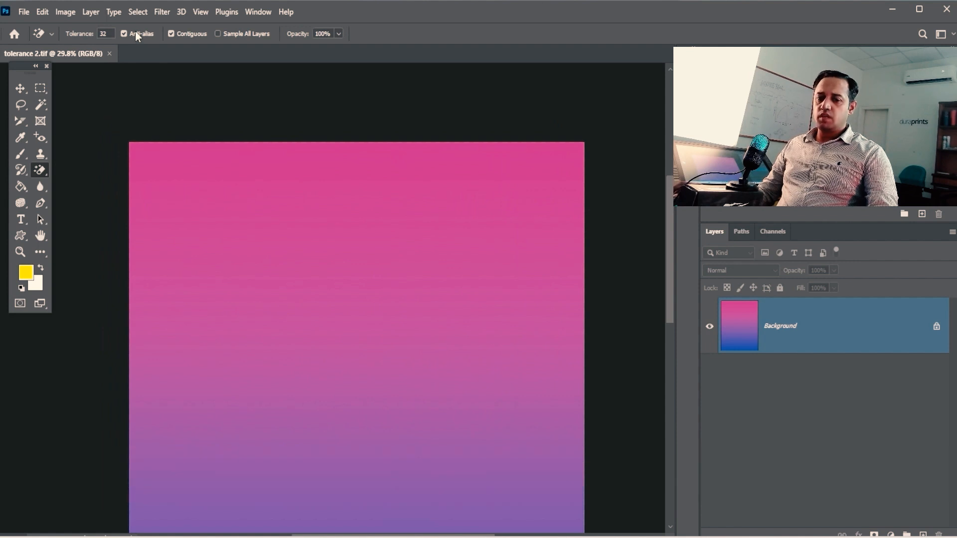
{"action": "left_click", "coordinate": [135, 31]}
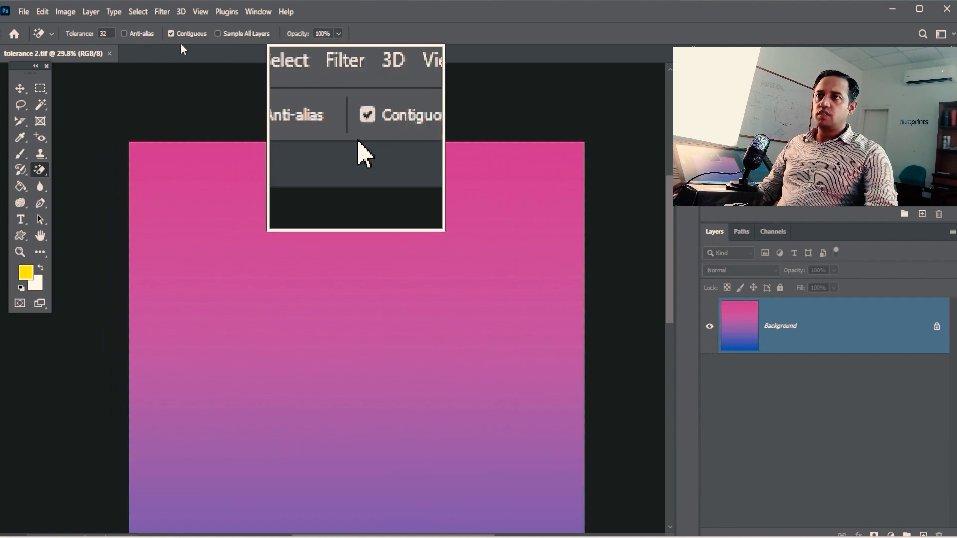
{"action": "key", "text": "3"}
{"action": "key", "text": "space"}
{"action": "left_click_drag", "start_coordinate": [383, 201], "coordinate": [343, 198]}
{"action": "key", "text": "ctrl+alt+space"}
{"action": "left_click", "coordinate": [384, 186]}
{"action": "key", "text": "ctrl+z"}
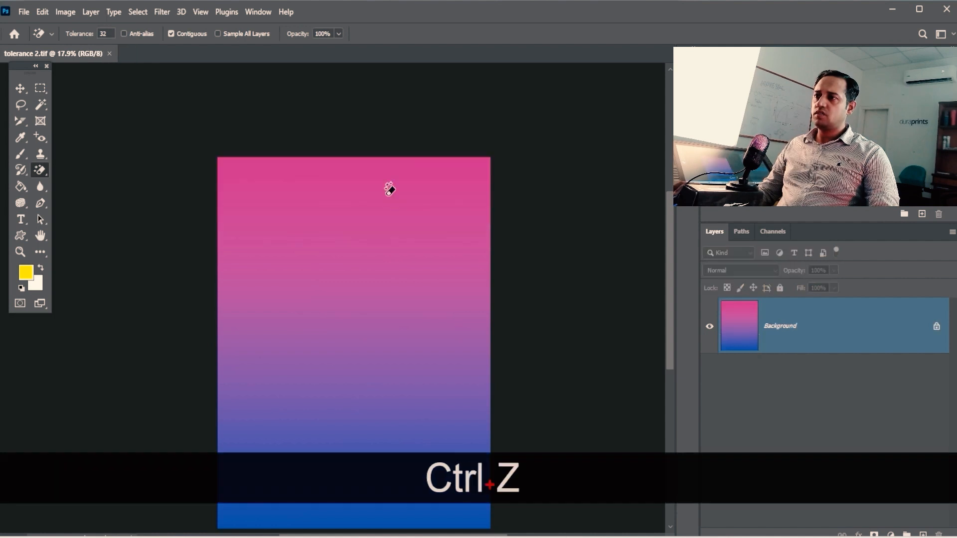
{"action": "left_click", "coordinate": [384, 177]}
{"action": "key", "text": "ctrl+z"}
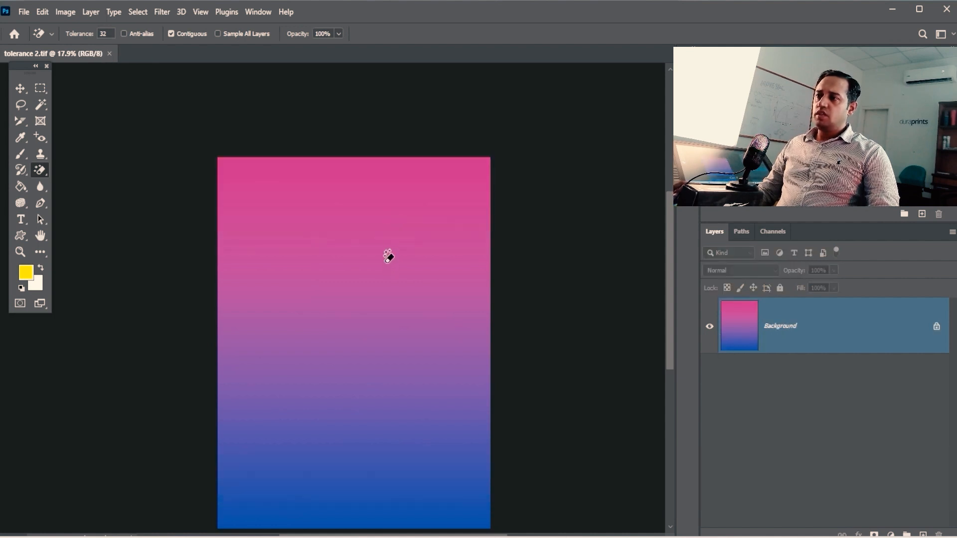
Try erasing the gradient's middle pink area and its blue bottom at tolerance 32, undoing each erasure.
{"action": "left_click", "coordinate": [377, 264]}
{"action": "key", "text": "ctrl+z"}
{"action": "key", "text": "space"}
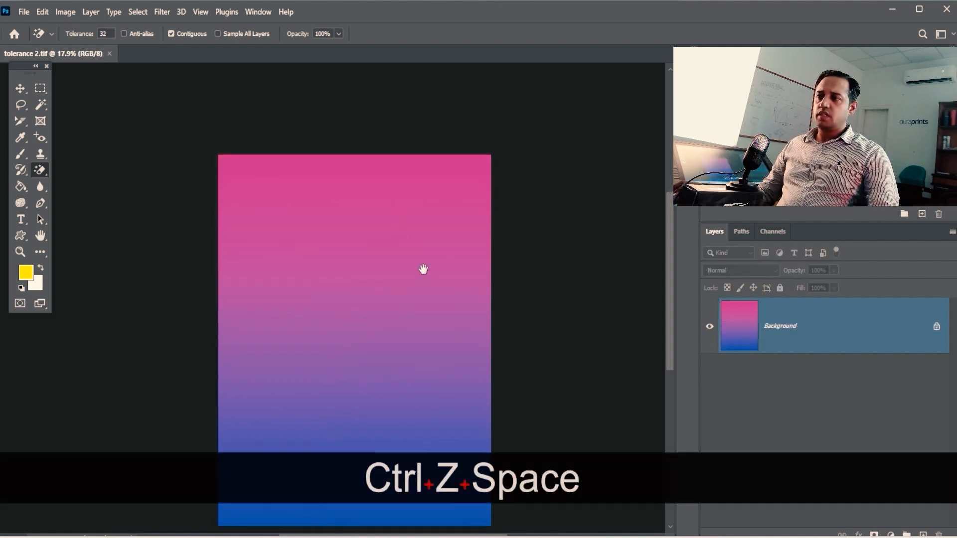
{"action": "left_click_drag", "start_coordinate": [423, 270], "coordinate": [420, 234]}
{"action": "key", "text": "ctrl+alt+space"}
{"action": "left_click", "coordinate": [420, 234], "text": "ctrl+alt"}
{"action": "left_click", "coordinate": [377, 299]}
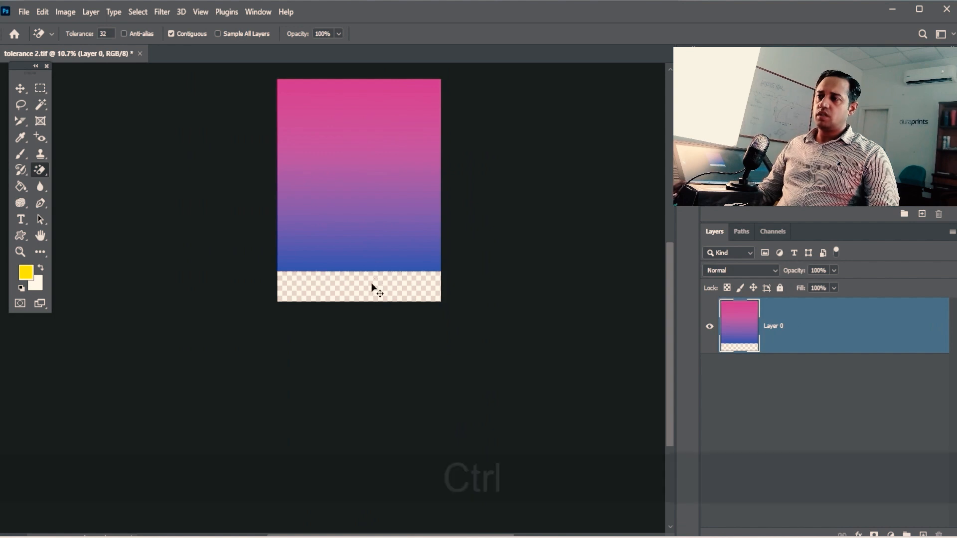
{"action": "key", "text": "ctrl+z"}
{"action": "left_click", "coordinate": [372, 267]}
{"action": "key", "text": "ctrl+z"}
Set the Magic Eraser tolerance to 10, try it on the gradient's pink top edge, and undo the erasure.
{"action": "key", "text": "space"}
{"action": "left_click_drag", "start_coordinate": [379, 205], "coordinate": [353, 320]}
{"action": "key", "text": "ctrl+space"}
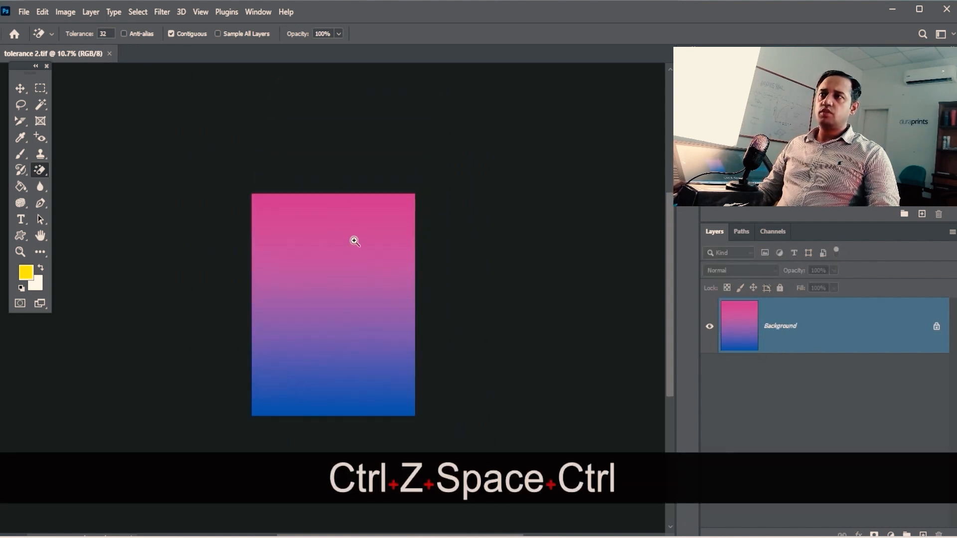
{"action": "left_click_drag", "start_coordinate": [340, 210], "coordinate": [373, 192]}
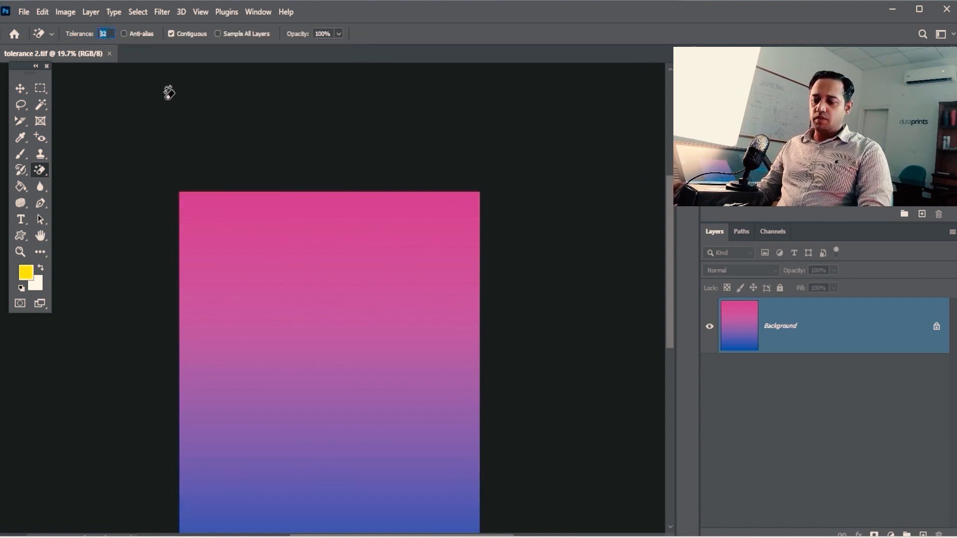
{"action": "type", "text": "10"}
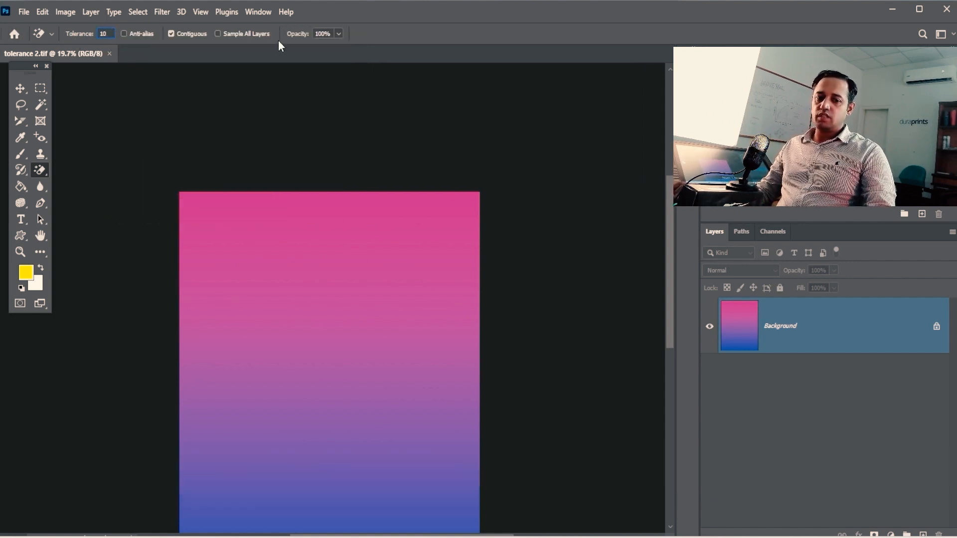
{"action": "key", "text": "Tab"}
{"action": "left_click", "coordinate": [348, 202]}
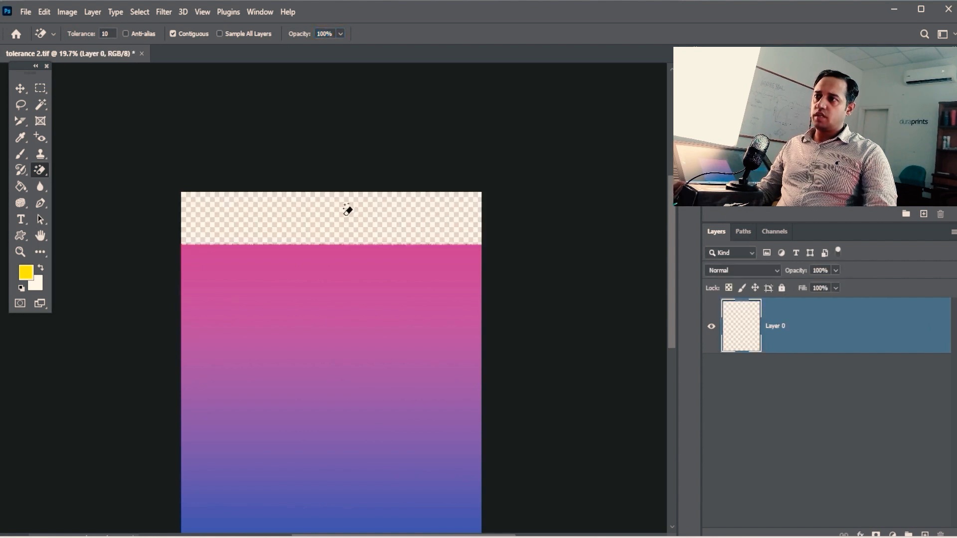
{"action": "key", "text": "ctrl+z"}
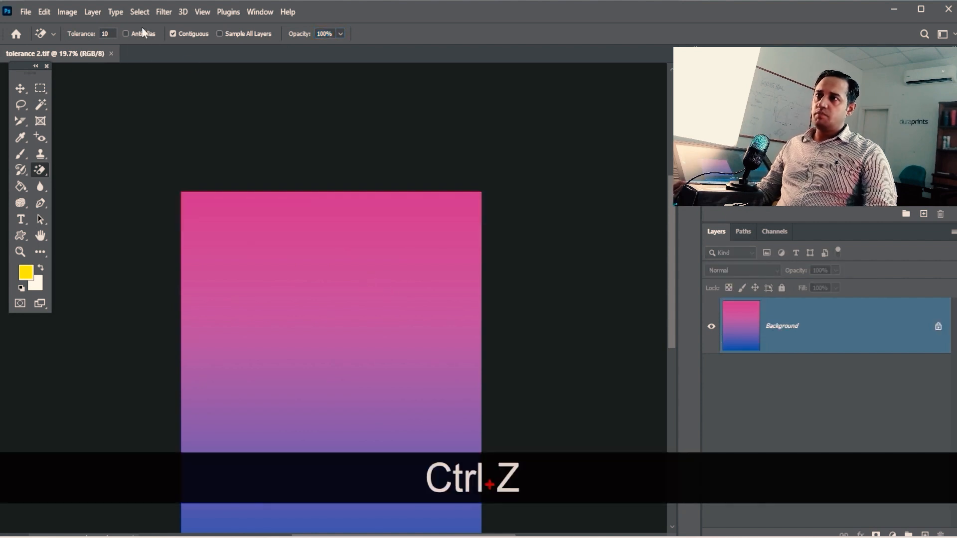
Set the tolerance to 3 and erase two thin bands in the gradient's upper pink area.
{"action": "left_click", "coordinate": [114, 34]}
{"action": "type", "text": "2"}
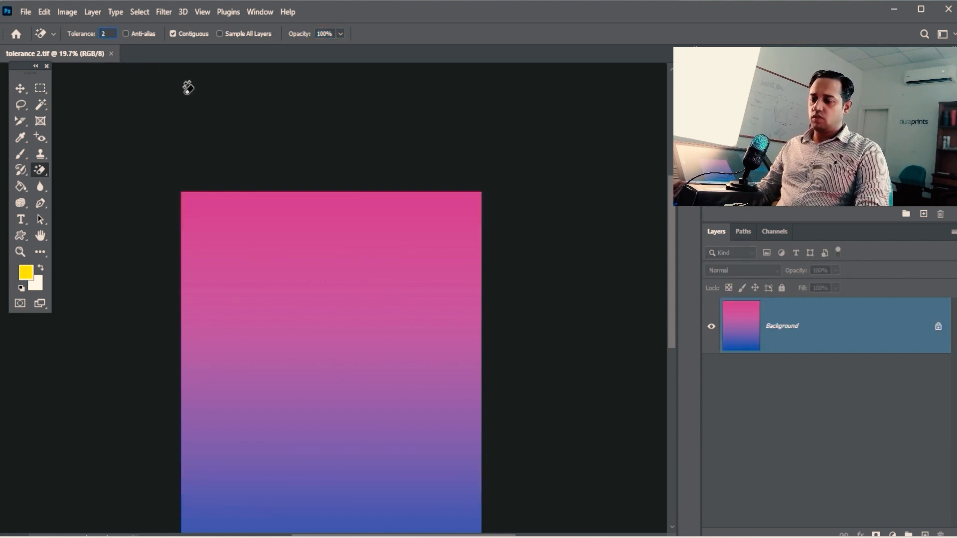
{"action": "key", "text": "BackSpace"}
{"action": "type", "text": "3"}
{"action": "left_click", "coordinate": [315, 212]}
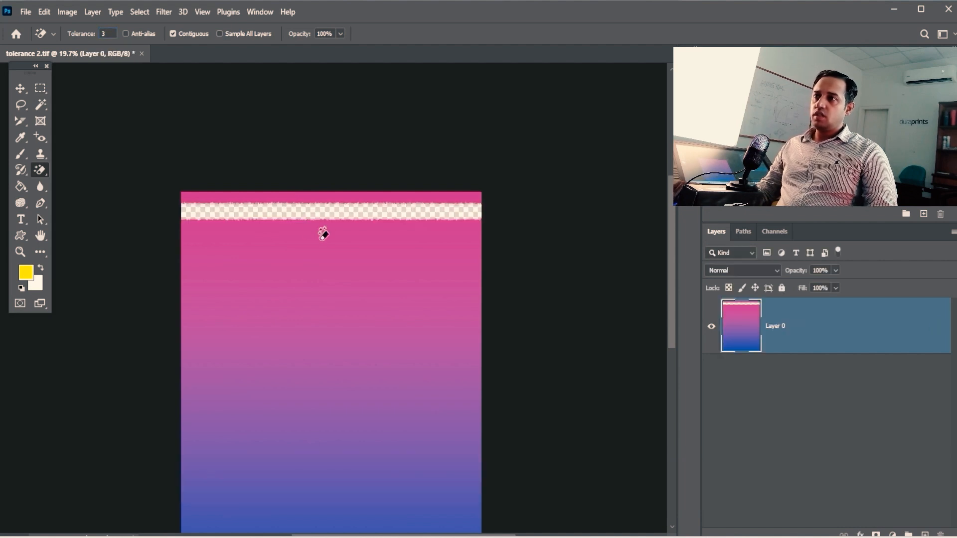
{"action": "key", "text": "space"}
{"action": "left_click", "coordinate": [324, 239]}
Try erasing thin bands in the gradient's purple and blue areas at tolerance 3, and undo all the band erasures.
{"action": "key", "text": "space"}
{"action": "left_click_drag", "start_coordinate": [339, 299], "coordinate": [335, 211]}
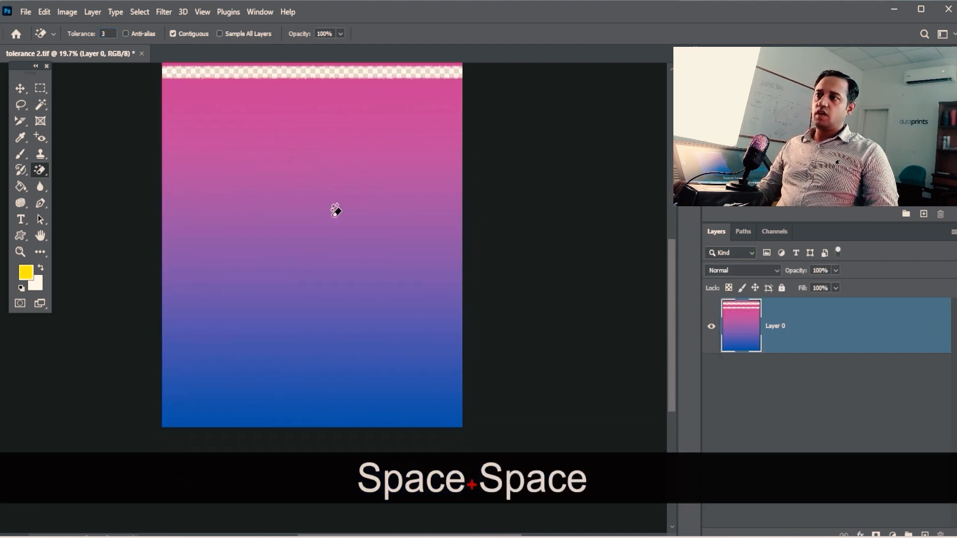
{"action": "left_click", "coordinate": [325, 231]}
{"action": "left_click", "coordinate": [352, 293]}
{"action": "key", "text": "ctrl+z"}
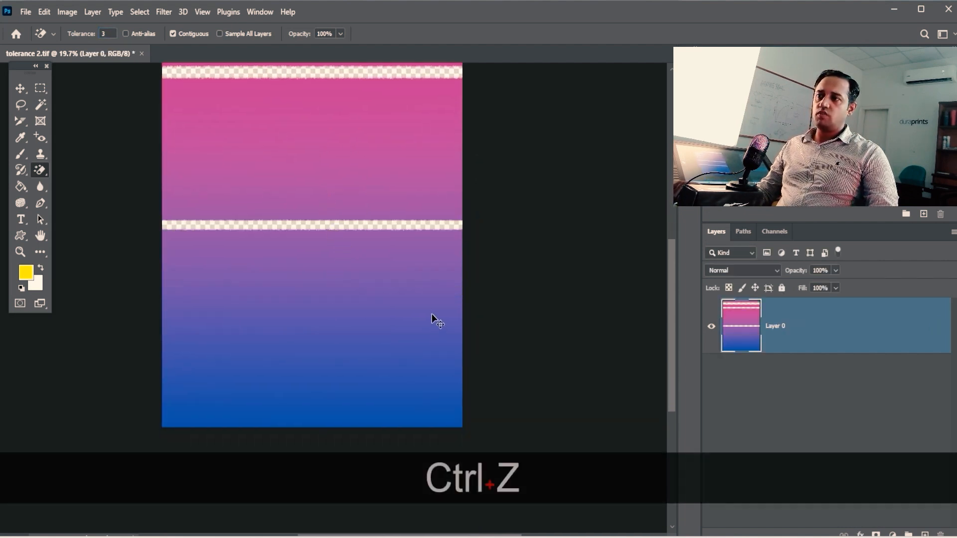
{"action": "key", "text": "ctrl+z"}
{"action": "key", "text": "space"}
{"action": "left_click_drag", "start_coordinate": [372, 102], "coordinate": [402, 259]}
{"action": "key", "text": "ctrl+z"}
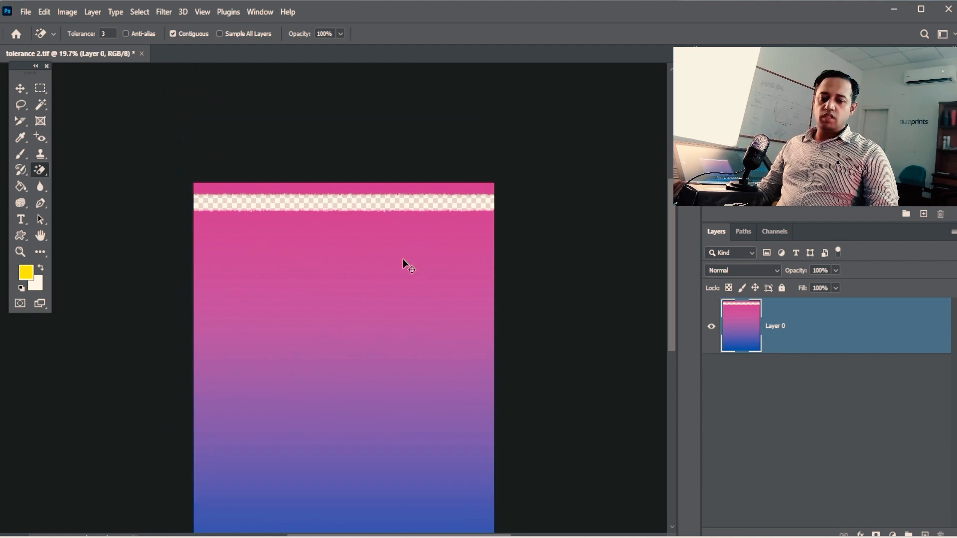
{"action": "key", "text": "ctrl+z"}
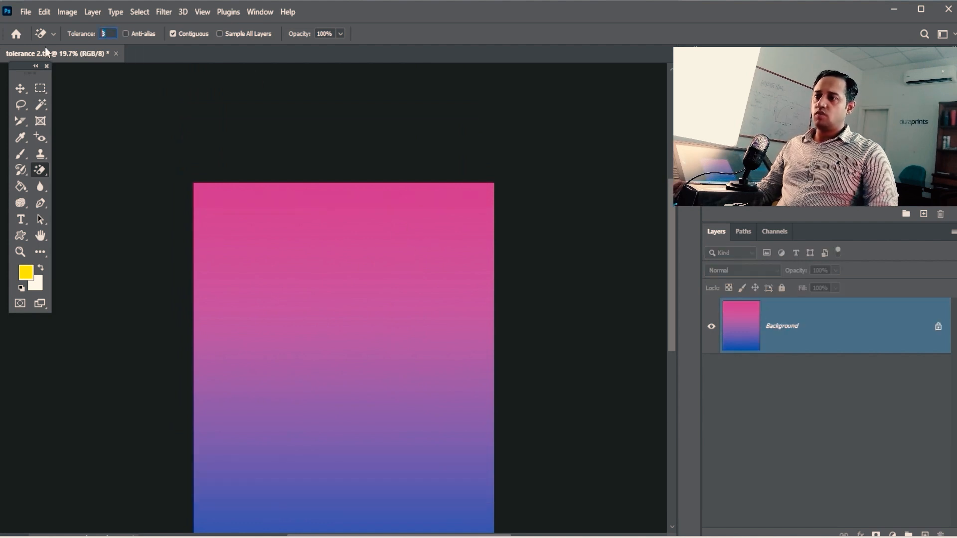
Set the tolerance to 30, try erasing the gradient's pink top and the area below it, and undo both erasures.
{"action": "type", "text": "30"}
{"action": "left_click", "coordinate": [352, 216]}
{"action": "key", "text": "space"}
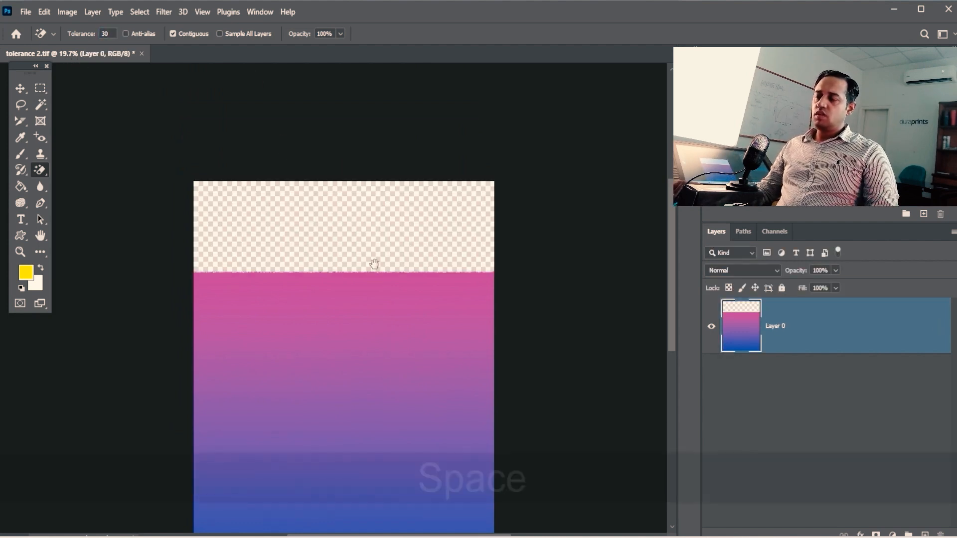
{"action": "left_click_drag", "start_coordinate": [374, 265], "coordinate": [340, 175]}
{"action": "left_click", "coordinate": [341, 175]}
{"action": "key", "text": "ctrl+z"}
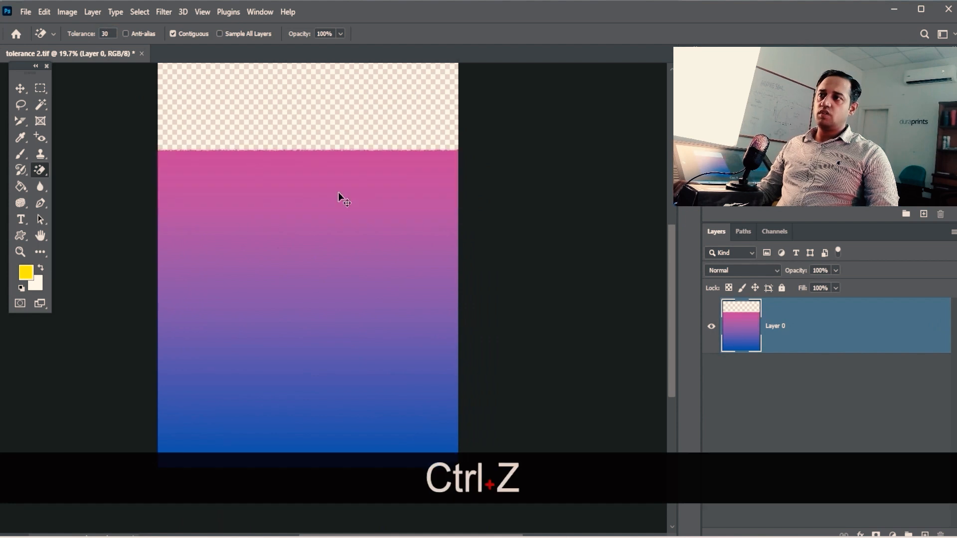
{"action": "key", "text": "ctrl+z"}
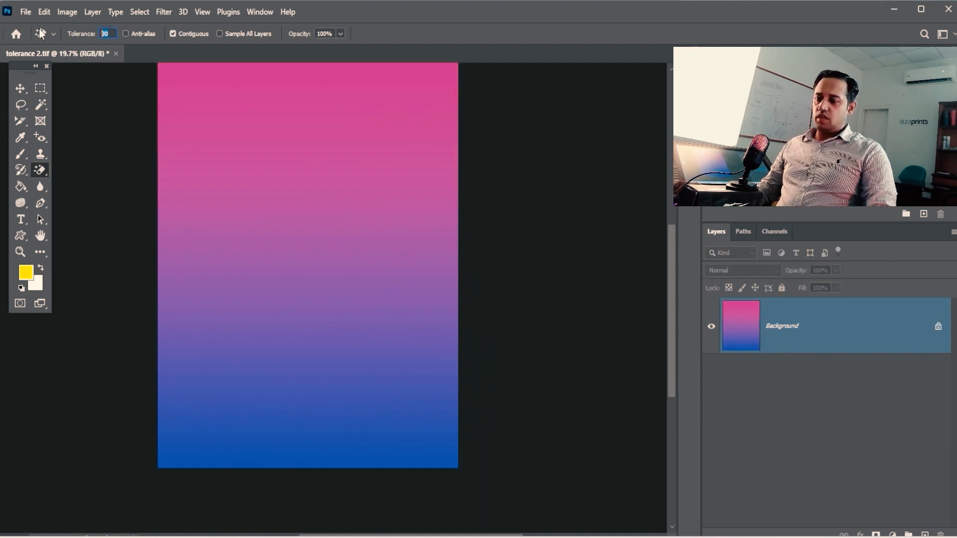
Set the tolerance to 100 and erase the pink upper part of the gradient.
{"action": "type", "text": "1000"}
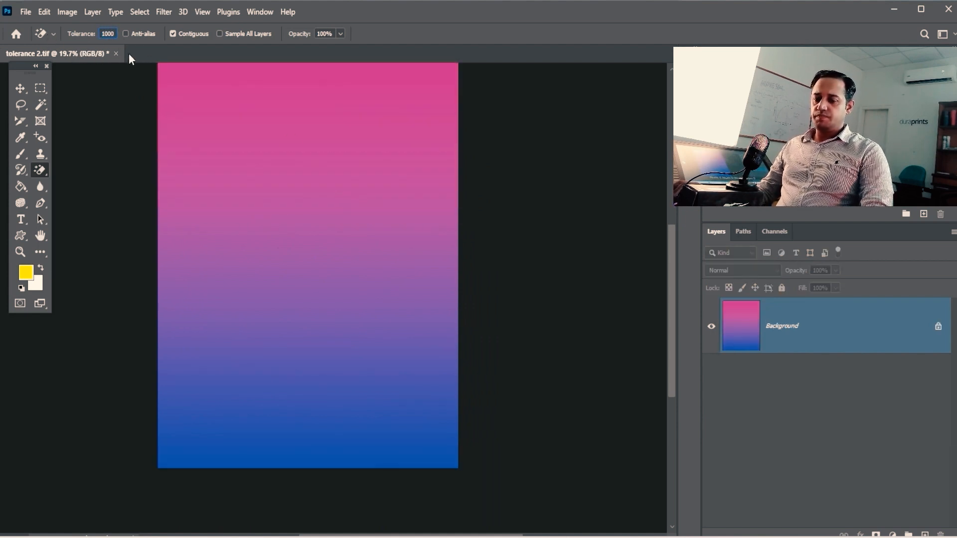
{"action": "key", "text": "BackSpace"}
{"action": "key", "text": "space"}
{"action": "left_click_drag", "start_coordinate": [340, 77], "coordinate": [341, 208]}
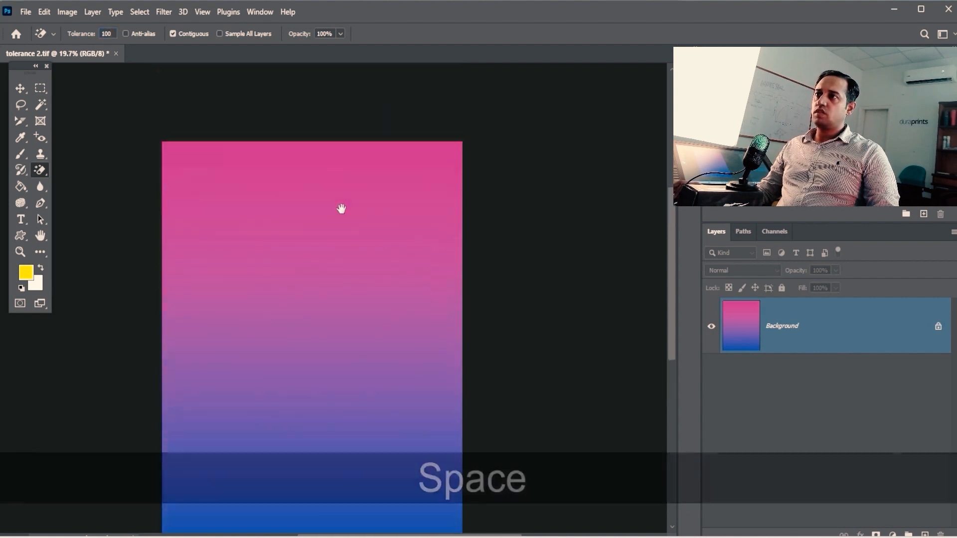
{"action": "left_click", "coordinate": [343, 206]}
{"action": "key", "text": "space"}
{"action": "left_click_drag", "start_coordinate": [352, 278], "coordinate": [354, 210]}
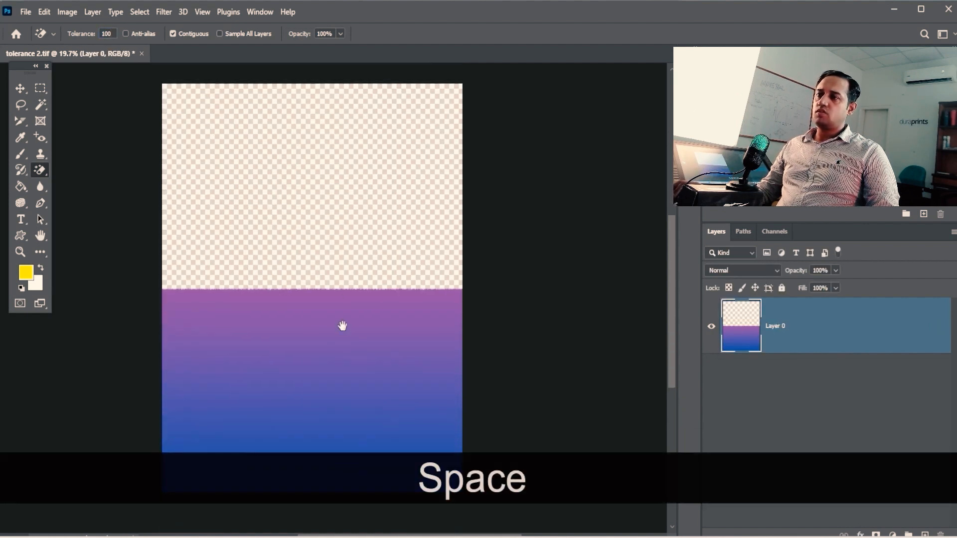
Erase the gradient's remaining purple and blue part at tolerance 100.
{"action": "left_click_drag", "start_coordinate": [343, 325], "coordinate": [325, 220]}
{"action": "left_click", "coordinate": [325, 229]}
{"action": "key", "text": "space"}
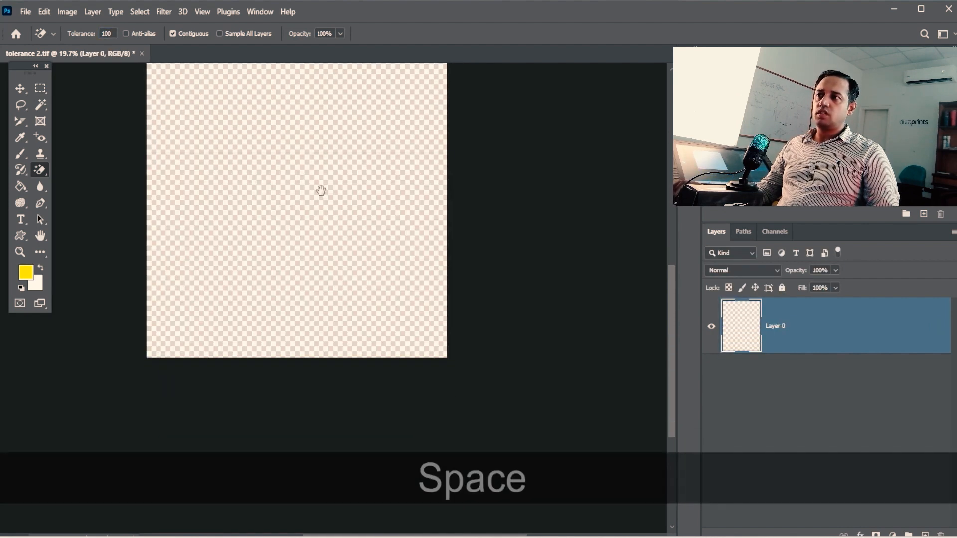
{"action": "left_click_drag", "start_coordinate": [330, 212], "coordinate": [319, 254]}
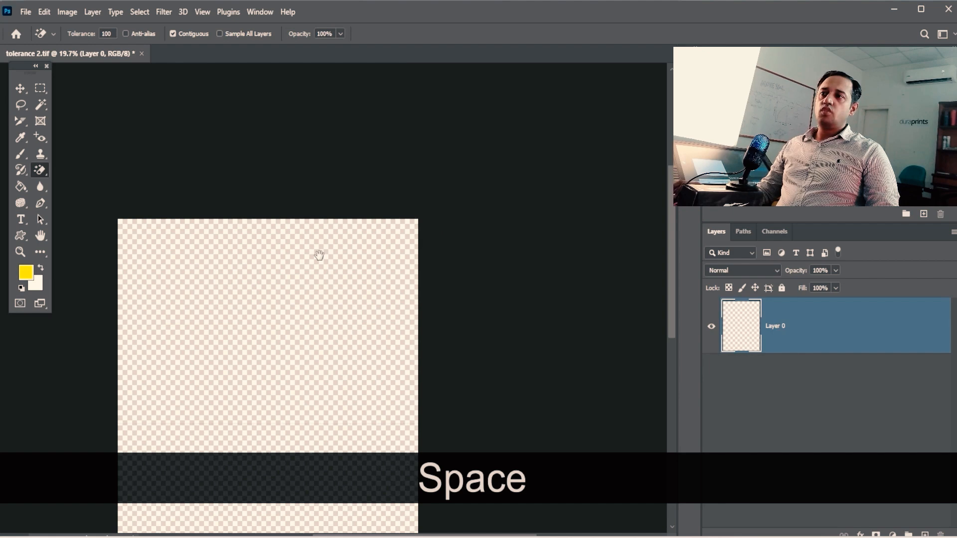
{"action": "left_click", "coordinate": [304, 231], "text": "ctrl"}
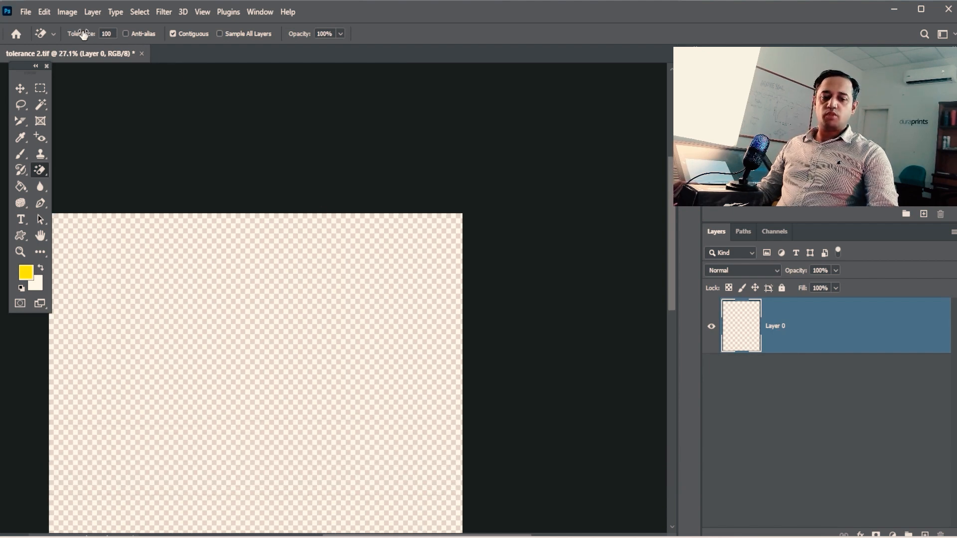
Set the tolerance to 30 and erase three large orange panels of the umbrella one by one with Contiguous on.
{"action": "key", "text": "3"}
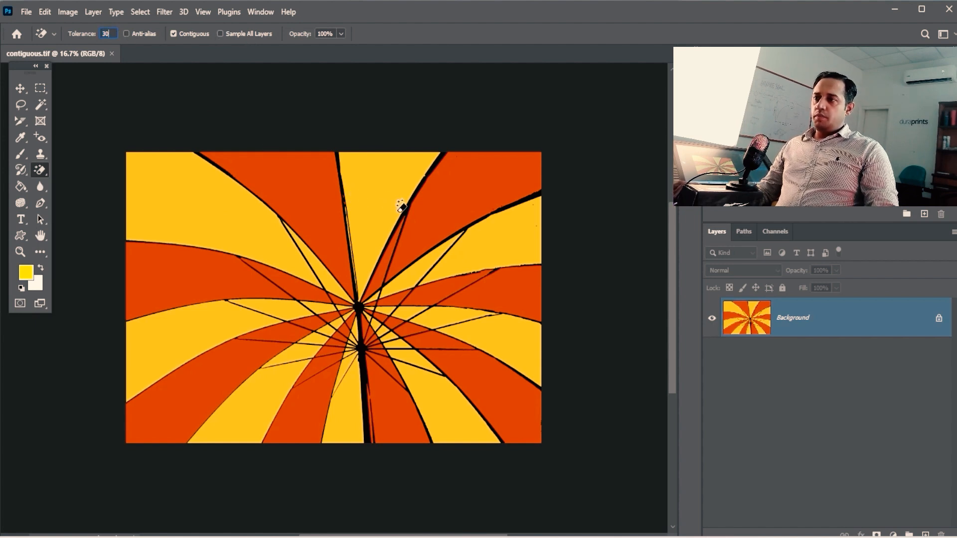
{"action": "key", "text": "ctrl+space"}
{"action": "left_click_drag", "start_coordinate": [377, 221], "coordinate": [357, 195]}
{"action": "left_click_drag", "start_coordinate": [349, 80], "coordinate": [371, 79]}
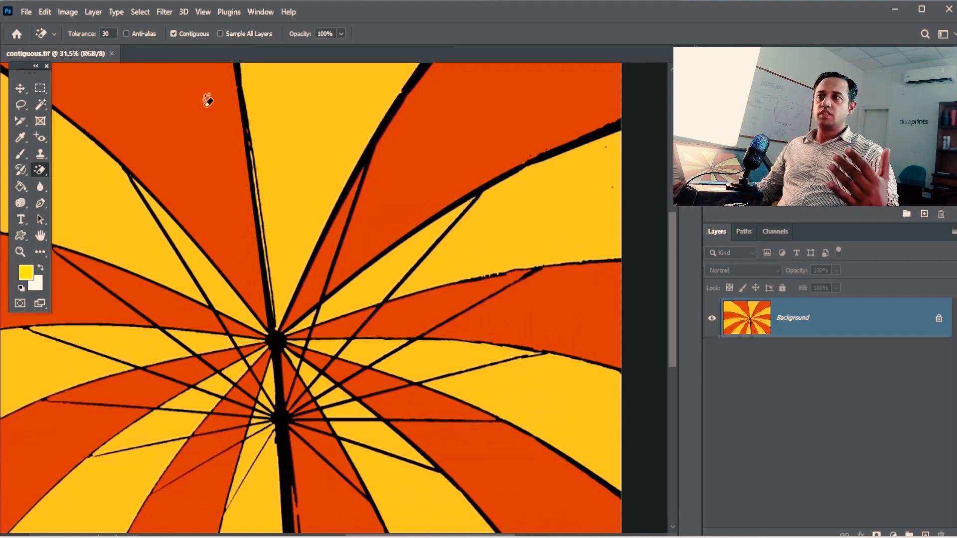
{"action": "key", "text": "space"}
{"action": "left_click_drag", "start_coordinate": [228, 141], "coordinate": [348, 133]}
{"action": "left_click", "coordinate": [374, 198], "text": "ctrl+alt"}
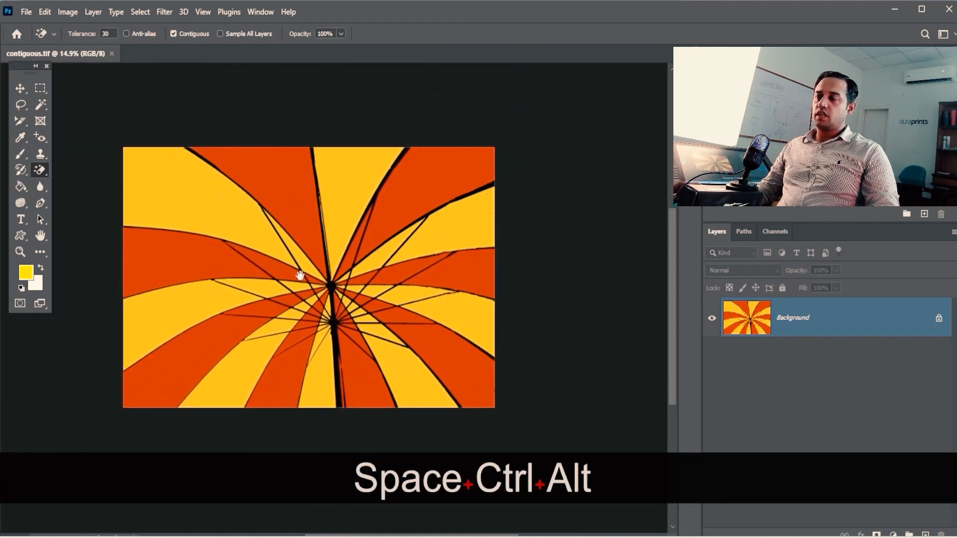
{"action": "key", "text": "space"}
{"action": "left_click", "coordinate": [292, 169]}
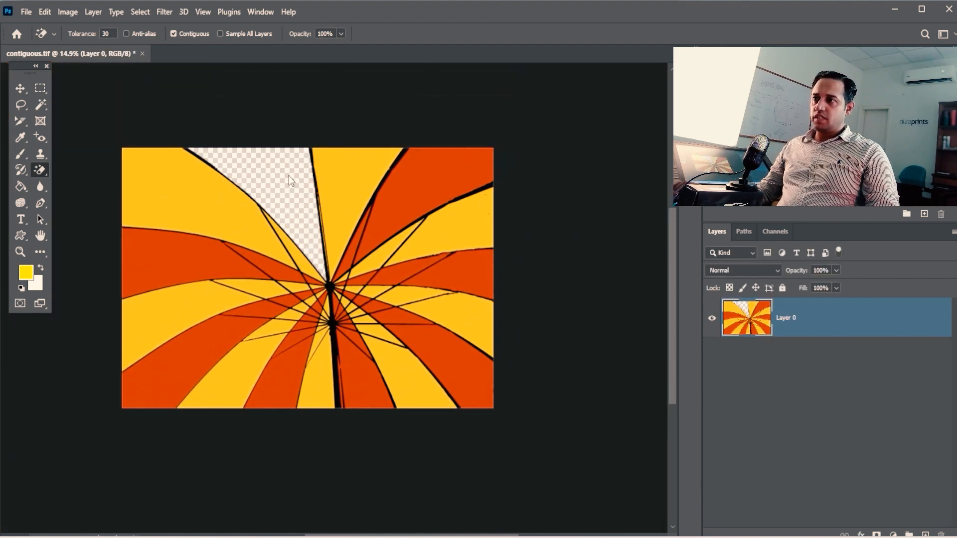
{"action": "left_click", "coordinate": [459, 187]}
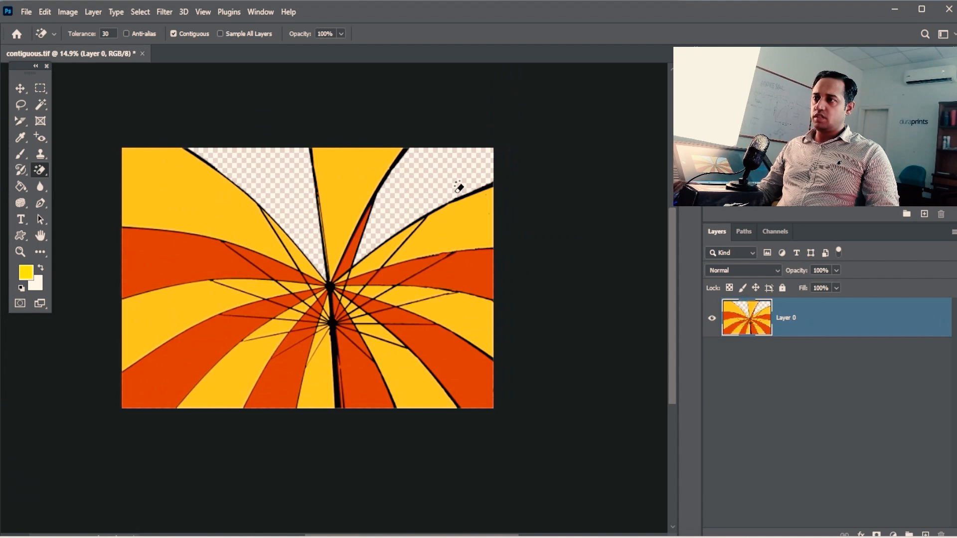
{"action": "left_click", "coordinate": [200, 250]}
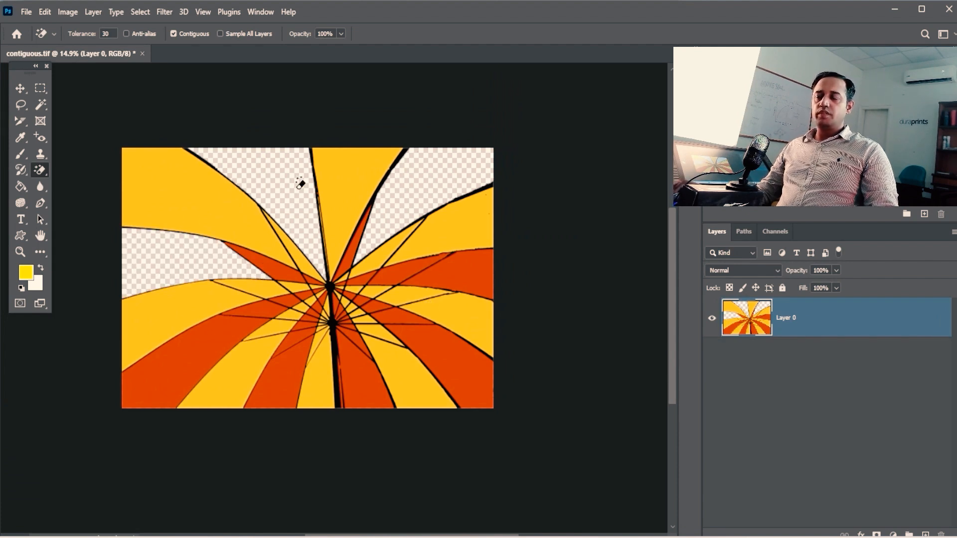
Examine the erased panels and try erasing the leftover orange sections between the ribs on the umbrella's left side.
{"action": "key", "text": "ctrl+space"}
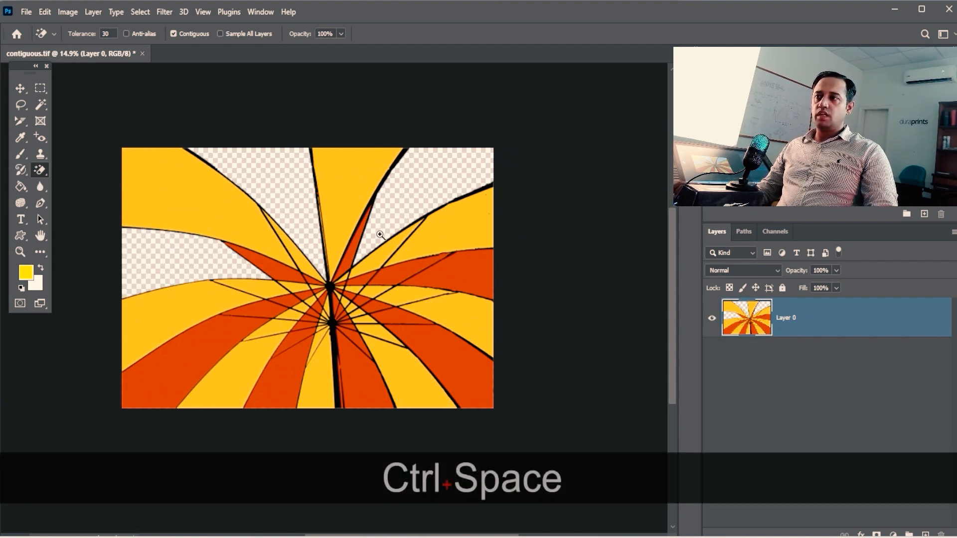
{"action": "left_click_drag", "start_coordinate": [380, 234], "coordinate": [402, 218]}
{"action": "left_click_drag", "start_coordinate": [457, 260], "coordinate": [314, 233]}
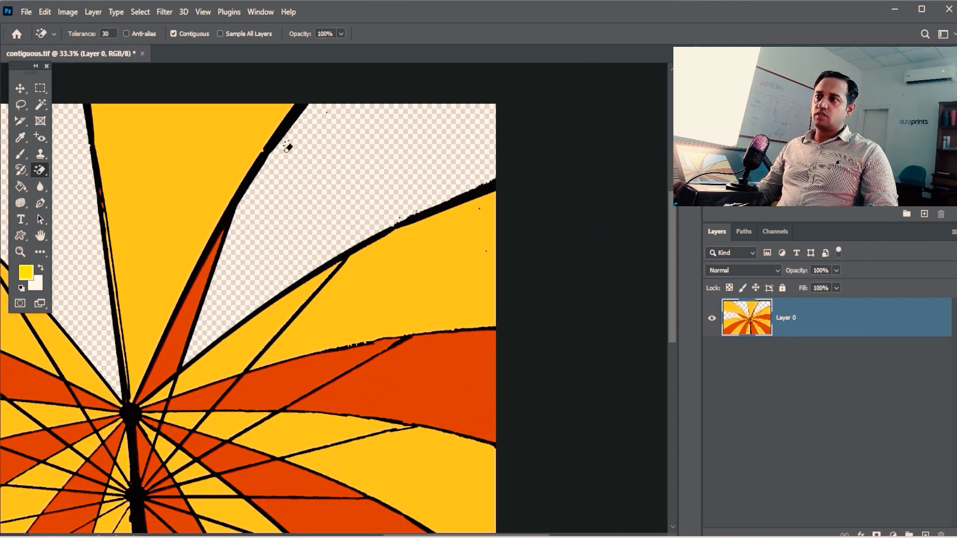
{"action": "left_click_drag", "start_coordinate": [228, 211], "coordinate": [513, 90]}
{"action": "left_click_drag", "start_coordinate": [449, 284], "coordinate": [464, 188]}
{"action": "left_click_drag", "start_coordinate": [342, 160], "coordinate": [421, 158]}
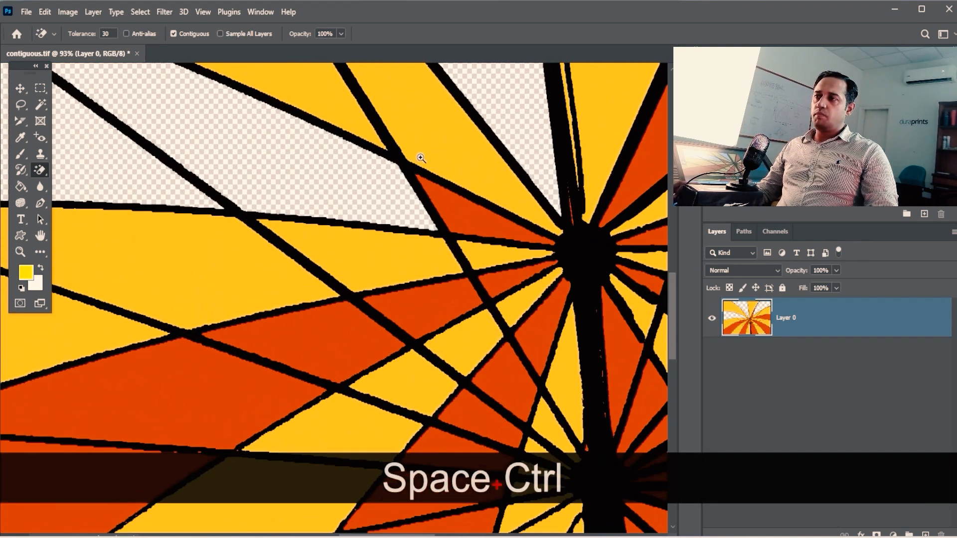
{"action": "left_click", "coordinate": [461, 201]}
{"action": "mouse_move", "coordinate": [455, 248]}
{"action": "left_mouse_down"}
{"action": "mouse_move", "coordinate": [483, 108]}
{"action": "mouse_move", "coordinate": [376, 259]}
{"action": "left_mouse_up"}
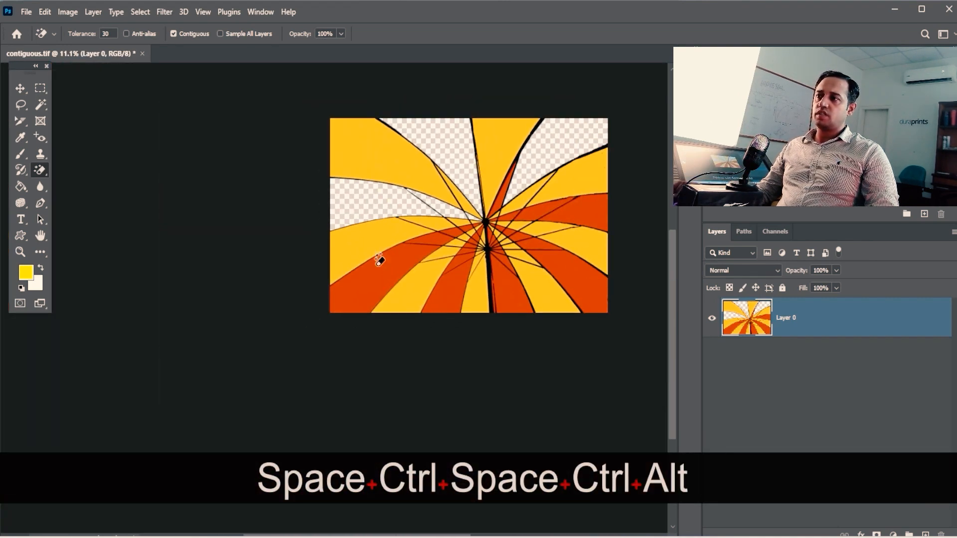
{"action": "left_click_drag", "start_coordinate": [471, 187], "coordinate": [498, 187]}
{"action": "left_click_drag", "start_coordinate": [507, 193], "coordinate": [373, 254]}
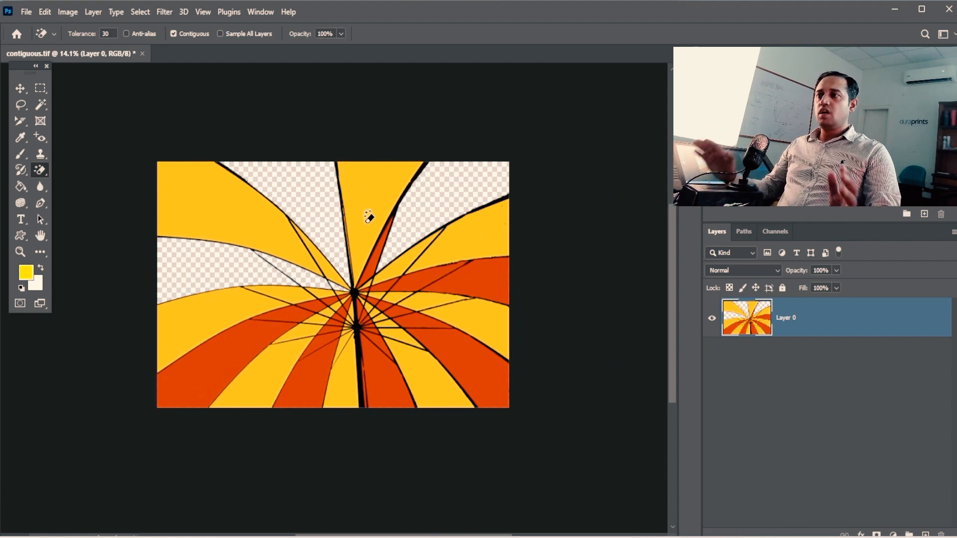
Undo all the orange panel erasures on the umbrella.
{"action": "key", "text": "ctrl"}
{"action": "key", "text": "ctrl+z"}
{"action": "key", "text": "ctrl+z"}
{"action": "key", "text": "ctrl+z"}
{"action": "key", "text": "ctrl+z"}
{"action": "key", "text": "ctrl+z"}
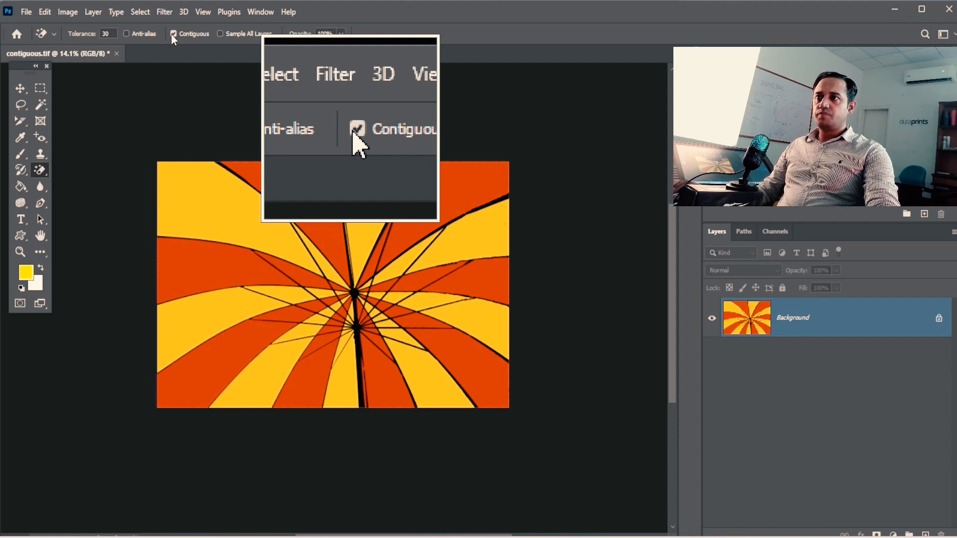
Turn off Contiguous, try erasing all the umbrella's orange panels at once, and undo the erasure.
{"action": "left_click", "coordinate": [171, 34]}
{"action": "key", "text": "ctrl+space"}
{"action": "left_click", "coordinate": [335, 233]}
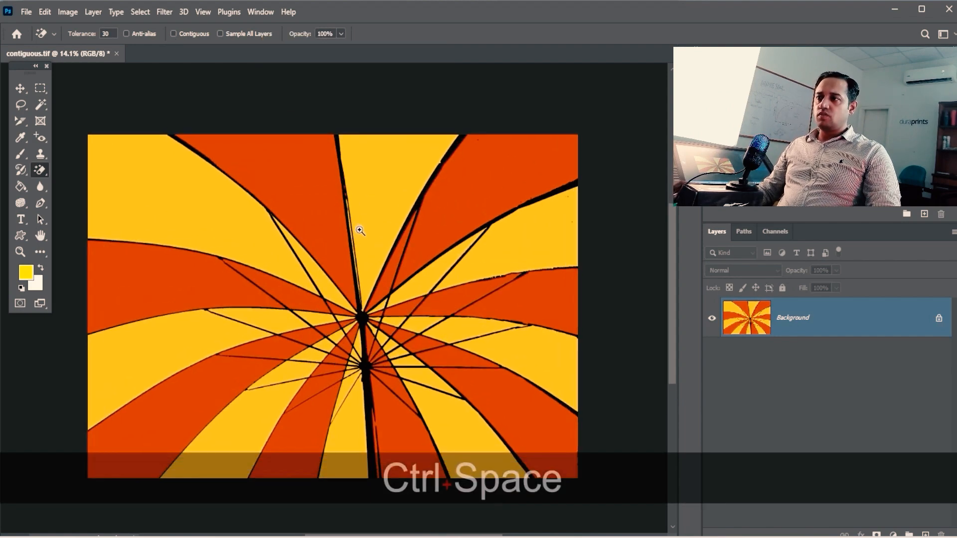
{"action": "left_click", "coordinate": [360, 231]}
{"action": "left_click", "coordinate": [322, 201]}
{"action": "left_click", "coordinate": [319, 209], "text": "ctrl+alt"}
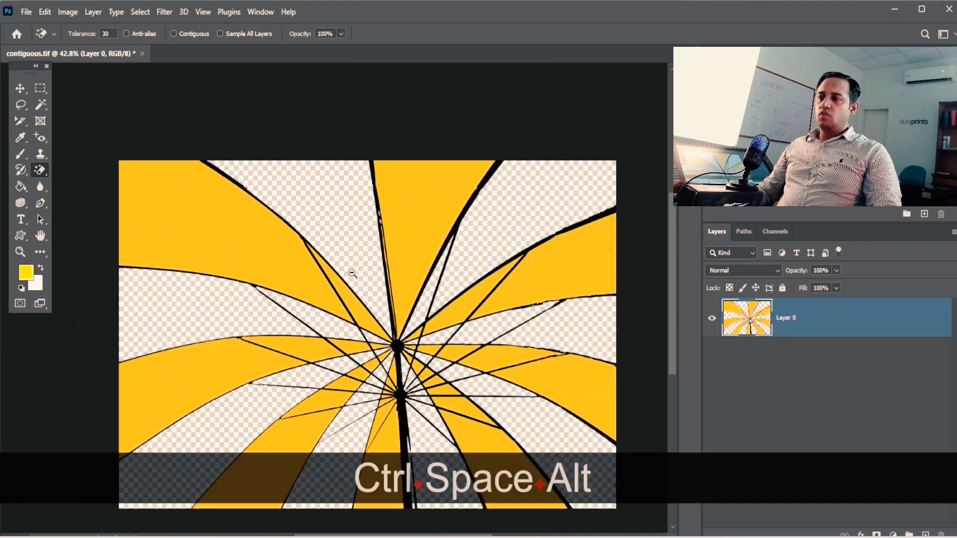
{"action": "key", "text": "ctrl+z"}
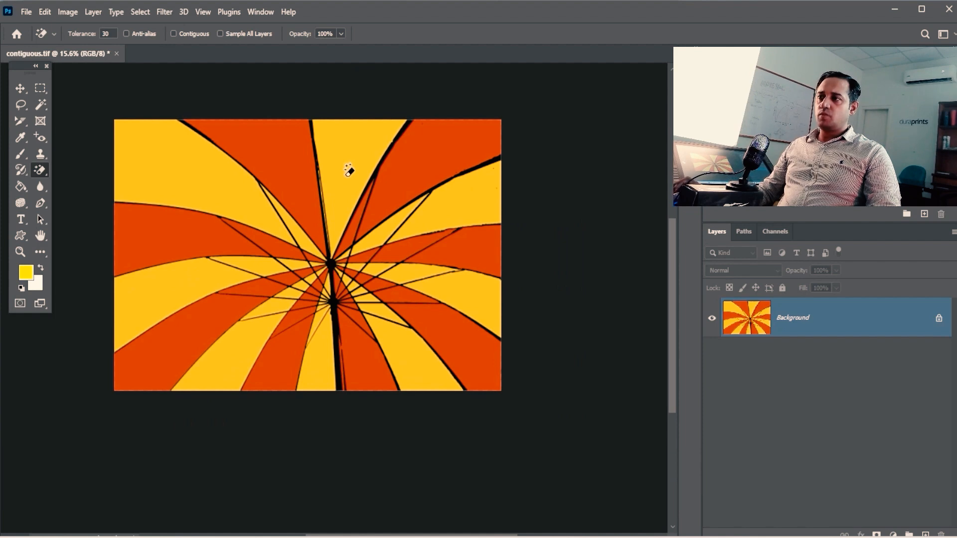
Try erasing all the umbrella's yellow panels at once at tolerance 30 with Contiguous off, and undo the erasure.
{"action": "left_click", "coordinate": [349, 170]}
{"action": "left_click", "coordinate": [339, 192], "text": "ctrl"}
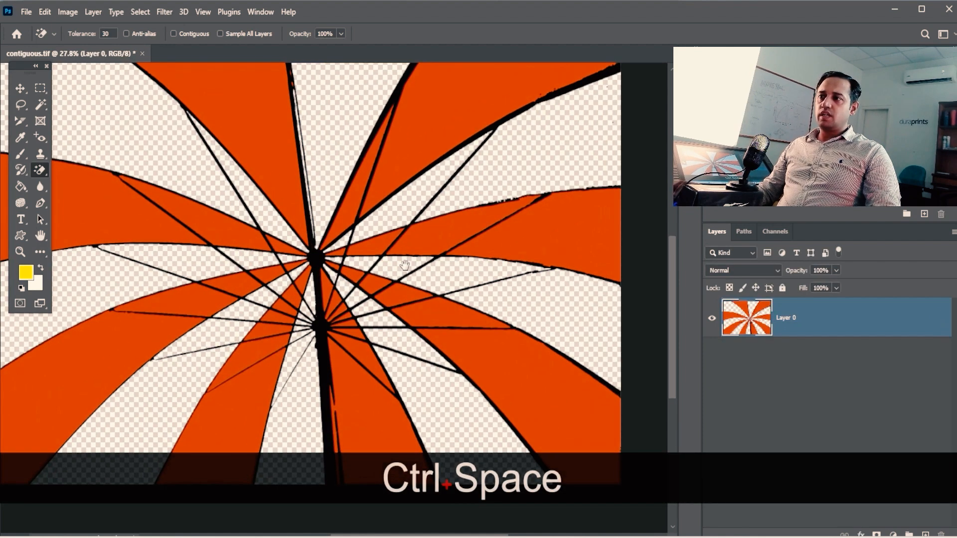
{"action": "left_click", "coordinate": [340, 256], "text": "ctrl+alt"}
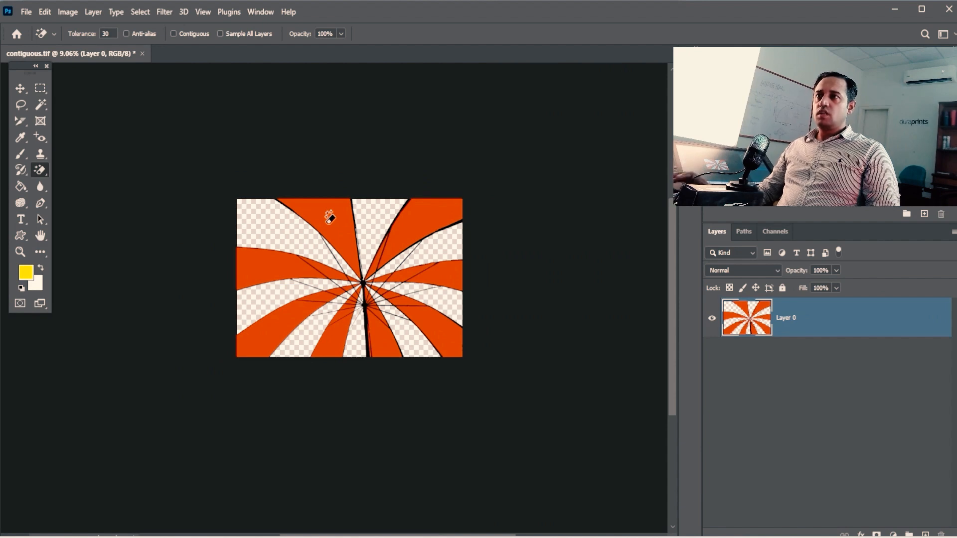
{"action": "key", "text": "3"}
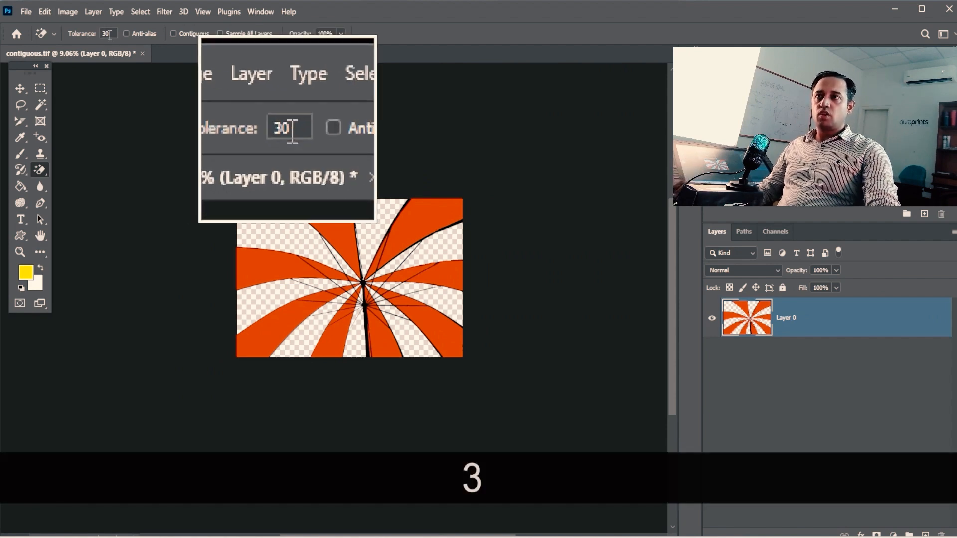
{"action": "key", "text": "3"}
{"action": "key", "text": "ctrl+z"}
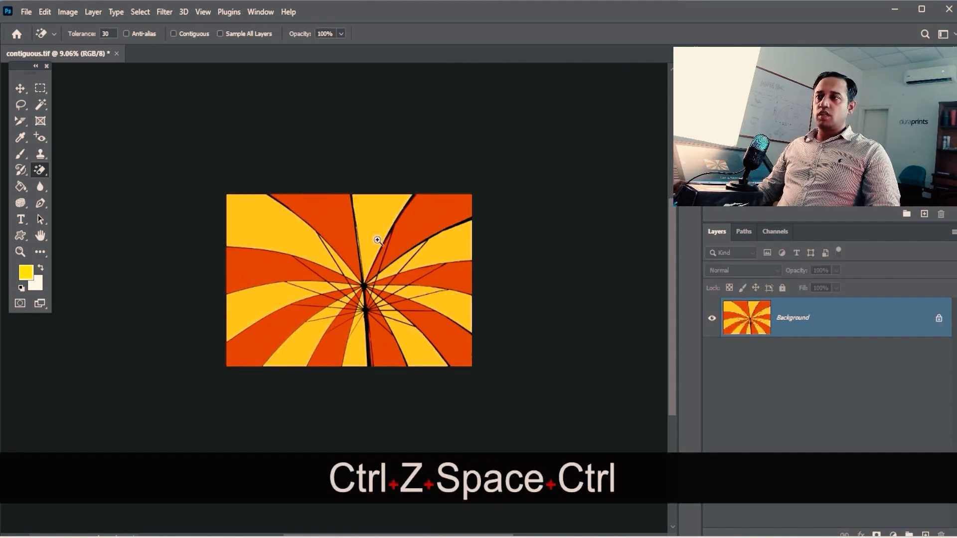
Repeat the yellow erasure and then the orange erasure with Contiguous off, undoing each one.
{"action": "left_click", "coordinate": [376, 241], "text": "ctrl"}
{"action": "left_click_drag", "start_coordinate": [429, 240], "coordinate": [363, 236]}
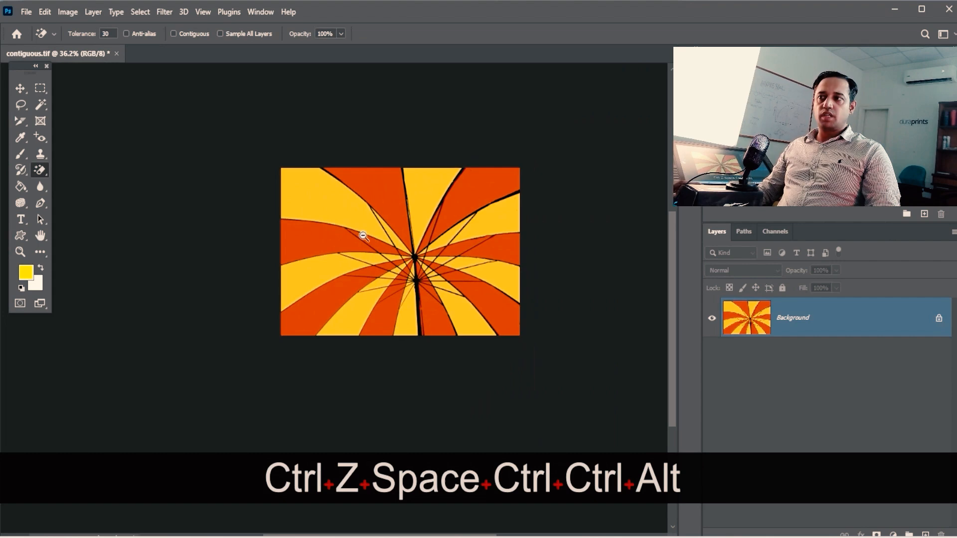
{"action": "left_click", "coordinate": [427, 190]}
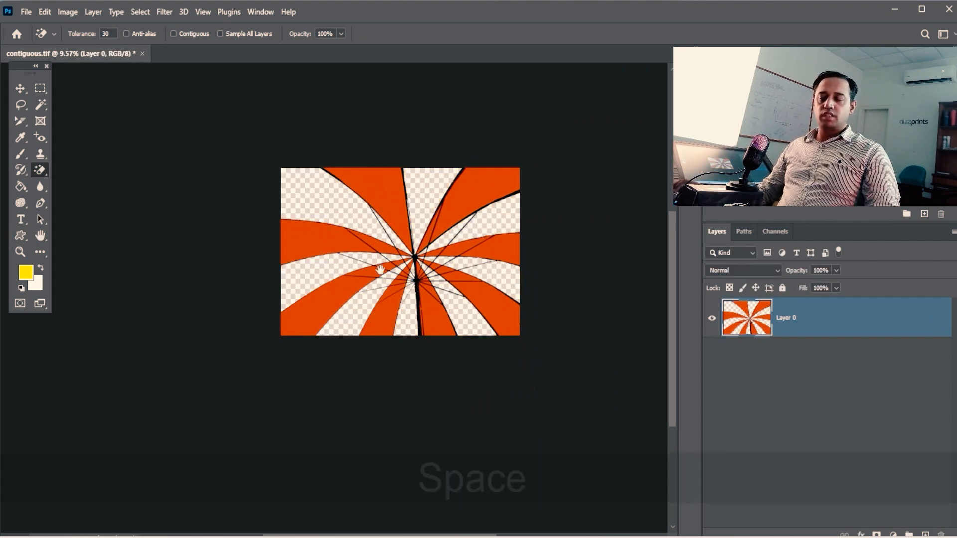
{"action": "left_click_drag", "start_coordinate": [392, 244], "coordinate": [318, 290]}
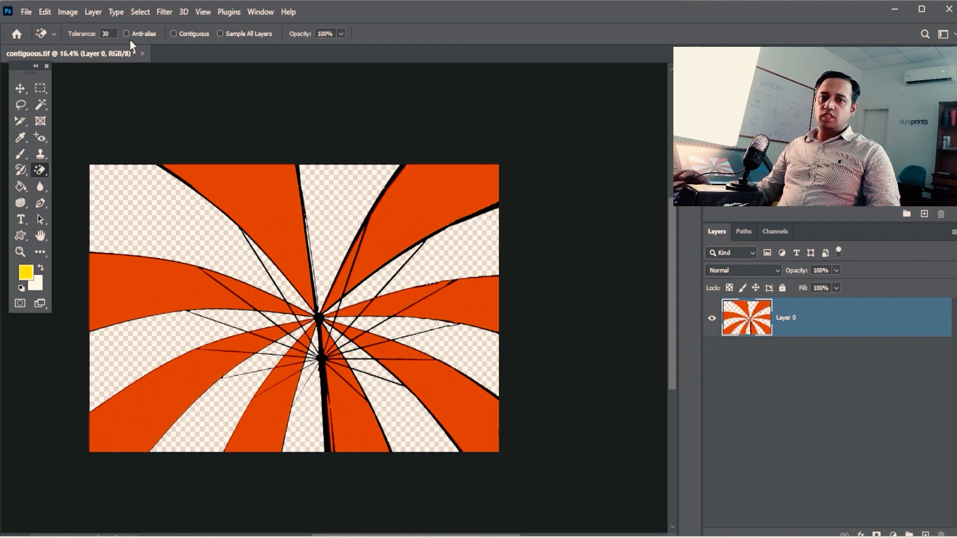
{"action": "key", "text": "ctrl+z"}
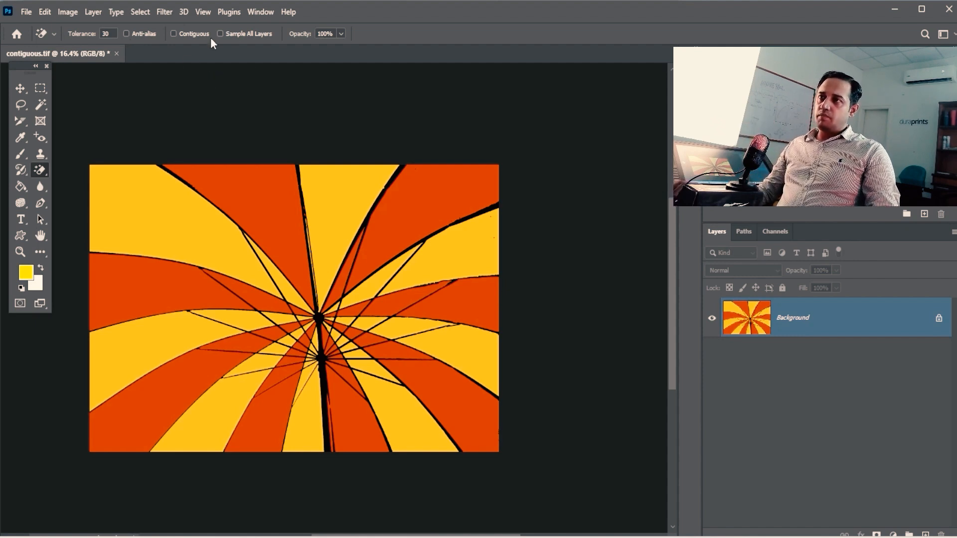
{"action": "left_click", "coordinate": [443, 211]}
{"action": "key", "text": "ctrl+z"}
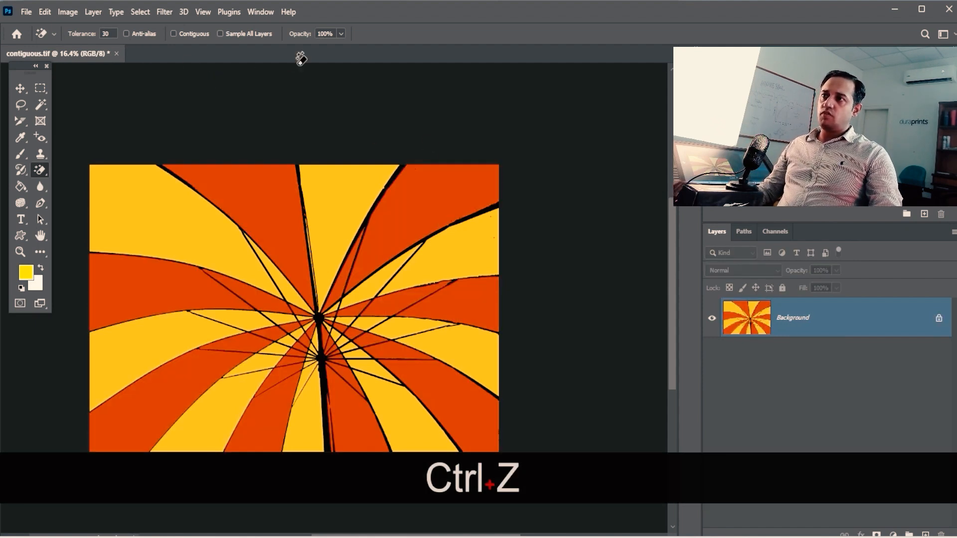
Turn Contiguous back on, try erasing three orange panels separately, and undo the erasures.
{"action": "left_click", "coordinate": [428, 192]}
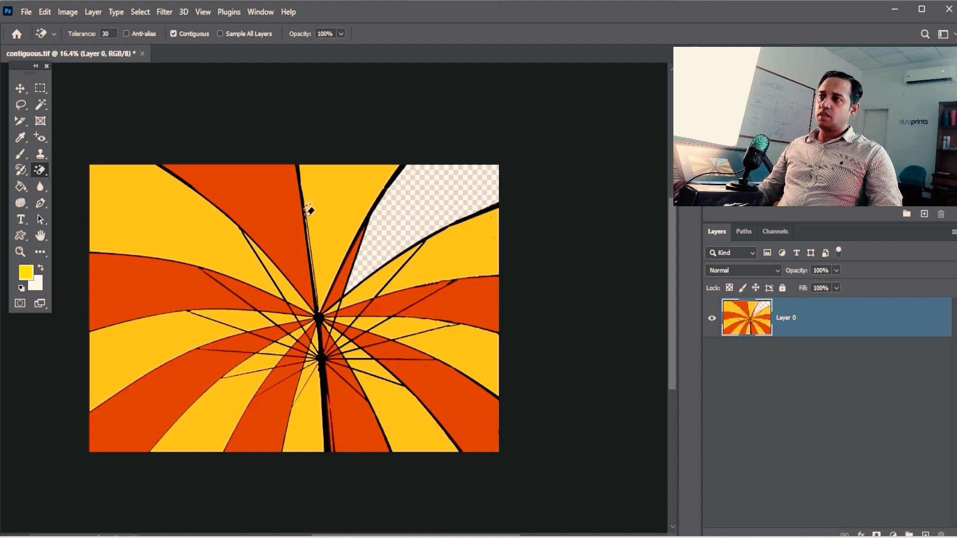
{"action": "left_click", "coordinate": [278, 201]}
{"action": "left_click", "coordinate": [150, 294]}
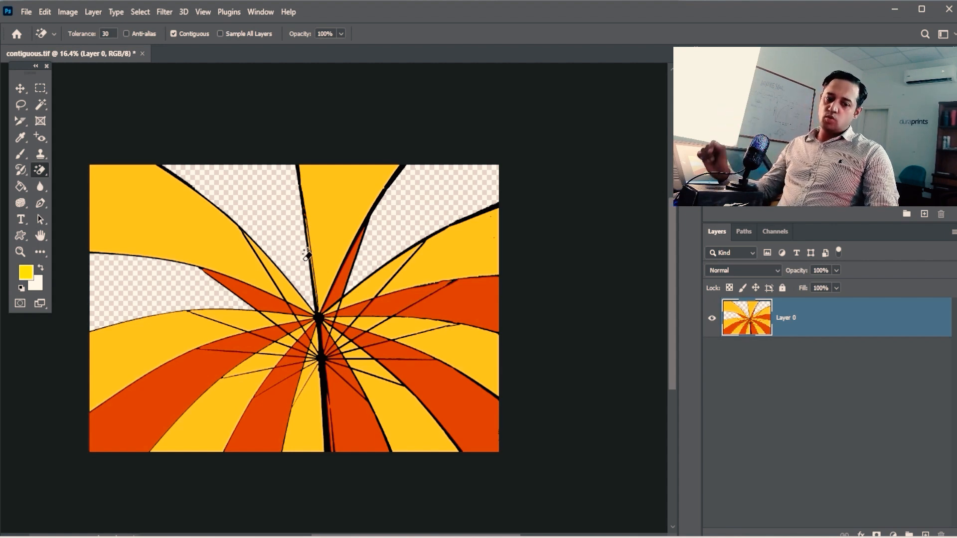
{"action": "key", "text": "ctrl+z"}
{"action": "key", "text": "ctrl+z"}
{"action": "key", "text": "ctrl+z"}
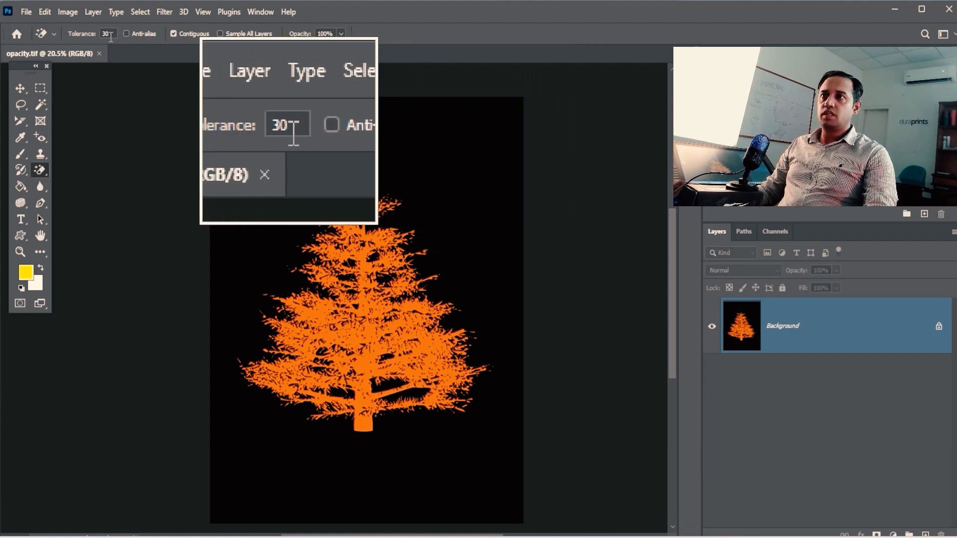
Try erasing the orange tree in opacity.tif with Contiguous on and 100% opacity, and undo the erasure.
{"action": "left_click", "coordinate": [341, 33]}
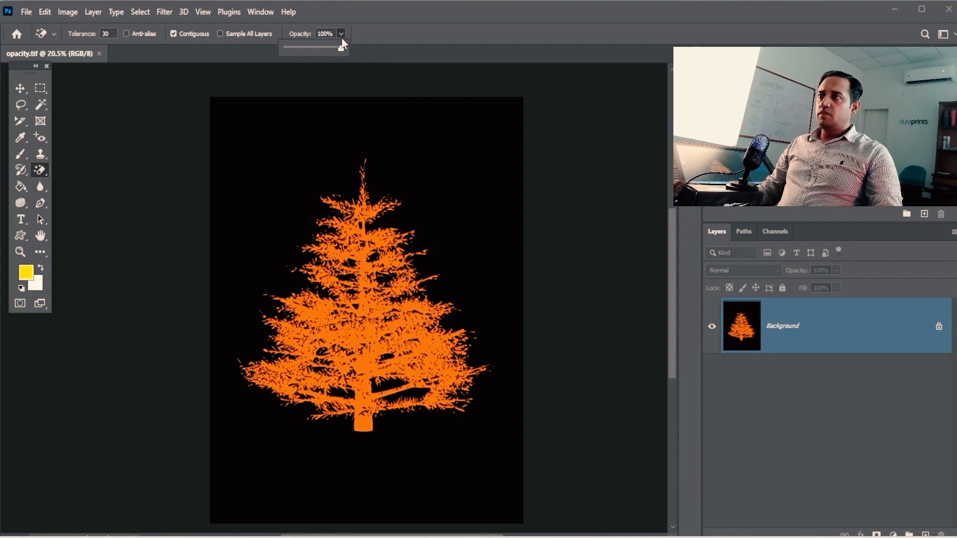
{"action": "left_click", "coordinate": [405, 27]}
{"action": "key", "text": "ctrl+space"}
{"action": "left_click_drag", "start_coordinate": [374, 262], "coordinate": [430, 206]}
{"action": "key", "text": "ctrl+space"}
{"action": "left_click", "coordinate": [377, 228]}
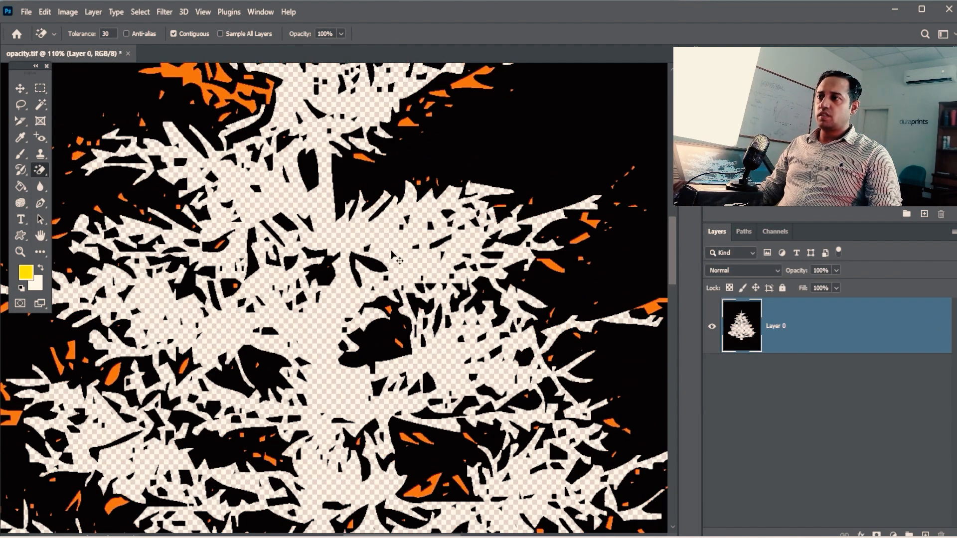
{"action": "key", "text": "ctrl+alt+space"}
{"action": "mouse_move", "coordinate": [391, 250]}
{"action": "left_mouse_down"}
{"action": "mouse_move", "coordinate": [348, 287]}
{"action": "mouse_move", "coordinate": [364, 146]}
{"action": "mouse_move", "coordinate": [354, 141]}
{"action": "left_mouse_up"}
{"action": "key", "text": "space"}
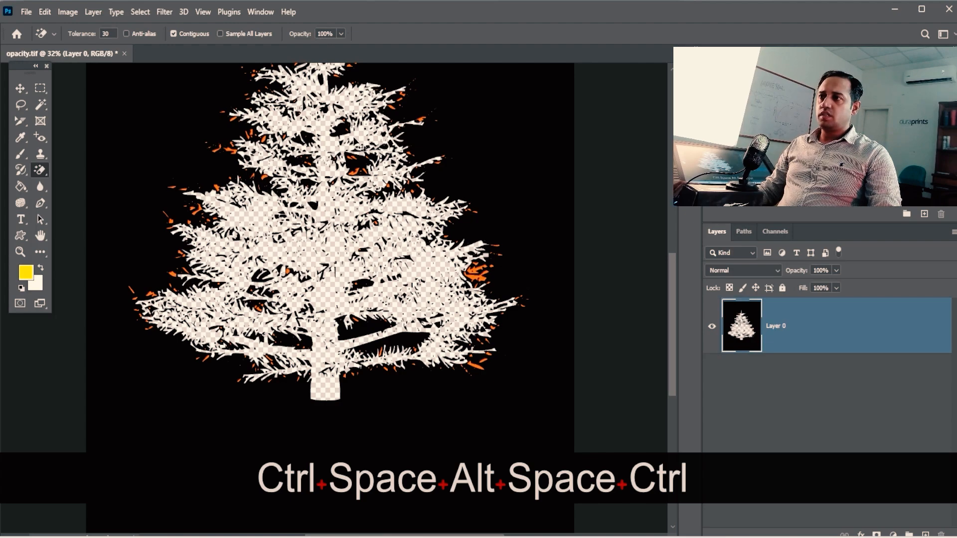
{"action": "key", "text": "ctrl+z"}
Turn off Contiguous and erase all of the tree's orange at tolerance 30 and 100% opacity.
{"action": "left_click", "coordinate": [173, 33]}
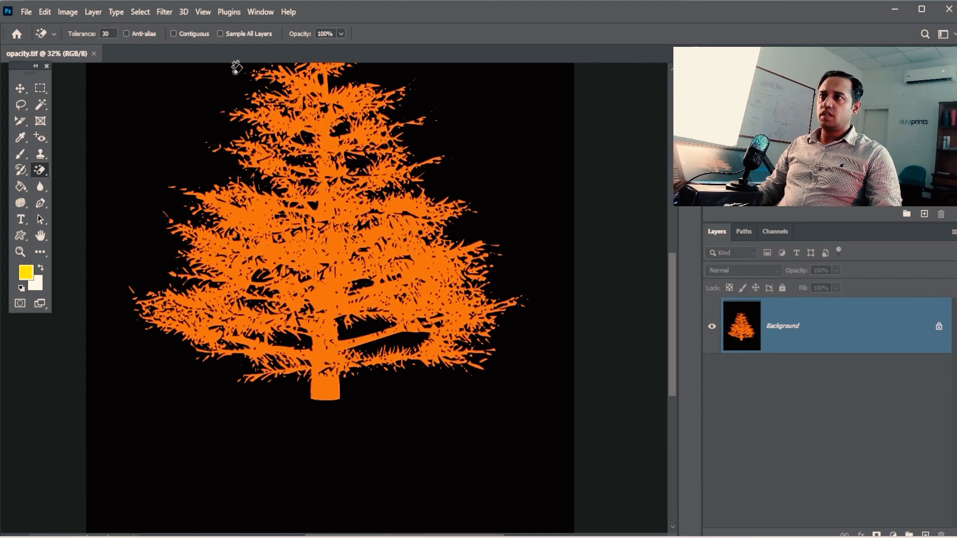
{"action": "key", "text": "space"}
{"action": "left_click_drag", "start_coordinate": [343, 88], "coordinate": [297, 340]}
{"action": "key", "text": "ctrl+space"}
{"action": "left_click_drag", "start_coordinate": [267, 304], "coordinate": [329, 293]}
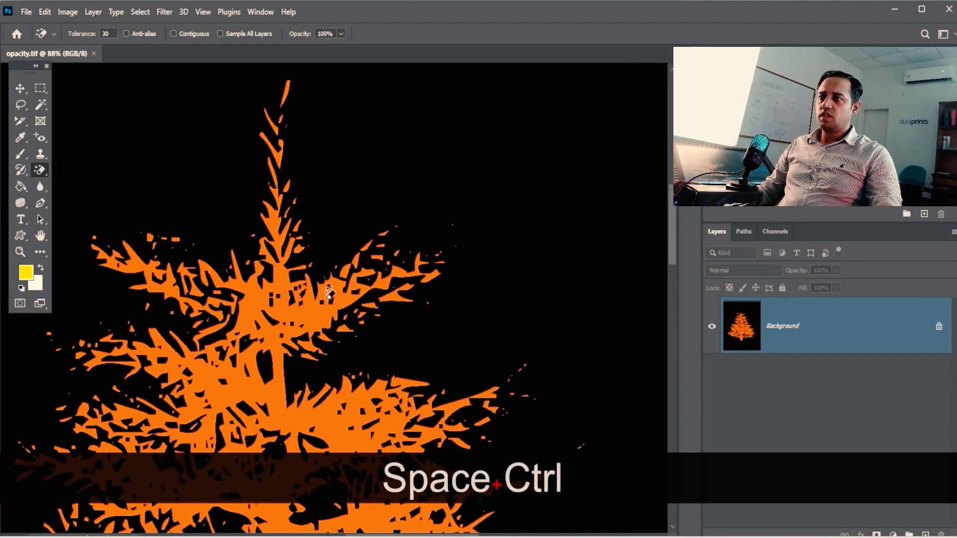
{"action": "left_click", "coordinate": [281, 286]}
Inspect the erased tree from the trunk to the upper branches, and undo the erasure.
{"action": "key", "text": "space"}
{"action": "key", "text": "ctrl+space"}
{"action": "mouse_move", "coordinate": [289, 446]}
{"action": "left_mouse_down"}
{"action": "mouse_move", "coordinate": [327, 254]}
{"action": "mouse_move", "coordinate": [401, 299]}
{"action": "mouse_move", "coordinate": [304, 294]}
{"action": "left_mouse_up"}
{"action": "key", "text": "ctrl+alt+space"}
{"action": "key", "text": "space"}
{"action": "left_click_drag", "start_coordinate": [407, 439], "coordinate": [358, 220]}
{"action": "key", "text": "ctrl+space"}
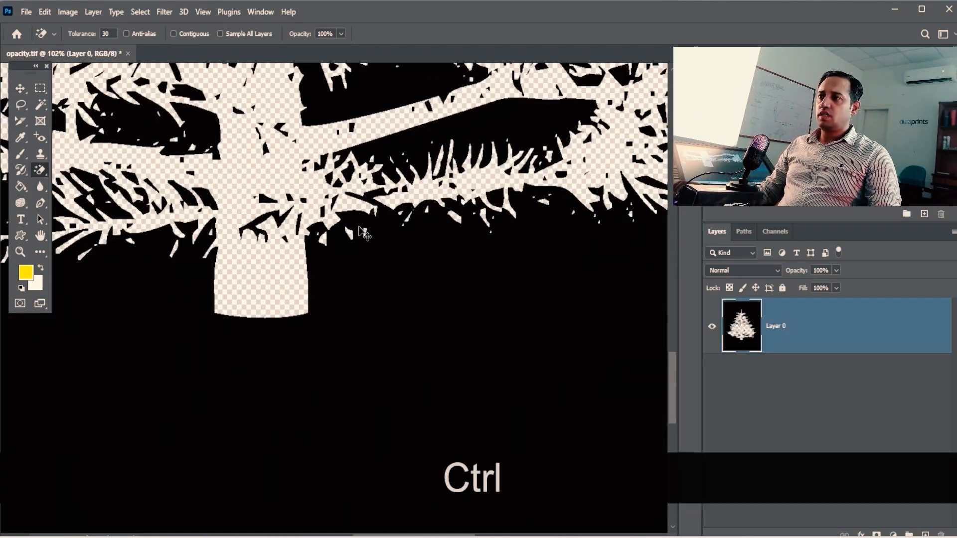
{"action": "key", "text": "space"}
{"action": "left_click_drag", "start_coordinate": [355, 80], "coordinate": [287, 299]}
{"action": "key", "text": "ctrl+alt+space"}
{"action": "key", "text": "space"}
{"action": "key", "text": "ctrl+space"}
{"action": "left_click_drag", "start_coordinate": [350, 191], "coordinate": [355, 215]}
{"action": "key", "text": "ctrl+z"}
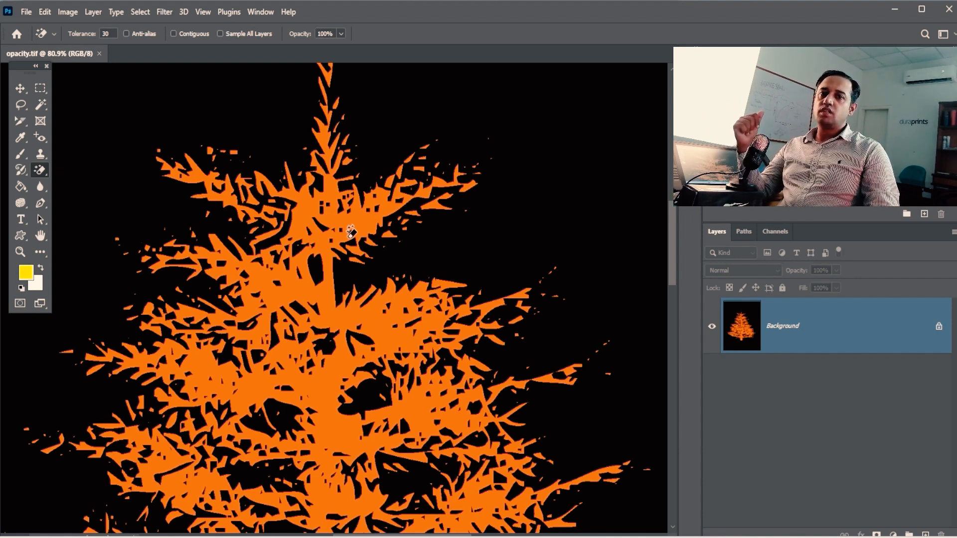
Set the Magic Eraser opacity to 50% and erase all of the tree's orange.
{"action": "left_click", "coordinate": [341, 33]}
{"action": "left_click", "coordinate": [324, 33]}
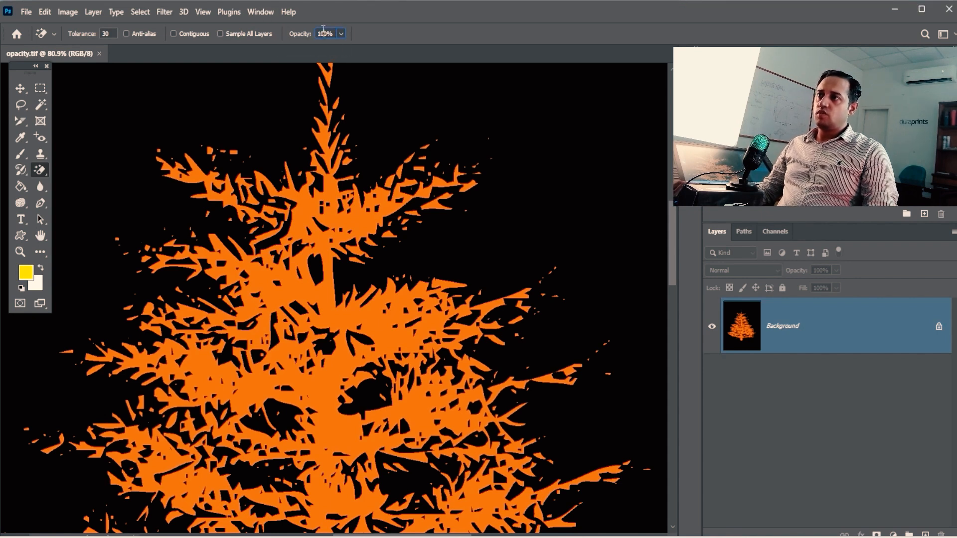
{"action": "type", "text": "50"}
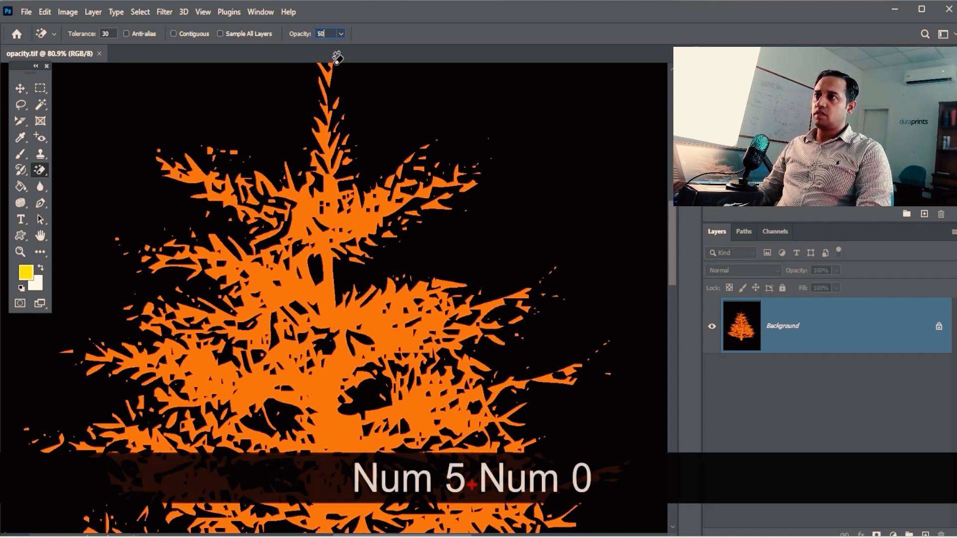
{"action": "key", "text": "Tab"}
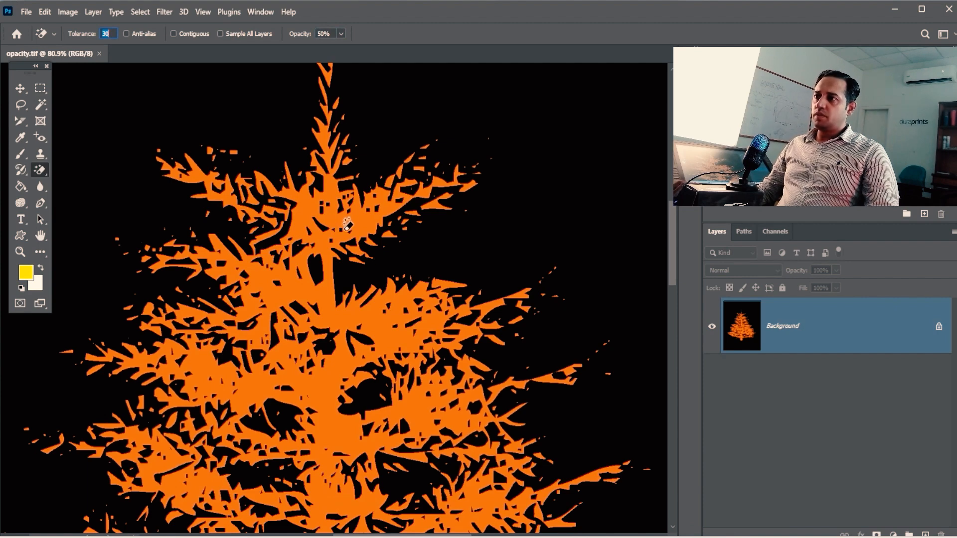
{"action": "left_click", "coordinate": [366, 232]}
{"action": "left_click_drag", "start_coordinate": [338, 237], "coordinate": [406, 216]}
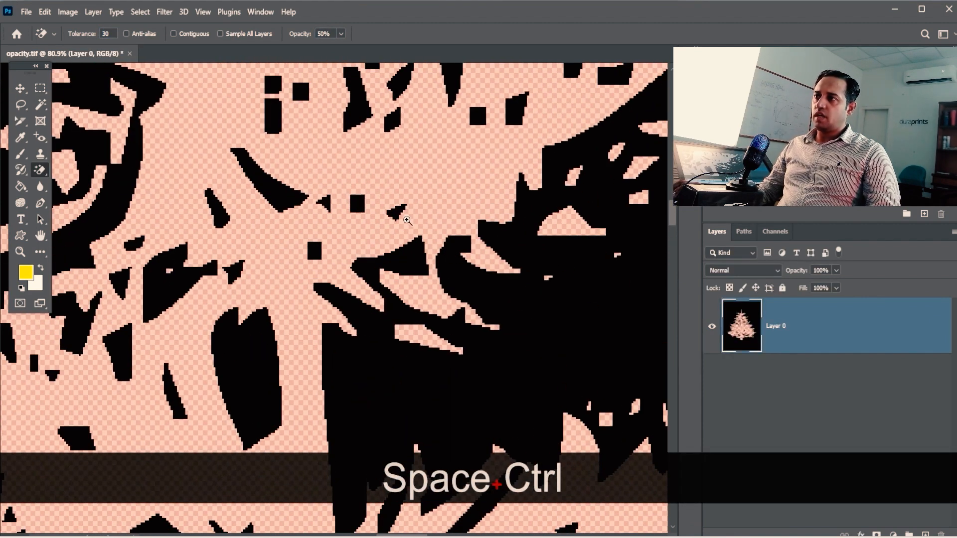
Add a new layer beneath the tree layer and fill it with yellow, then with white.
{"action": "left_click", "coordinate": [926, 535]}
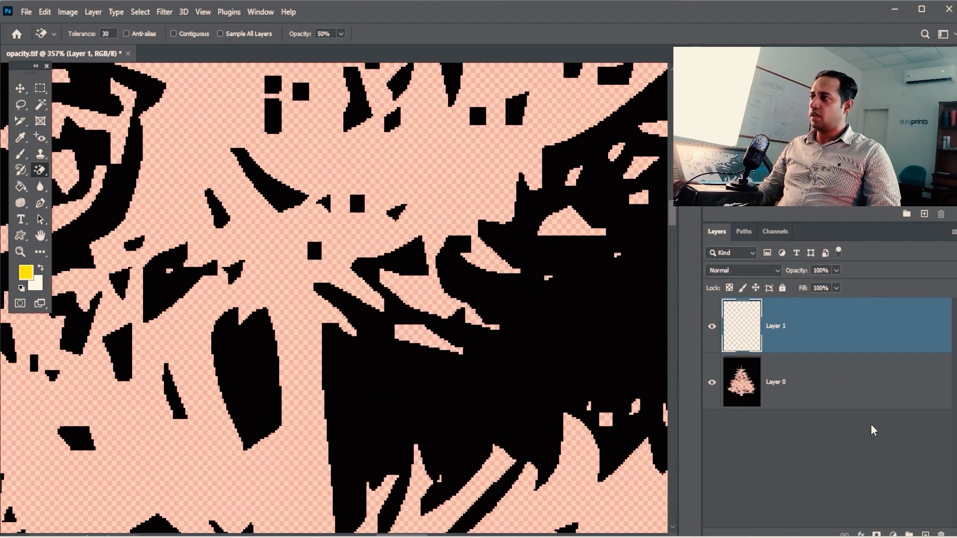
{"action": "left_click_drag", "start_coordinate": [835, 342], "coordinate": [852, 499]}
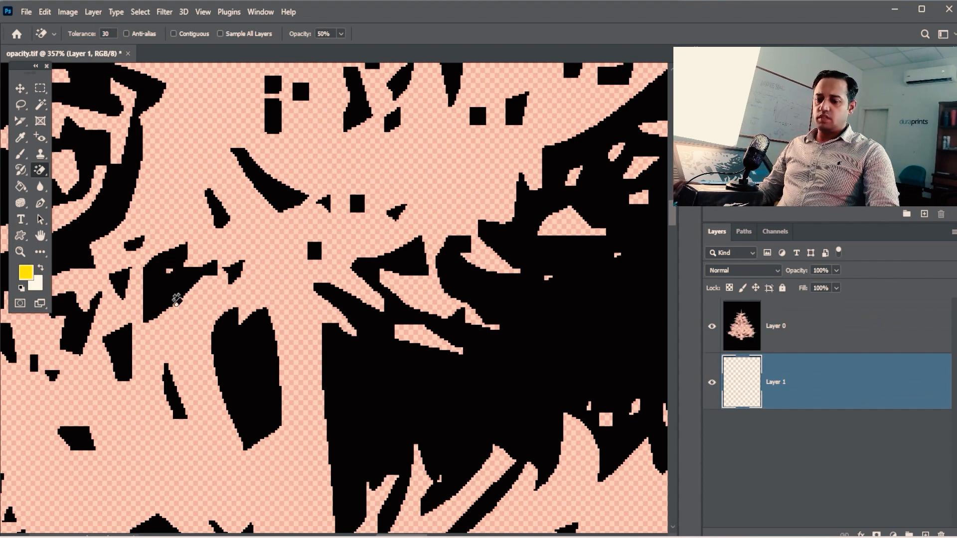
{"action": "key", "text": "alt+BackSpace"}
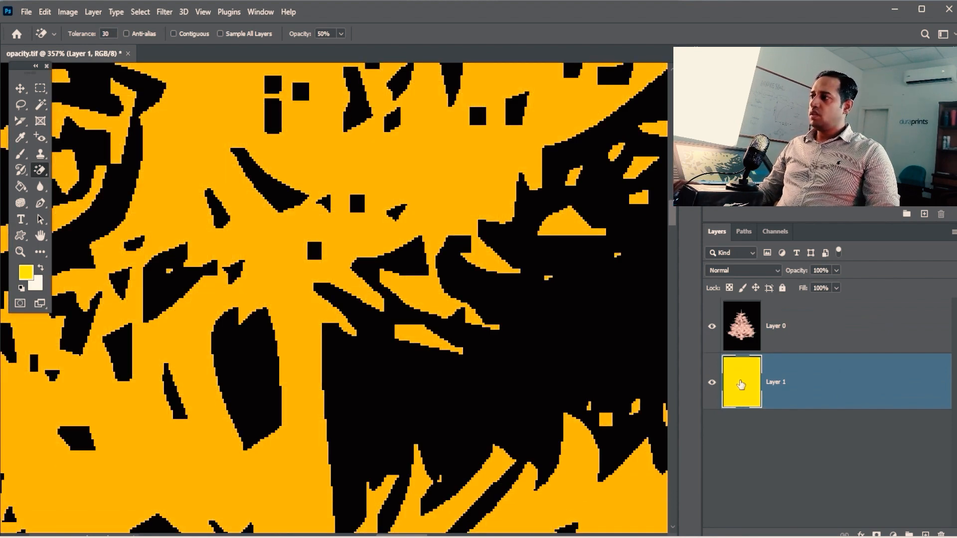
{"action": "key", "text": "ctrl+BackSpace"}
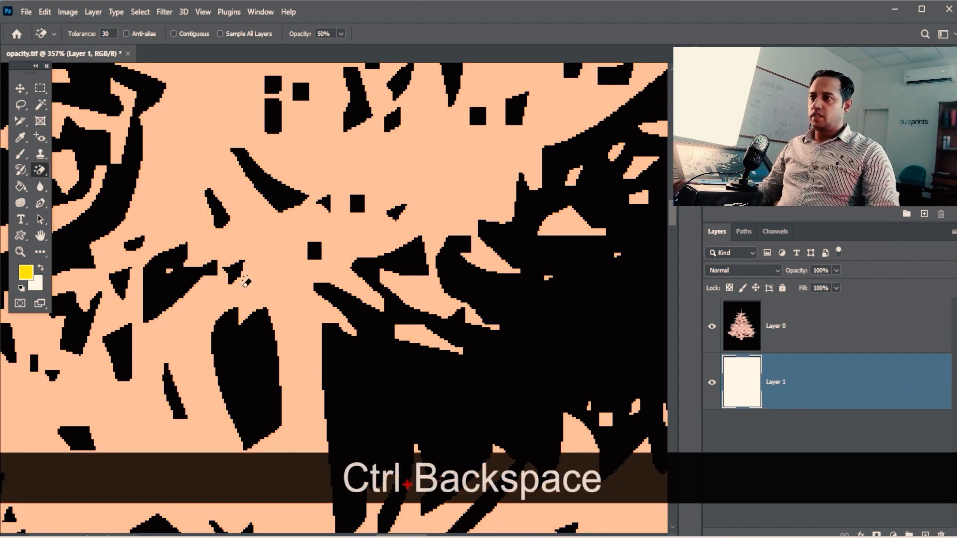
Toggle the visibility of Layer 0 and Layer 1 to examine the half-erased tree with and without its white backing.
{"action": "left_click_drag", "start_coordinate": [449, 357], "coordinate": [364, 182]}
{"action": "left_click", "coordinate": [715, 329]}
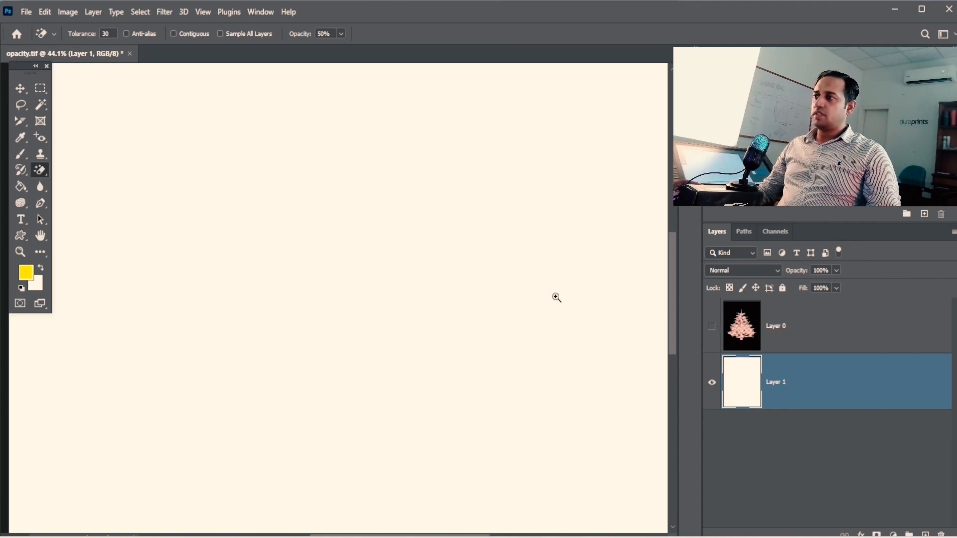
{"action": "left_click_drag", "start_coordinate": [556, 298], "coordinate": [371, 252]}
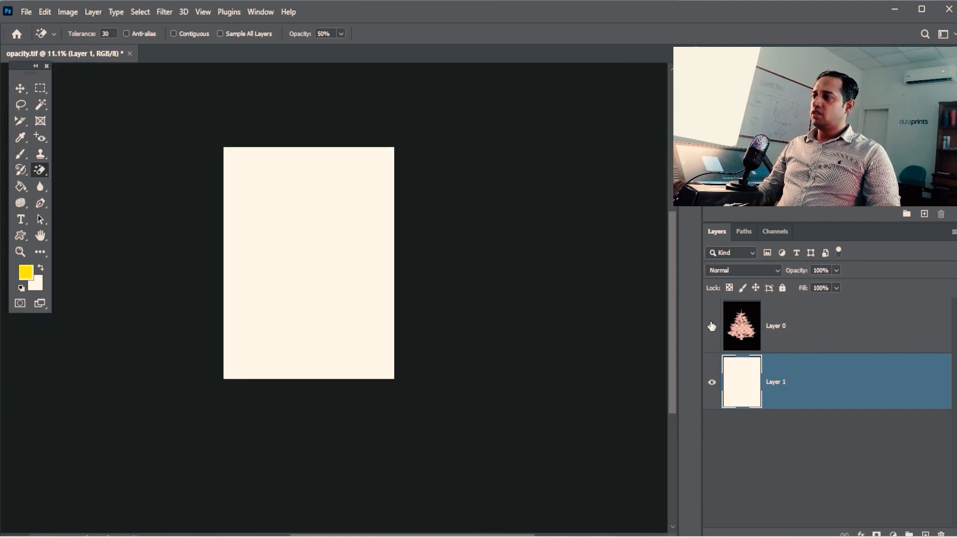
{"action": "left_click", "coordinate": [712, 327]}
{"action": "left_click_drag", "start_coordinate": [322, 207], "coordinate": [379, 144]}
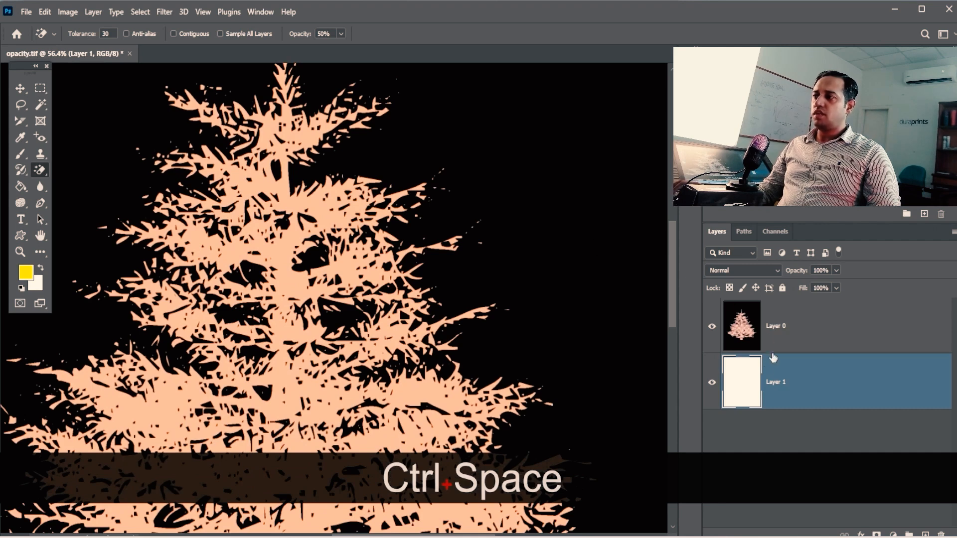
{"action": "left_click", "coordinate": [713, 384]}
{"action": "left_click", "coordinate": [713, 384]}
{"action": "left_click", "coordinate": [713, 384]}
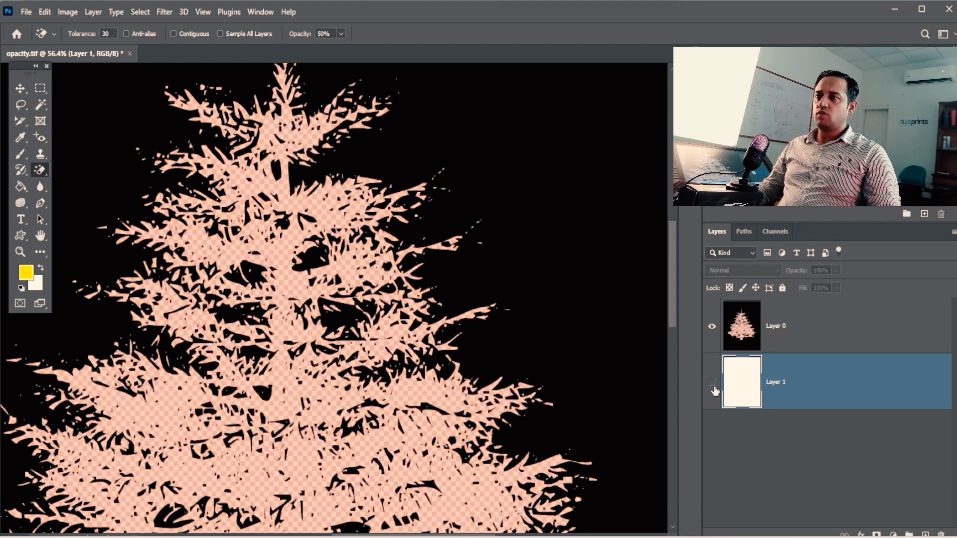
{"action": "left_click", "coordinate": [712, 383]}
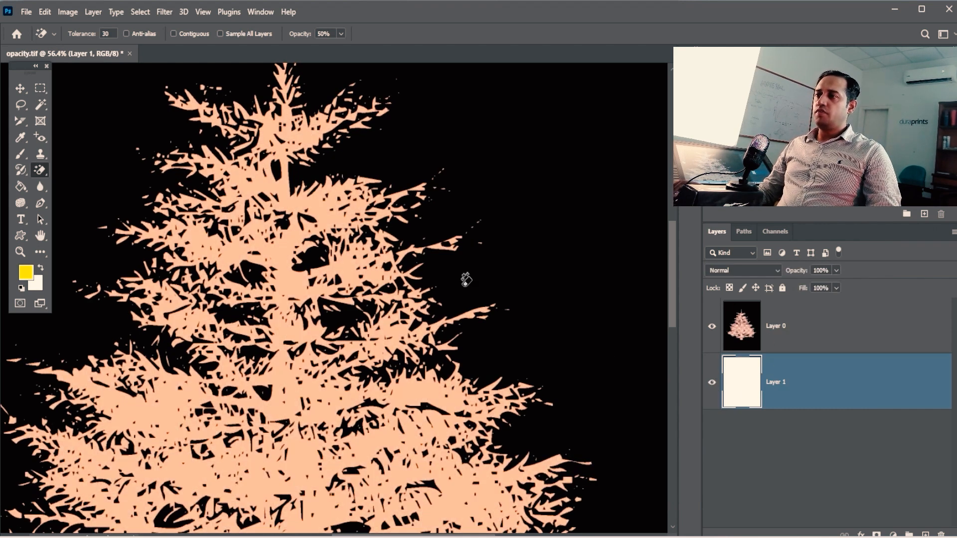
Select the tree layer and undo the visibility changes, fills, added layer and 50% erasure.
{"action": "left_click", "coordinate": [780, 325]}
{"action": "key", "text": "ctrl+z"}
{"action": "key", "text": "ctrl+z"}
{"action": "key", "text": "ctrl+z"}
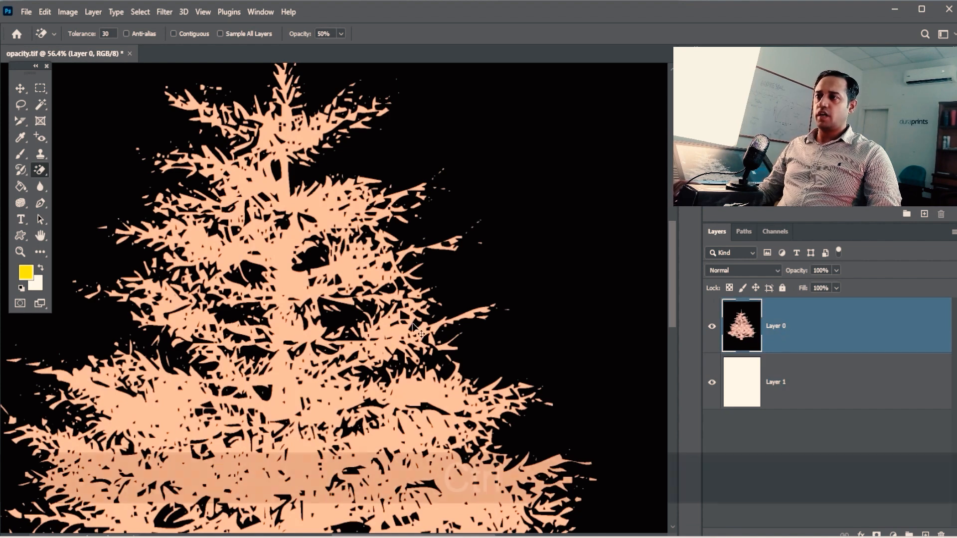
{"action": "key", "text": "ctrl+z"}
{"action": "key", "text": "ctrl+z"}
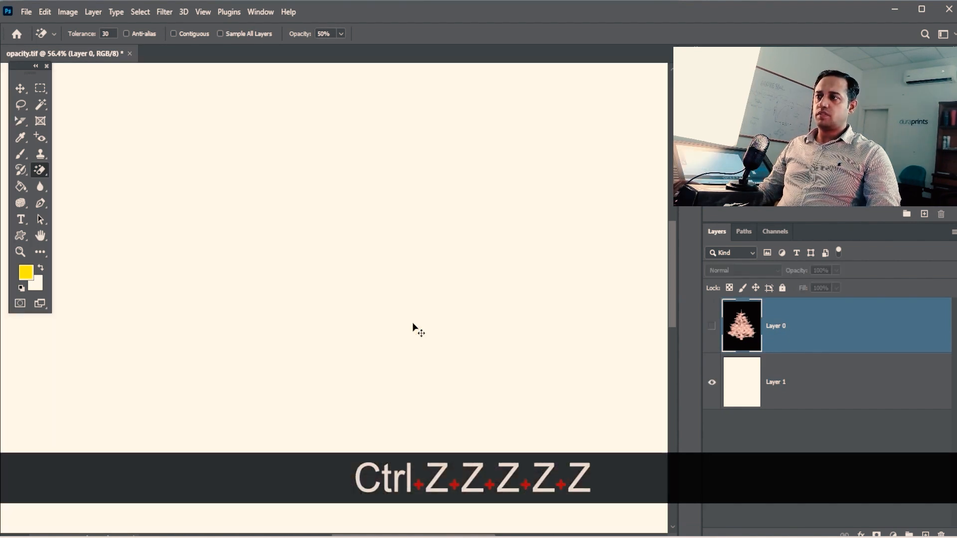
{"action": "key", "text": "ctrl+z"}
{"action": "key", "text": "ctrl+z"}
{"action": "key", "text": "ctrl+z"}
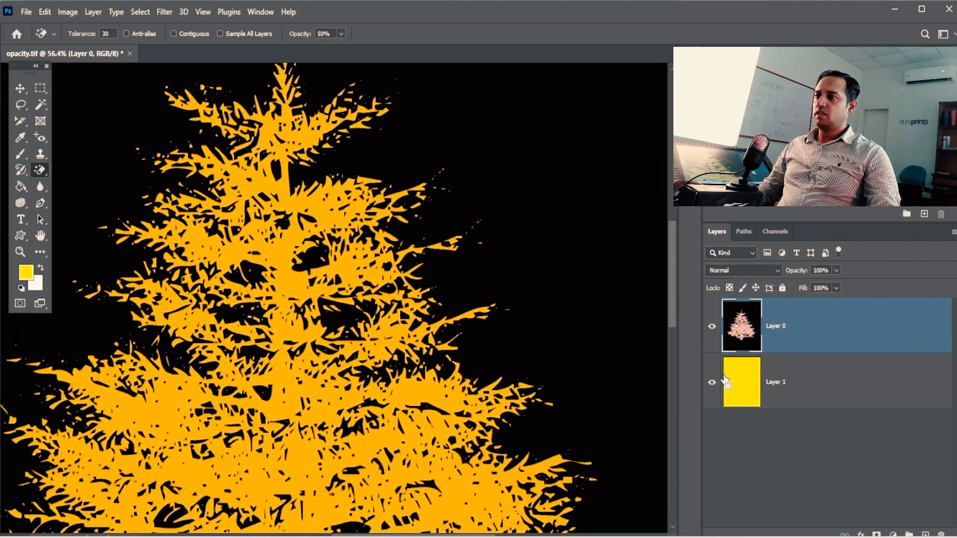
{"action": "key", "text": "ctrl+z"}
{"action": "key", "text": "ctrl+z"}
{"action": "key", "text": "ctrl+z"}
{"action": "key", "text": "ctrl+z"}
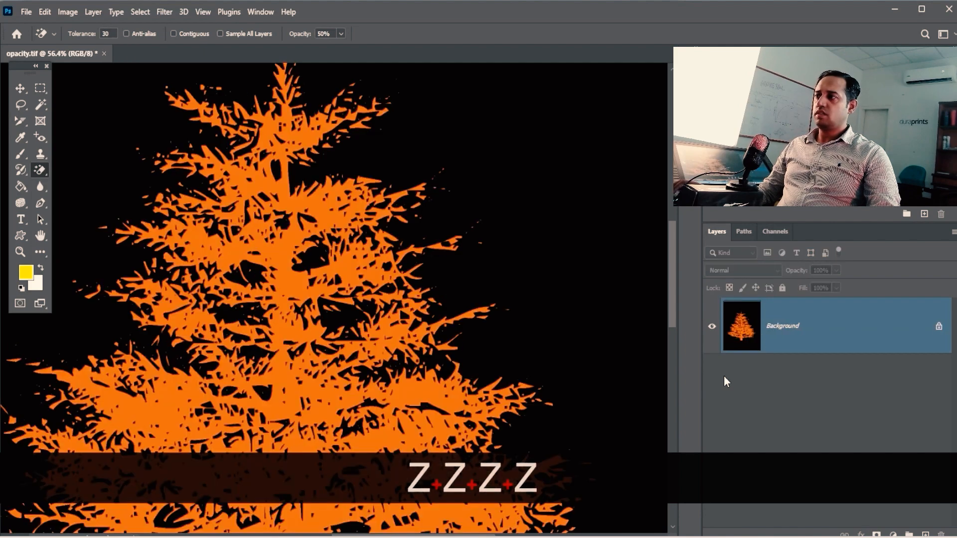
Set the eraser opacity to 14%, try erasing the tree's orange, and undo the erasure.
{"action": "left_click", "coordinate": [402, 230], "text": "ctrl"}
{"action": "left_click", "coordinate": [403, 229], "text": "ctrl+alt"}
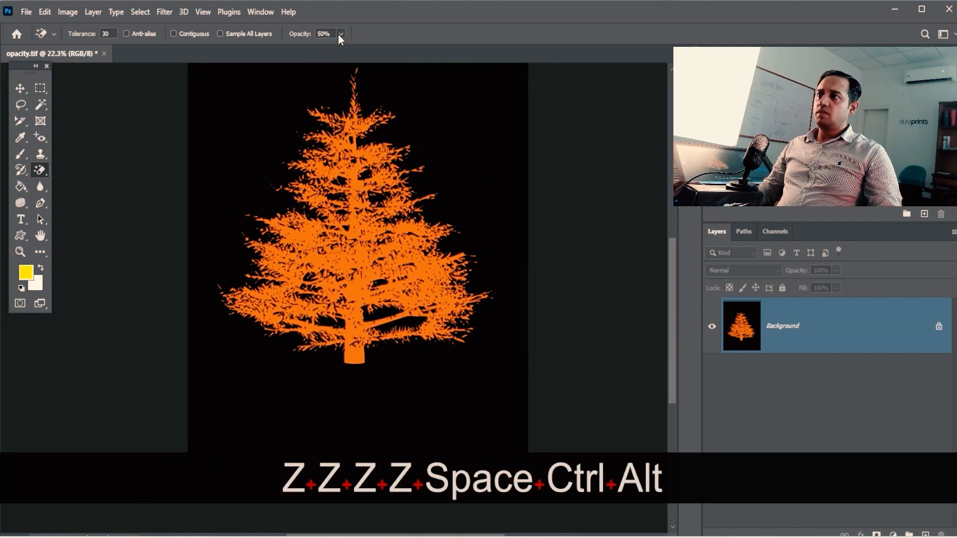
{"action": "left_click_drag", "start_coordinate": [341, 34], "coordinate": [321, 44]}
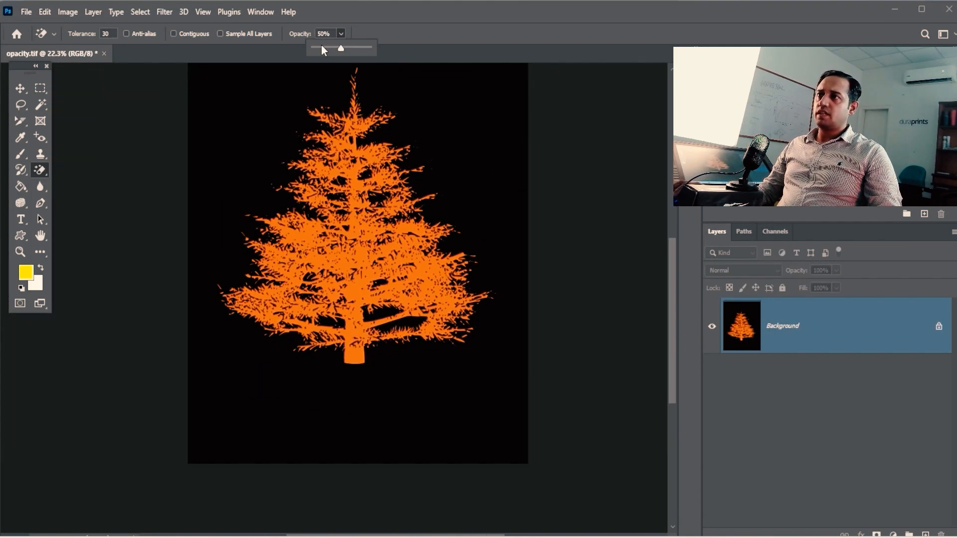
{"action": "left_click", "coordinate": [364, 146], "text": "ctrl"}
{"action": "left_click", "coordinate": [342, 183]}
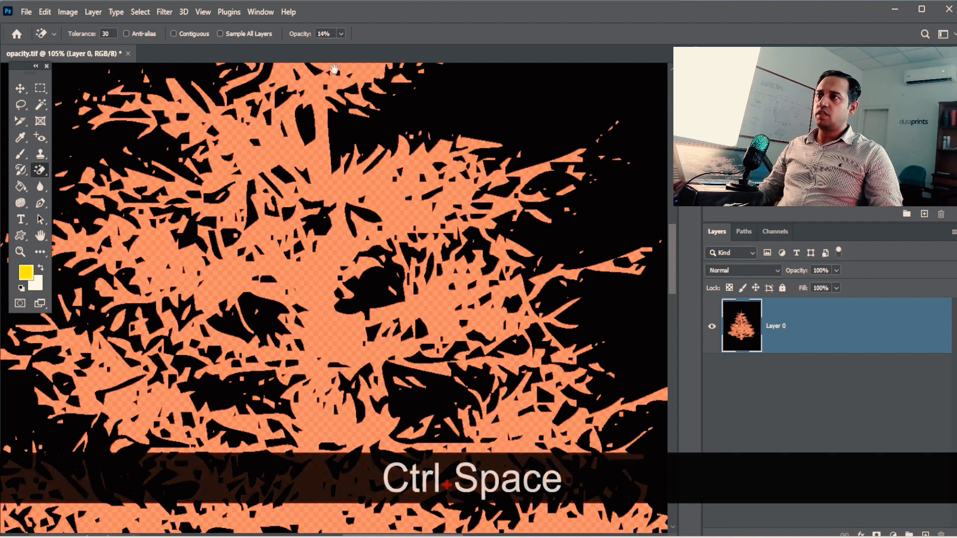
{"action": "left_click_drag", "start_coordinate": [365, 124], "coordinate": [374, 220]}
{"action": "left_click", "coordinate": [377, 199], "text": "ctrl"}
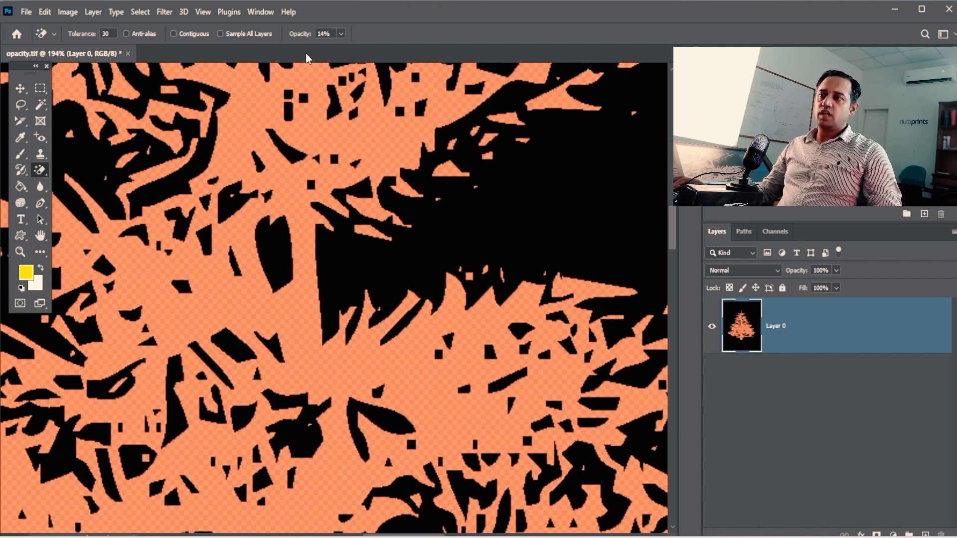
{"action": "left_click_drag", "start_coordinate": [455, 303], "coordinate": [425, 178]}
{"action": "key", "text": "ctrl+z"}
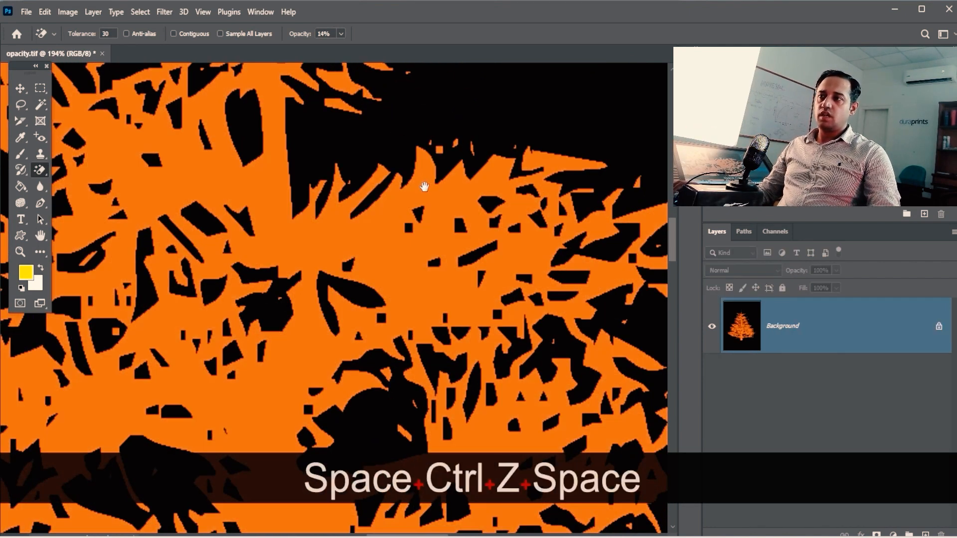
Set the eraser opacity to 78% and erase the tree's orange.
{"action": "left_click", "coordinate": [341, 33]}
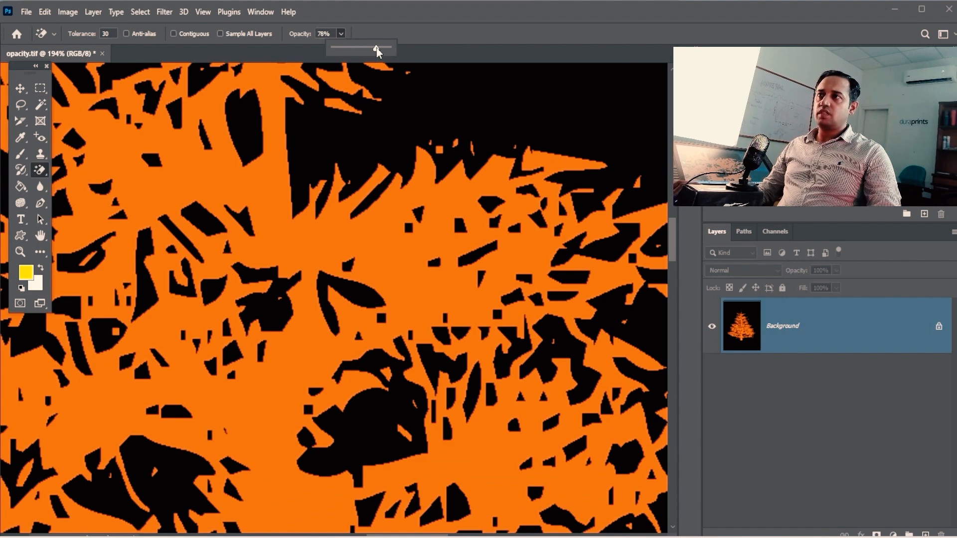
{"action": "left_click", "coordinate": [282, 179]}
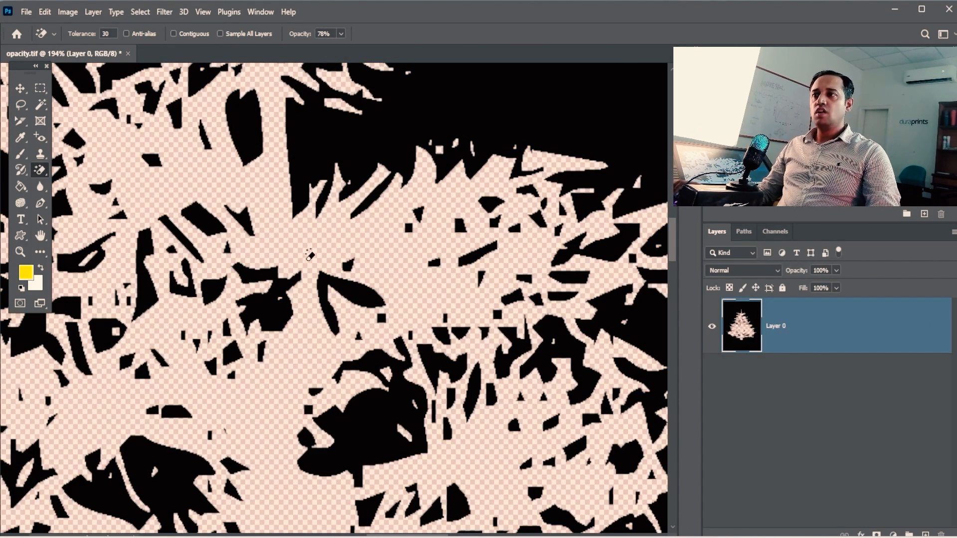
{"action": "key", "text": "ctrl+space"}
{"action": "left_click_drag", "start_coordinate": [291, 237], "coordinate": [271, 220]}
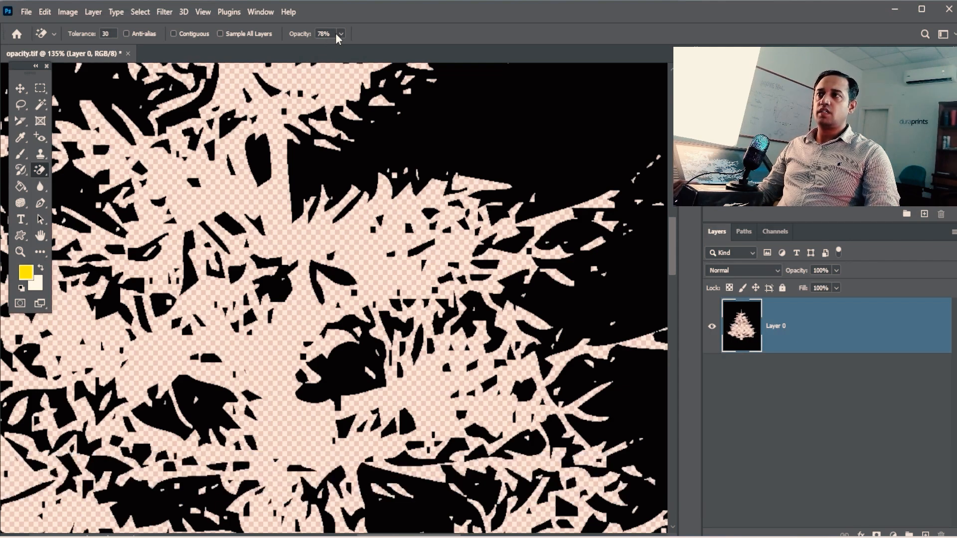
Set the eraser opacity to 100%, undo the 78% erasure, and erase the tree's orange again.
{"action": "left_click_drag", "start_coordinate": [341, 33], "coordinate": [492, 31]}
{"action": "key", "text": "ctrl+z"}
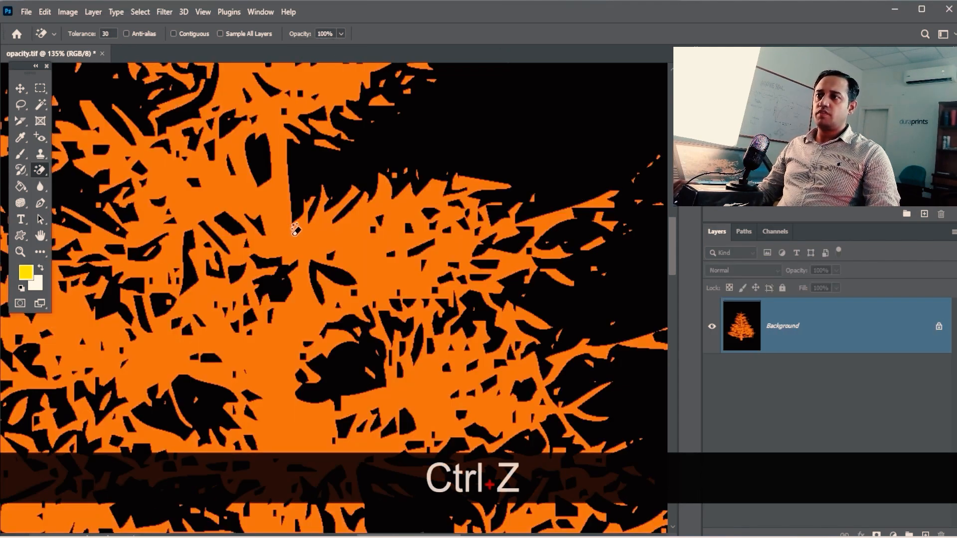
{"action": "left_click", "coordinate": [297, 241]}
{"action": "key", "text": "ctrl+space"}
{"action": "mouse_move", "coordinate": [299, 252]}
{"action": "left_mouse_down"}
{"action": "mouse_move", "coordinate": [403, 253]}
{"action": "mouse_move", "coordinate": [391, 263]}
{"action": "left_mouse_up"}
{"action": "left_click_drag", "start_coordinate": [408, 295], "coordinate": [319, 294]}
{"action": "left_click_drag", "start_coordinate": [299, 399], "coordinate": [239, 200]}
{"action": "left_click_drag", "start_coordinate": [222, 280], "coordinate": [227, 124]}
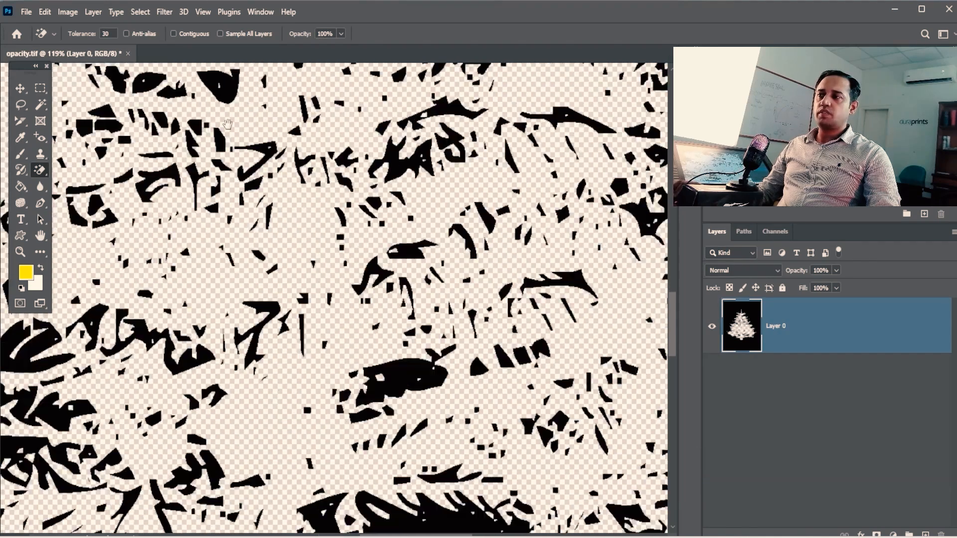
{"action": "mouse_move", "coordinate": [583, 487]}
{"action": "left_mouse_down"}
{"action": "mouse_move", "coordinate": [449, 380]}
{"action": "mouse_move", "coordinate": [352, 183]}
{"action": "mouse_move", "coordinate": [225, 157]}
{"action": "left_mouse_up"}
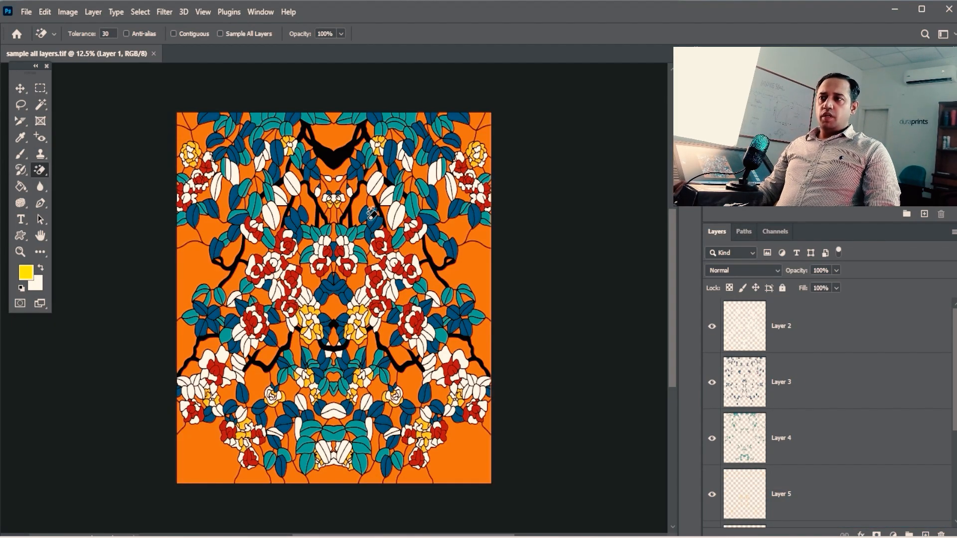
Examine the colour areas and black outlines of the floral artwork in sample all layers.tif.
{"action": "left_click_drag", "start_coordinate": [342, 171], "coordinate": [391, 157]}
{"action": "left_click_drag", "start_coordinate": [314, 196], "coordinate": [371, 200]}
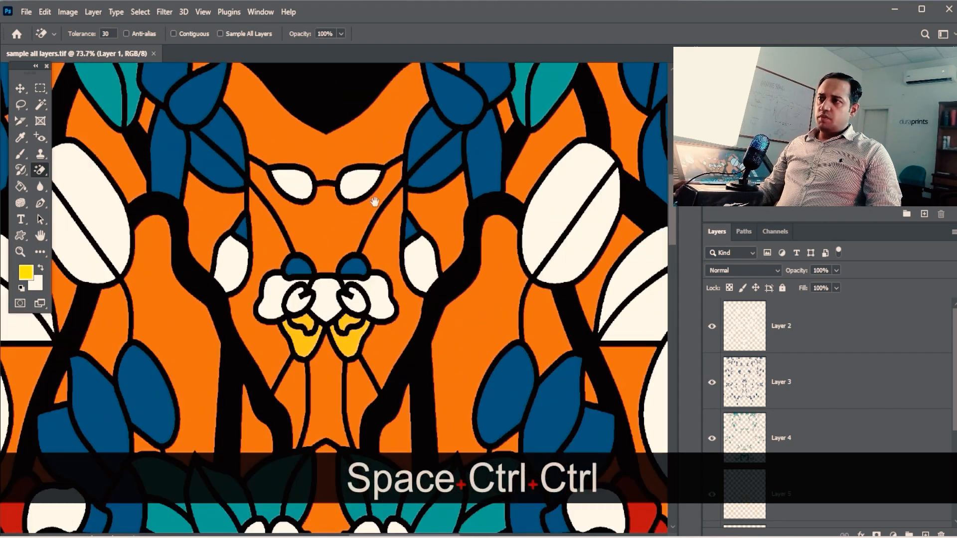
{"action": "left_click_drag", "start_coordinate": [392, 406], "coordinate": [367, 110]}
{"action": "left_click_drag", "start_coordinate": [363, 287], "coordinate": [299, 289]}
{"action": "left_click_drag", "start_coordinate": [444, 456], "coordinate": [389, 239]}
{"action": "left_click_drag", "start_coordinate": [415, 194], "coordinate": [350, 309]}
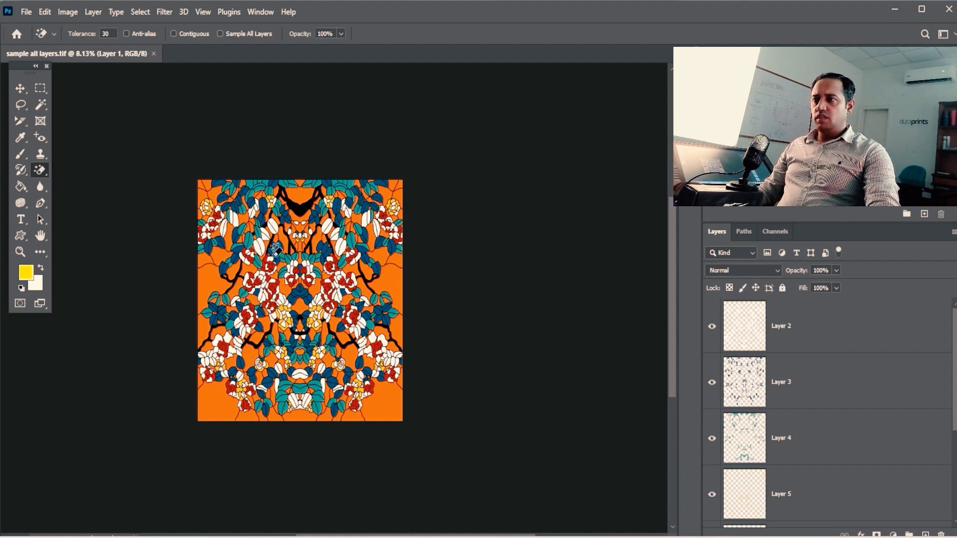
{"action": "left_click_drag", "start_coordinate": [262, 197], "coordinate": [317, 184]}
{"action": "left_click_drag", "start_coordinate": [257, 172], "coordinate": [306, 188]}
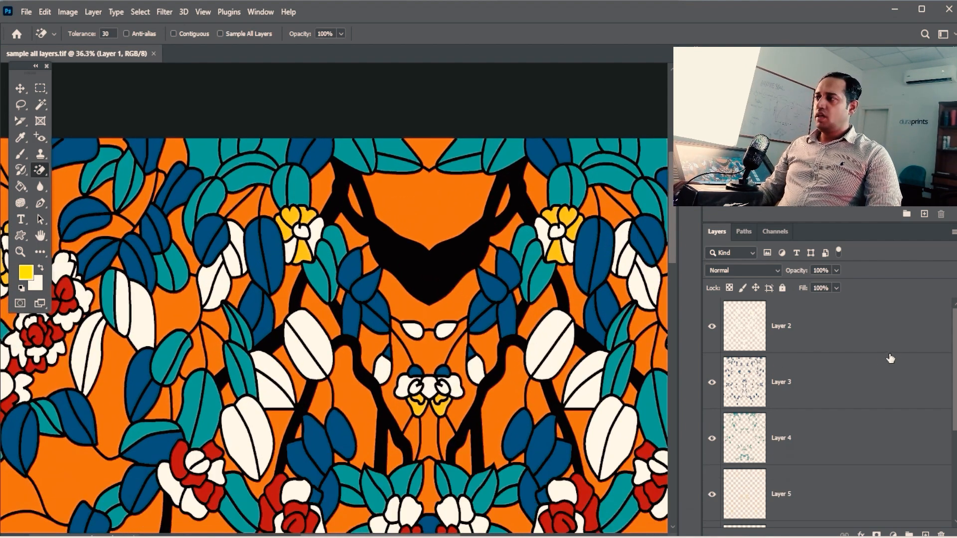
Hide and show Layer 3 and Layer 4 in turn to examine the colour each one holds.
{"action": "left_click_drag", "start_coordinate": [604, 312], "coordinate": [552, 309]}
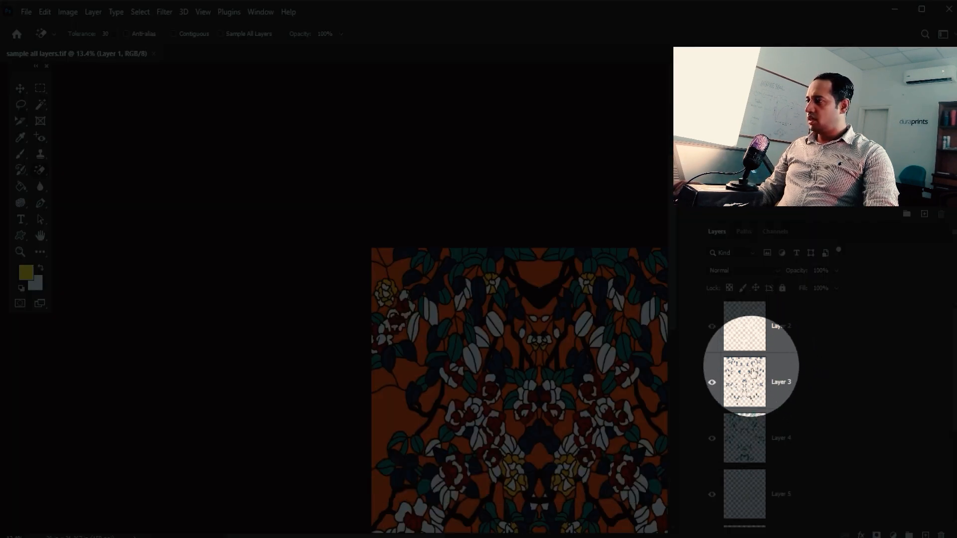
{"action": "left_click", "coordinate": [712, 383]}
{"action": "left_click", "coordinate": [711, 383]}
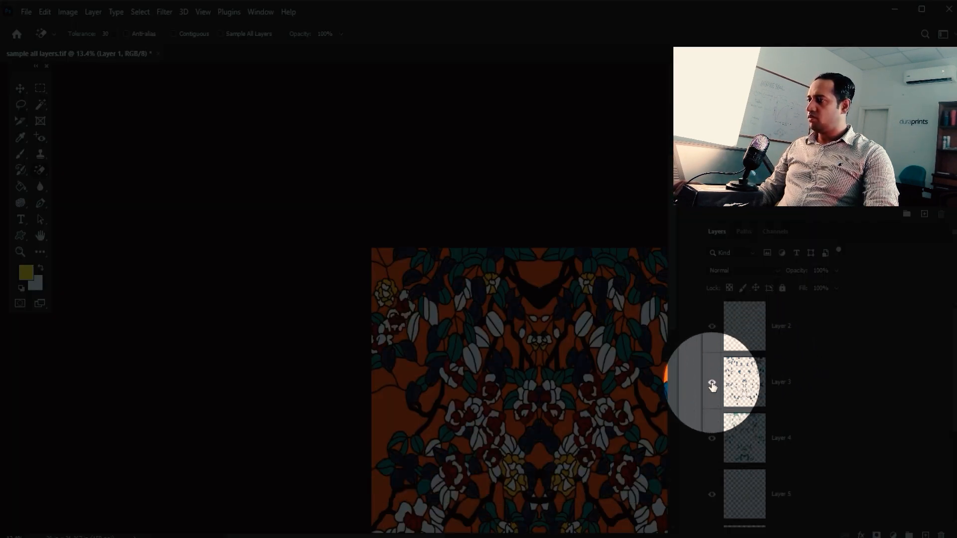
{"action": "left_click", "coordinate": [712, 440]}
{"action": "left_click", "coordinate": [713, 440]}
Hide Layers 5, 6, 7, 4, 3 and 2 one by one, leaving only the orange base layer visible.
{"action": "left_click_drag", "start_coordinate": [581, 410], "coordinate": [263, 114]}
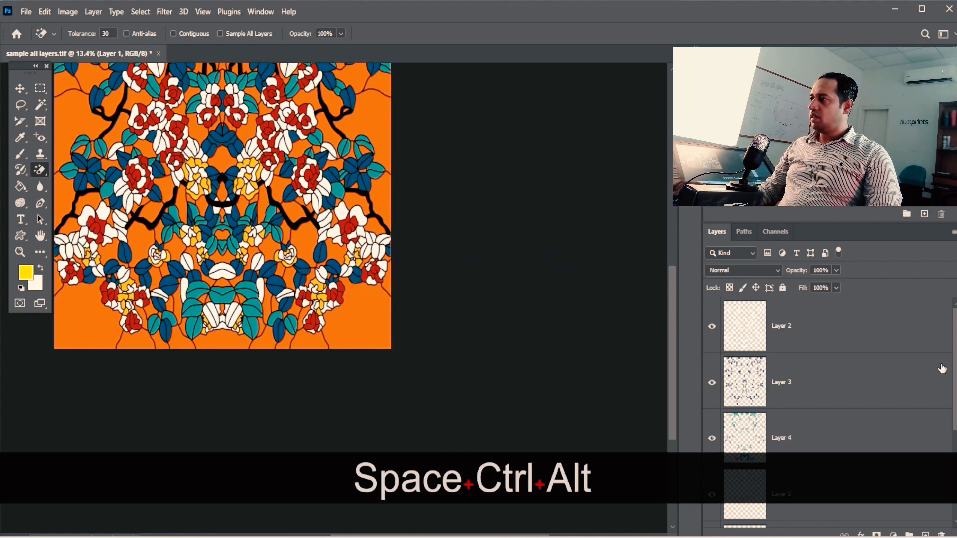
{"action": "scroll", "coordinate": [722, 355], "scroll_direction": "down", "scroll_amount": 3}
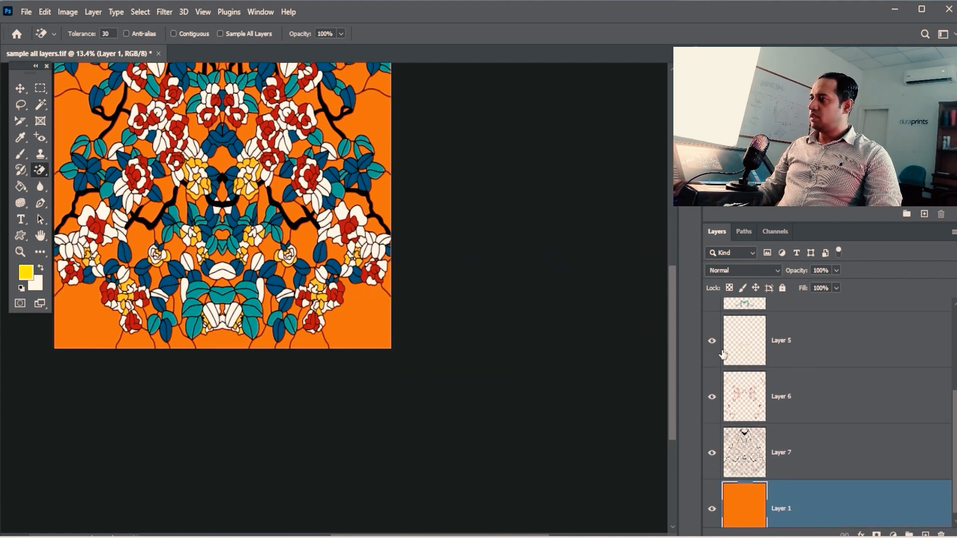
{"action": "left_click", "coordinate": [710, 341]}
{"action": "left_click", "coordinate": [712, 397]}
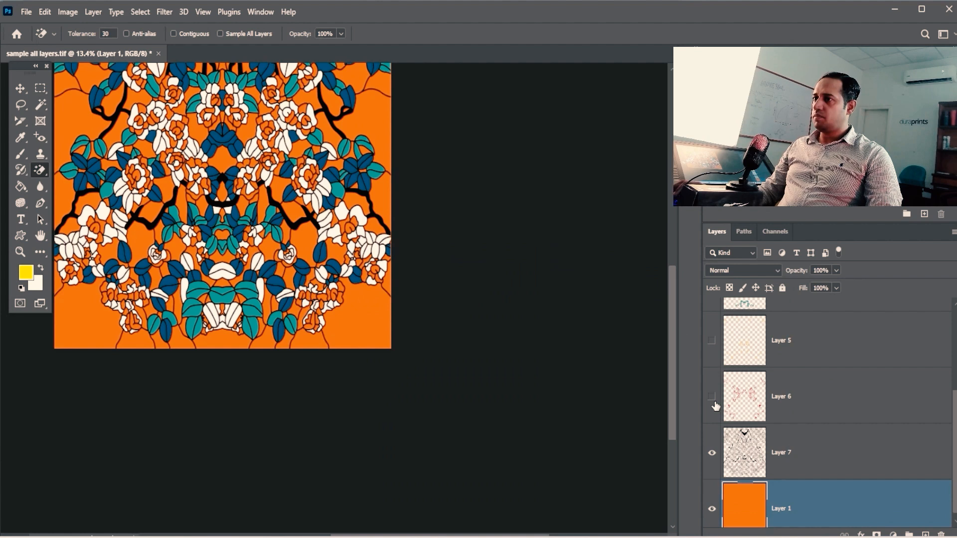
{"action": "left_click", "coordinate": [712, 452]}
{"action": "left_click_drag", "start_coordinate": [956, 397], "coordinate": [956, 284]}
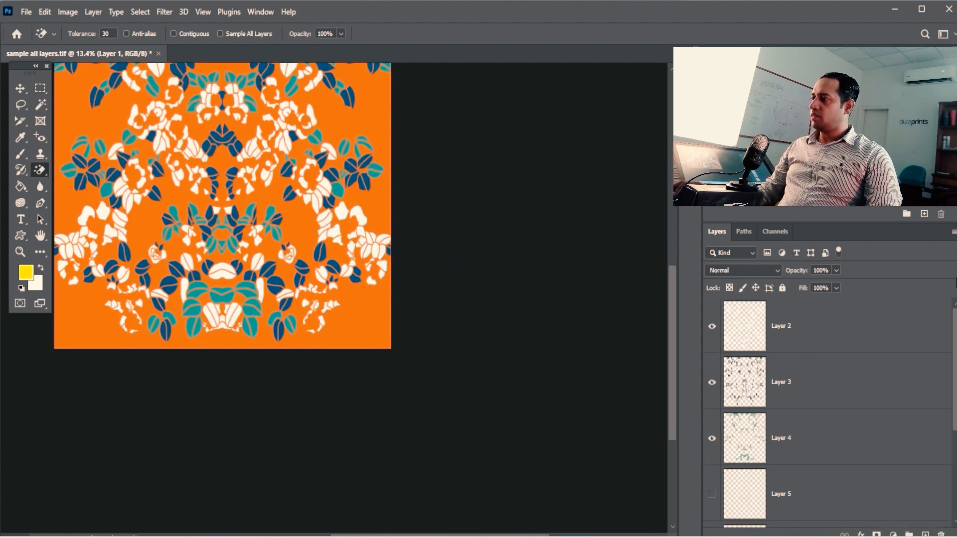
{"action": "left_click", "coordinate": [711, 439]}
{"action": "left_click", "coordinate": [712, 382]}
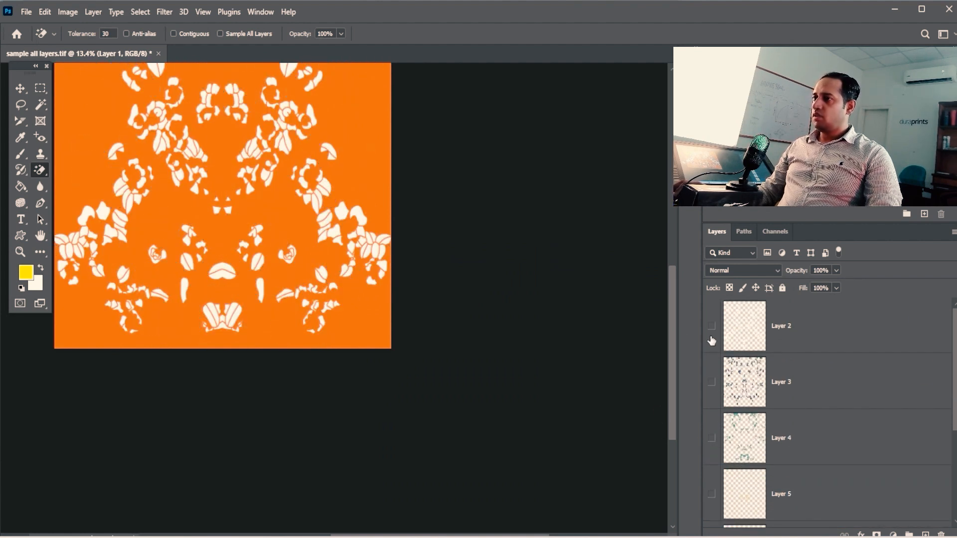
{"action": "left_click", "coordinate": [712, 326]}
Make all the hidden layers visible again and select Layer 2.
{"action": "left_click_drag", "start_coordinate": [956, 371], "coordinate": [903, 440]}
{"action": "left_click_drag", "start_coordinate": [712, 499], "coordinate": [718, 337]}
{"action": "left_click_drag", "start_coordinate": [946, 400], "coordinate": [854, 366]}
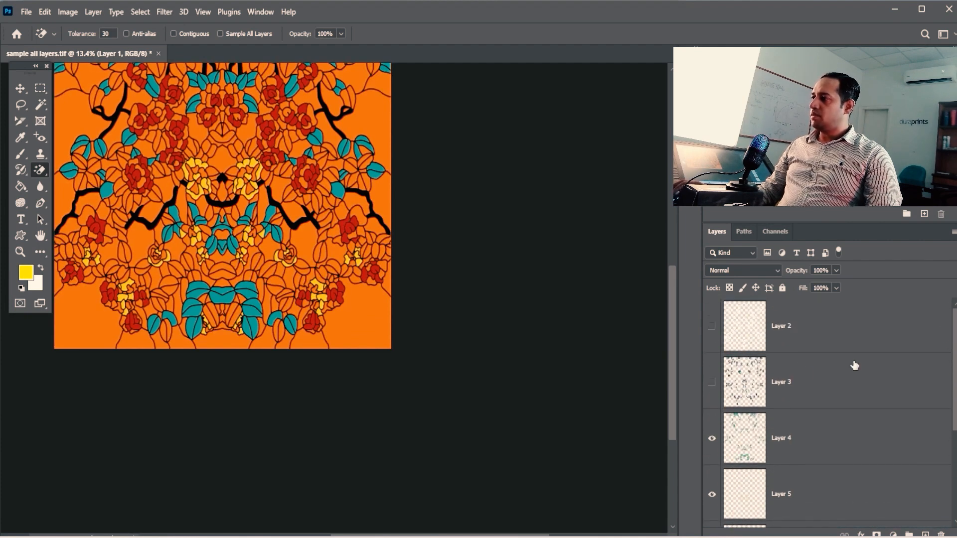
{"action": "left_click", "coordinate": [821, 335]}
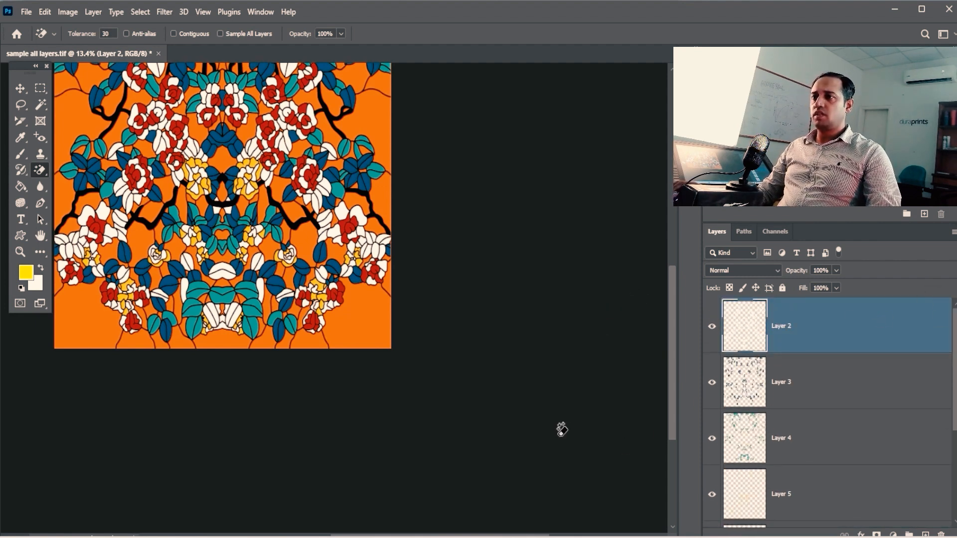
Examine the whole floral artwork with all its colour layers visible.
{"action": "key", "text": "space"}
{"action": "left_click_drag", "start_coordinate": [292, 226], "coordinate": [349, 373]}
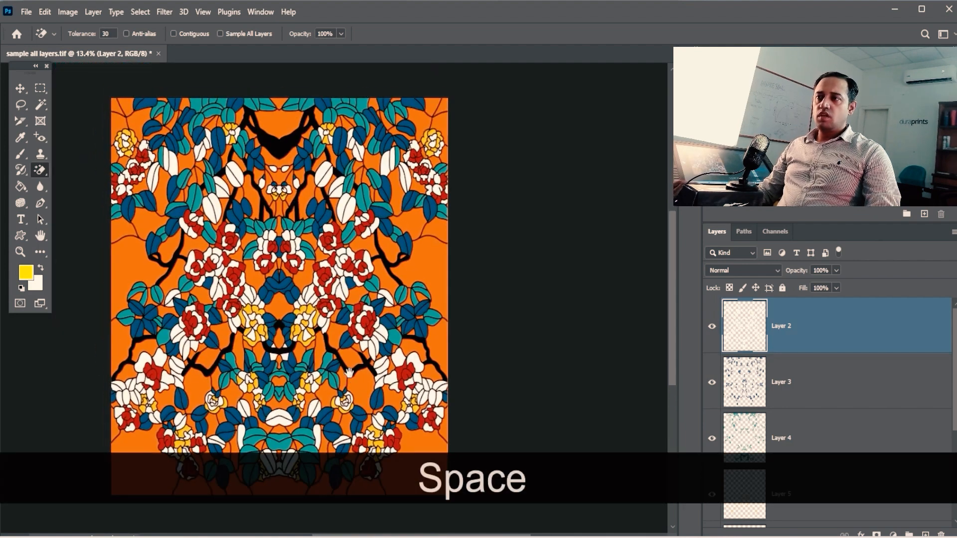
{"action": "left_click_drag", "start_coordinate": [327, 136], "coordinate": [348, 250]}
{"action": "key", "text": "ctrl+space"}
{"action": "mouse_move", "coordinate": [348, 251]}
{"action": "left_mouse_down"}
{"action": "mouse_move", "coordinate": [406, 245]}
{"action": "mouse_move", "coordinate": [439, 261]}
{"action": "mouse_move", "coordinate": [345, 264]}
{"action": "left_mouse_up"}
{"action": "key", "text": "ctrl+space"}
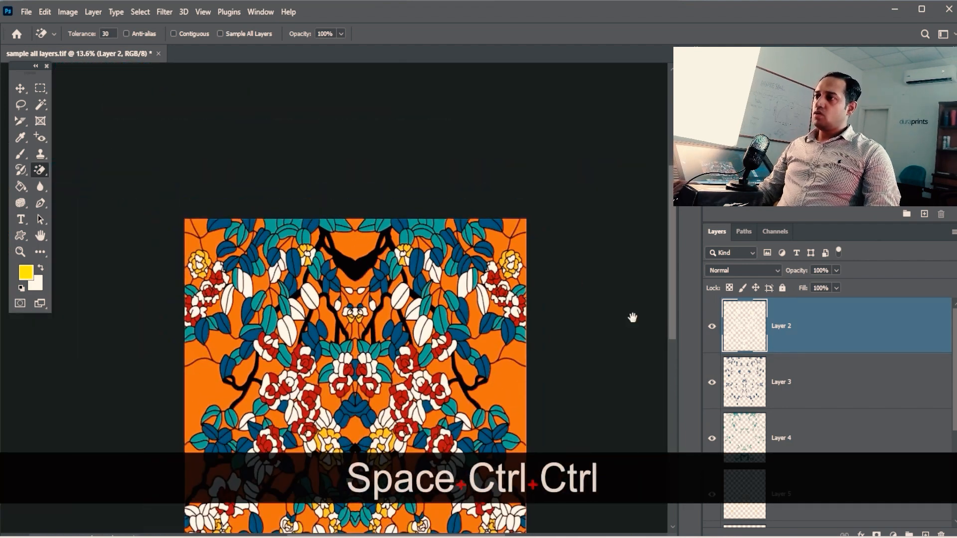
{"action": "key", "text": "space"}
{"action": "left_click_drag", "start_coordinate": [536, 331], "coordinate": [509, 252]}
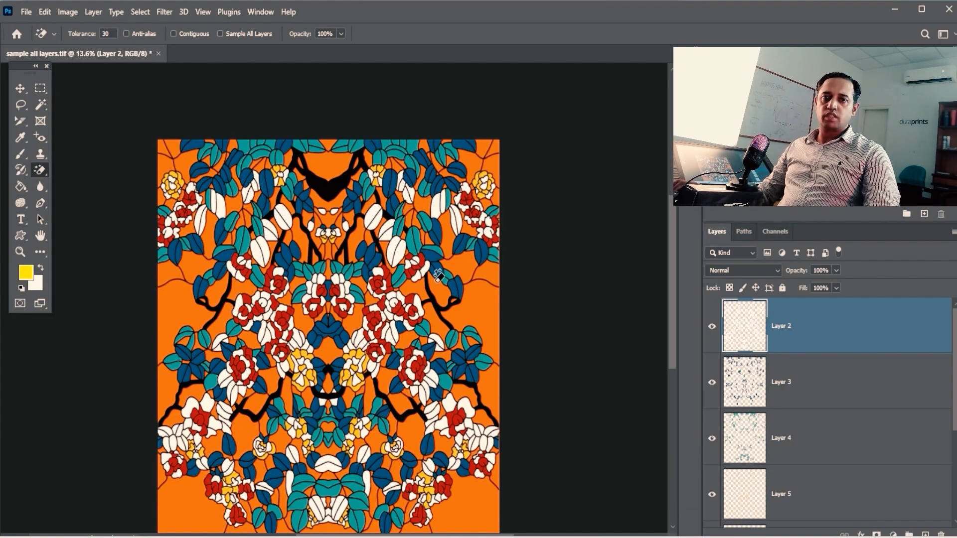
{"action": "key", "text": "space"}
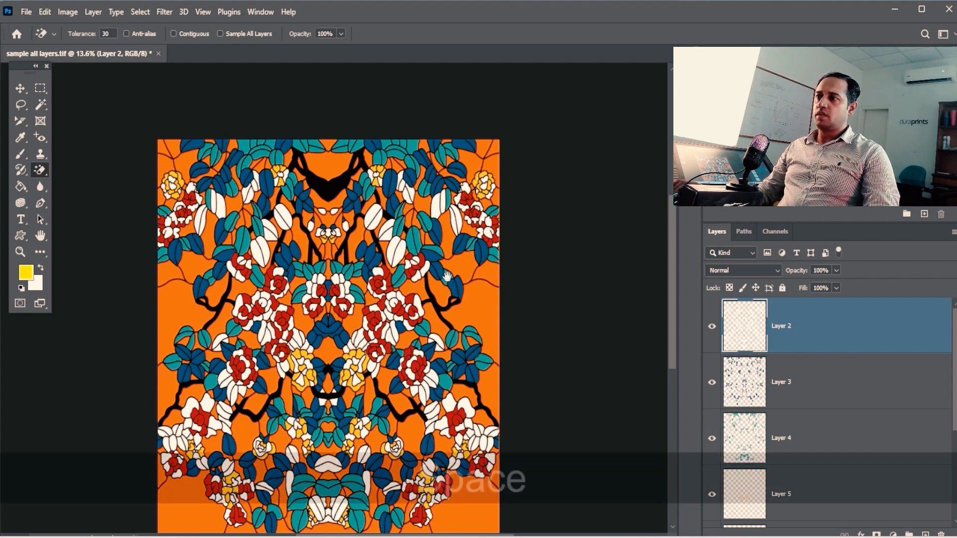
{"action": "left_click_drag", "start_coordinate": [484, 287], "coordinate": [391, 269]}
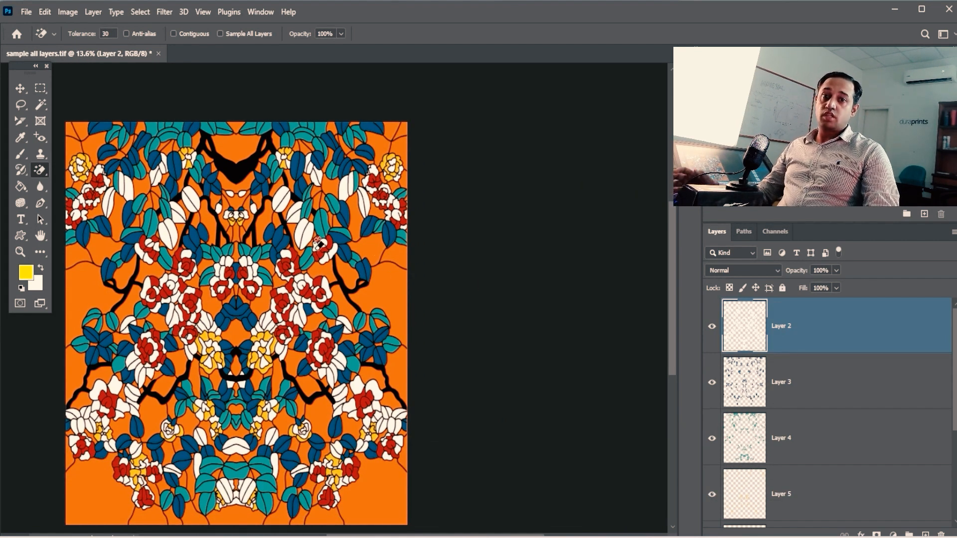
Select Layer 3, turn on Contiguous, and hide and show the layer to identify its blue shapes.
{"action": "left_click", "coordinate": [744, 379]}
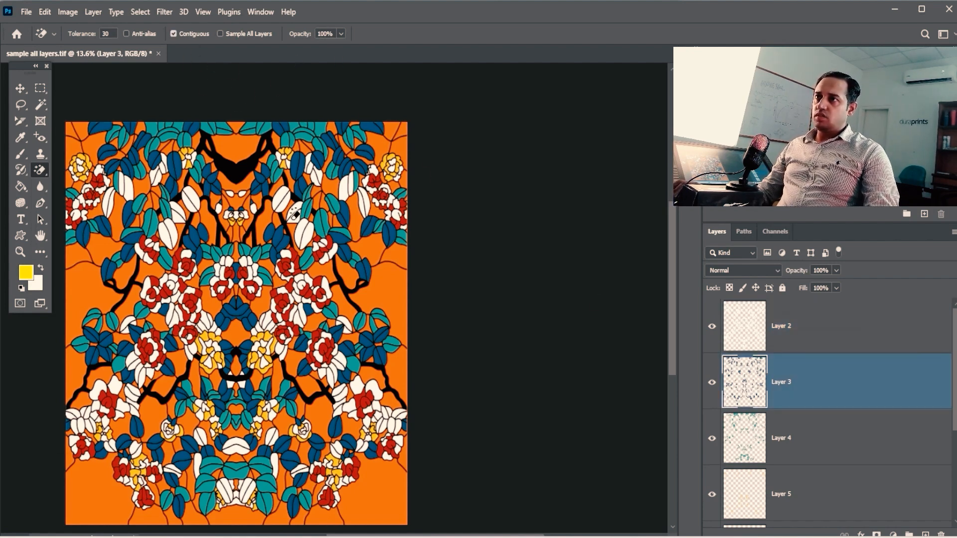
{"action": "left_click_drag", "start_coordinate": [295, 215], "coordinate": [384, 218]}
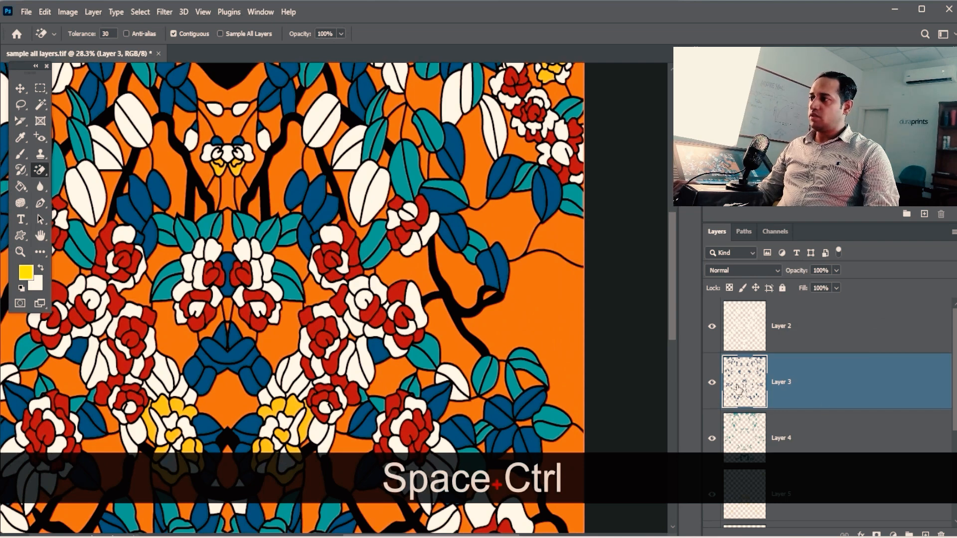
{"action": "left_click", "coordinate": [712, 383]}
{"action": "left_click", "coordinate": [712, 383]}
Undo the last two changes to the artwork.
{"action": "left_click_drag", "start_coordinate": [320, 238], "coordinate": [349, 290]}
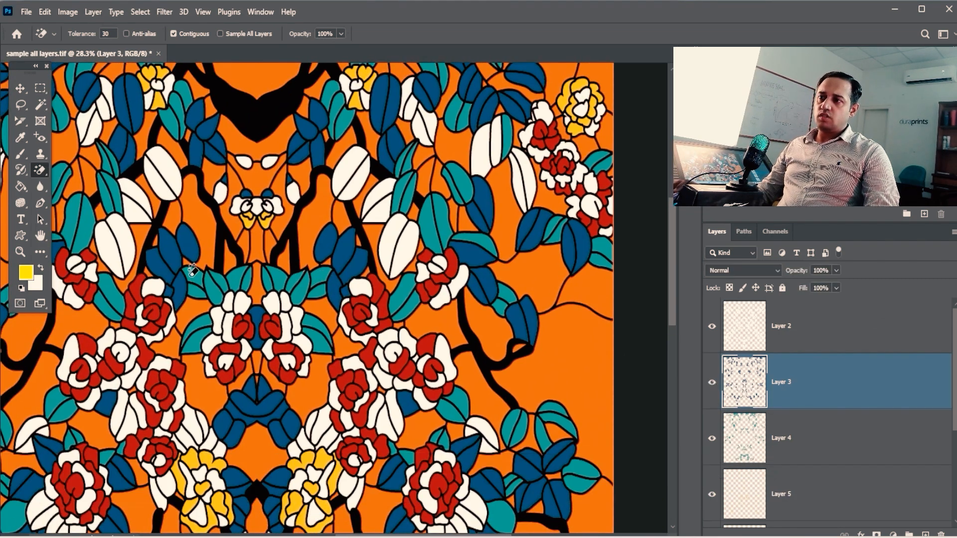
{"action": "key", "text": "ctrl+z"}
{"action": "key", "text": "ctrl+z"}
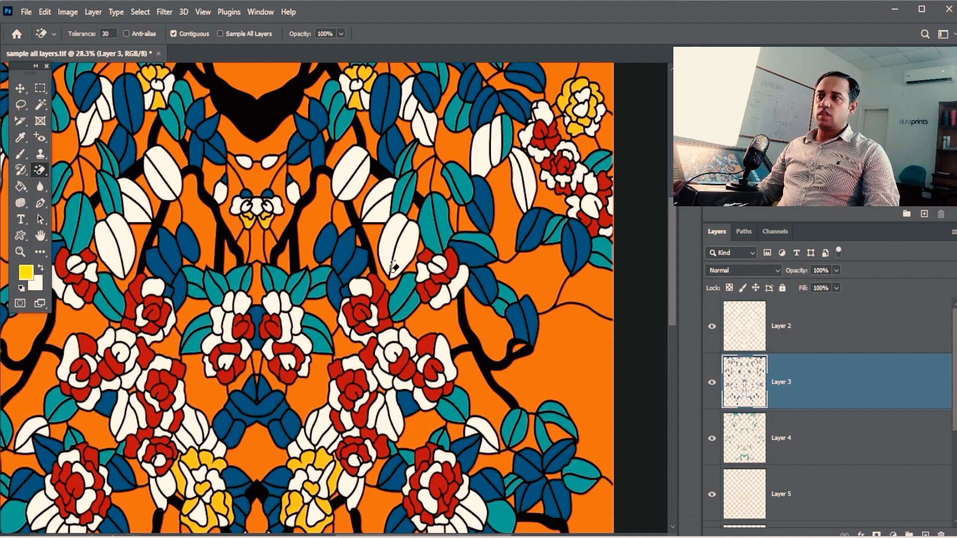
With Contiguous on, erase four separate blue leaf segments on Layer 3 above the red-and-white flower.
{"action": "left_click", "coordinate": [352, 244], "text": "ctrl"}
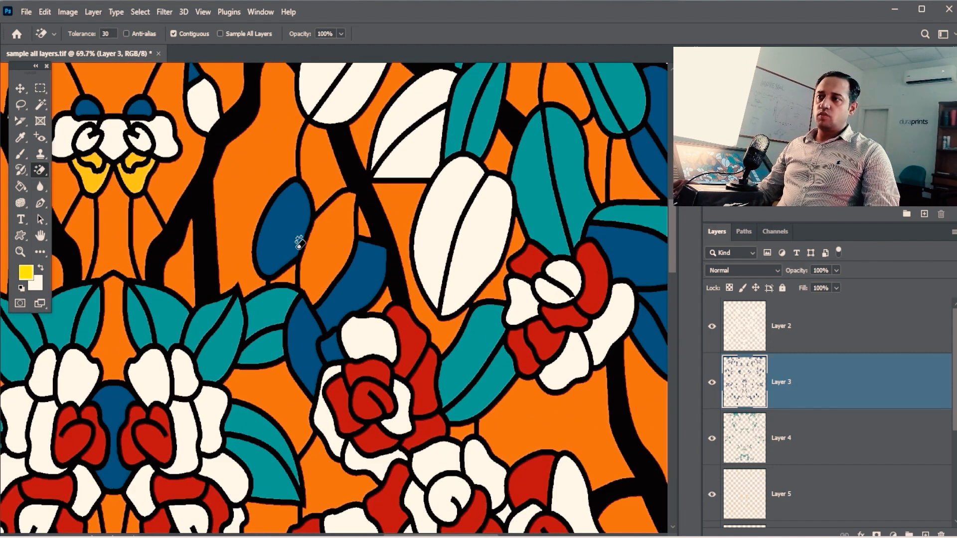
{"action": "left_click", "coordinate": [292, 248]}
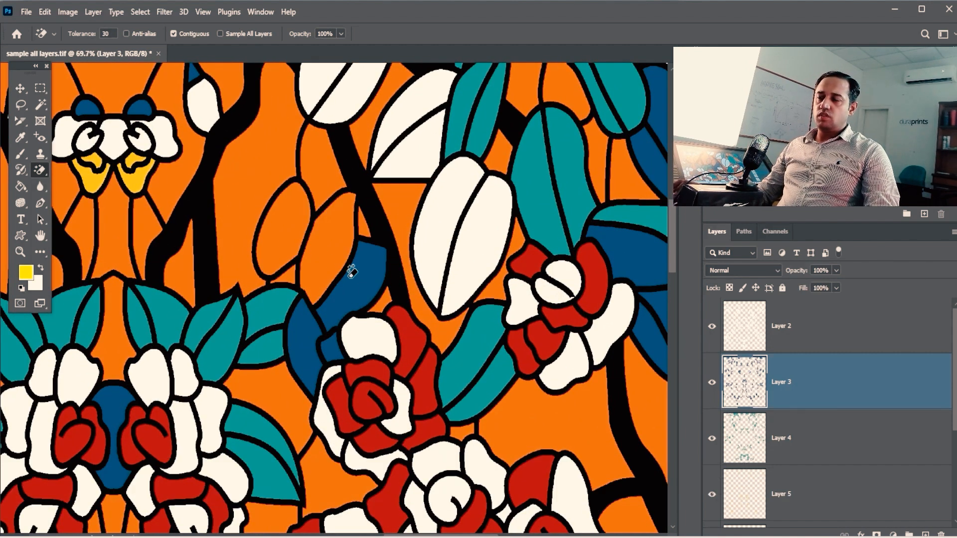
{"action": "left_click", "coordinate": [373, 261]}
{"action": "left_click", "coordinate": [305, 325]}
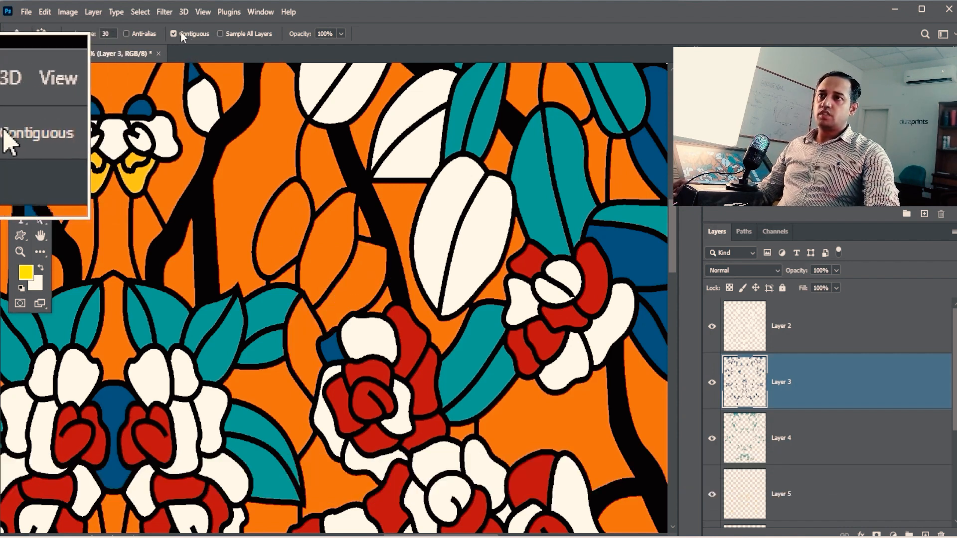
Turn off Contiguous and erase all the blue areas of Layer 3 at once.
{"action": "left_click", "coordinate": [175, 34]}
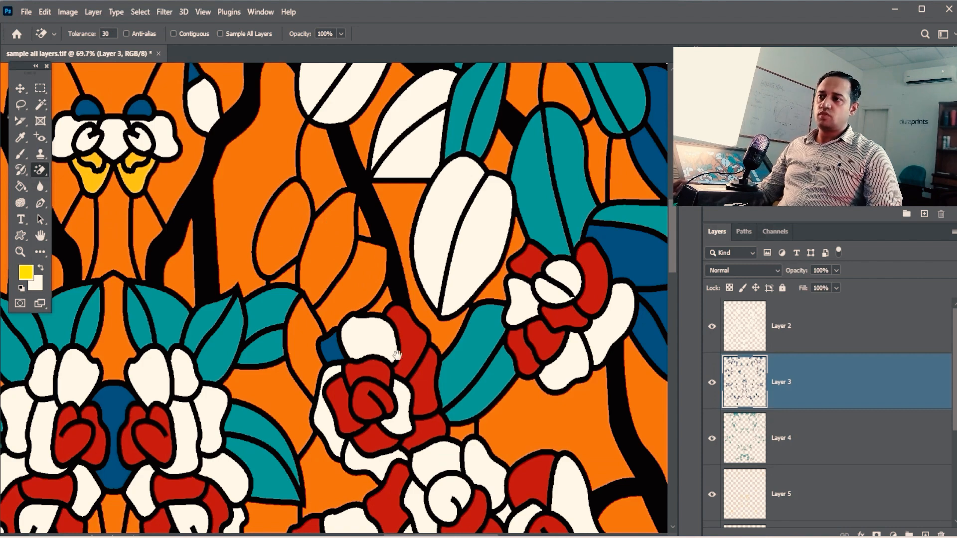
{"action": "left_click_drag", "start_coordinate": [397, 356], "coordinate": [417, 303]}
{"action": "left_click_drag", "start_coordinate": [391, 252], "coordinate": [360, 232]}
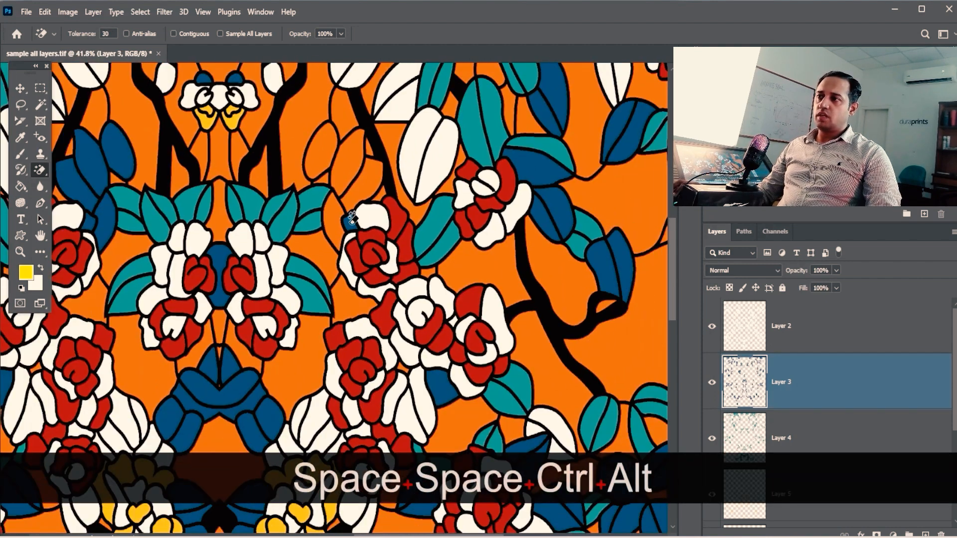
{"action": "left_click", "coordinate": [353, 220]}
{"action": "left_click_drag", "start_coordinate": [509, 303], "coordinate": [444, 288]}
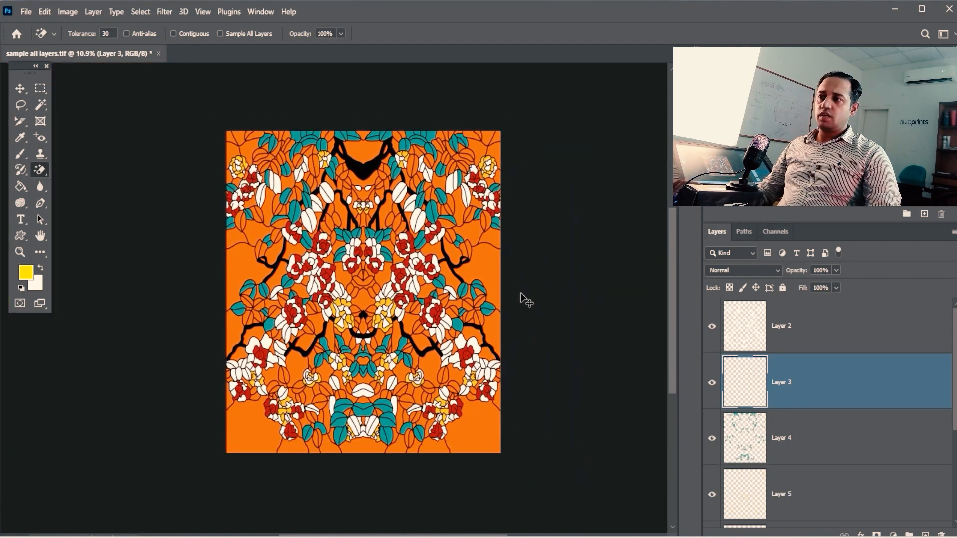
Undo all the blue leaf erasures on Layer 3.
{"action": "key", "text": "ctrl+z"}
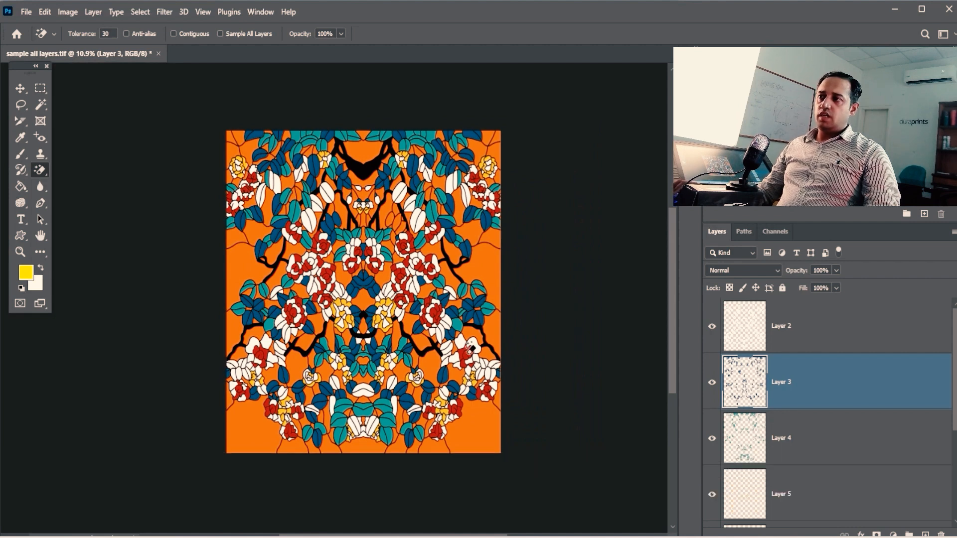
{"action": "key", "text": "ctrl+z"}
{"action": "key", "text": "ctrl+z"}
{"action": "key", "text": "ctrl+z"}
{"action": "key", "text": "ctrl+z"}
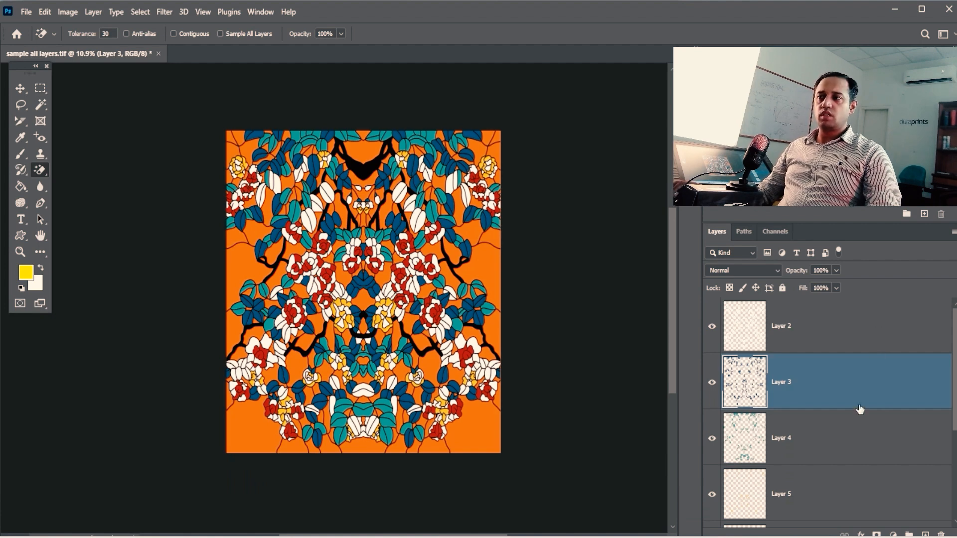
Select Layer 2, turn on Sample All Layers, and merge all the layers into one.
{"action": "left_click", "coordinate": [817, 341]}
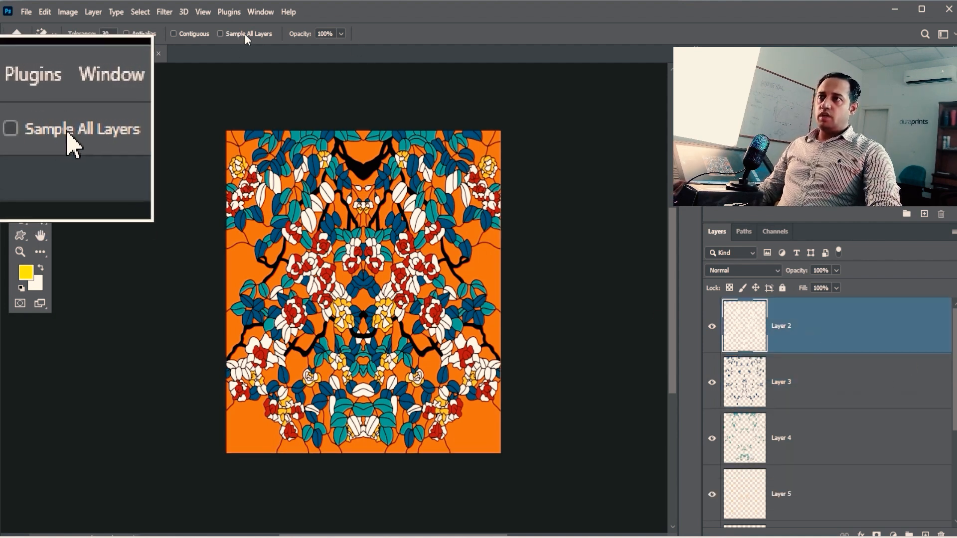
{"action": "left_click", "coordinate": [220, 33]}
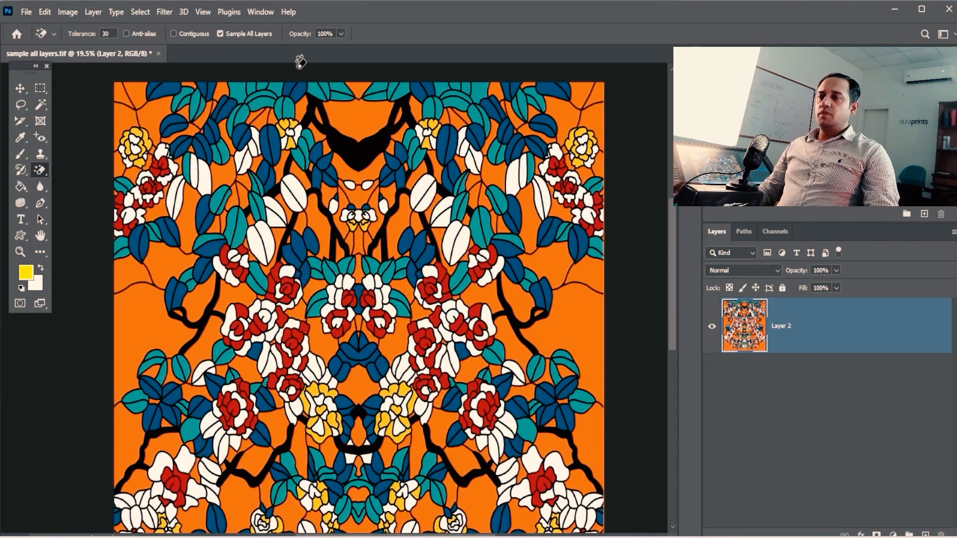
Examine the merged single-layer artwork from its upper edge down to its lower flowers.
{"action": "key", "text": "space"}
{"action": "left_click_drag", "start_coordinate": [434, 268], "coordinate": [507, 287]}
{"action": "mouse_move", "coordinate": [576, 312]}
{"action": "left_mouse_down"}
{"action": "mouse_move", "coordinate": [446, 268]}
{"action": "mouse_move", "coordinate": [418, 159]}
{"action": "mouse_move", "coordinate": [424, 205]}
{"action": "left_mouse_up"}
{"action": "left_click_drag", "start_coordinate": [376, 136], "coordinate": [377, 235]}
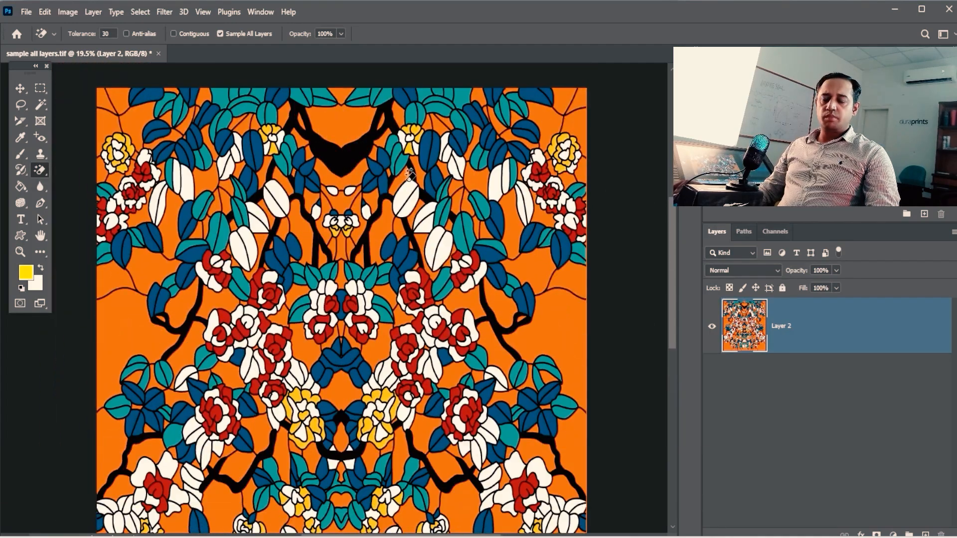
{"action": "key", "text": "space"}
{"action": "left_click_drag", "start_coordinate": [430, 311], "coordinate": [433, 273]}
{"action": "left_click_drag", "start_coordinate": [445, 167], "coordinate": [439, 233]}
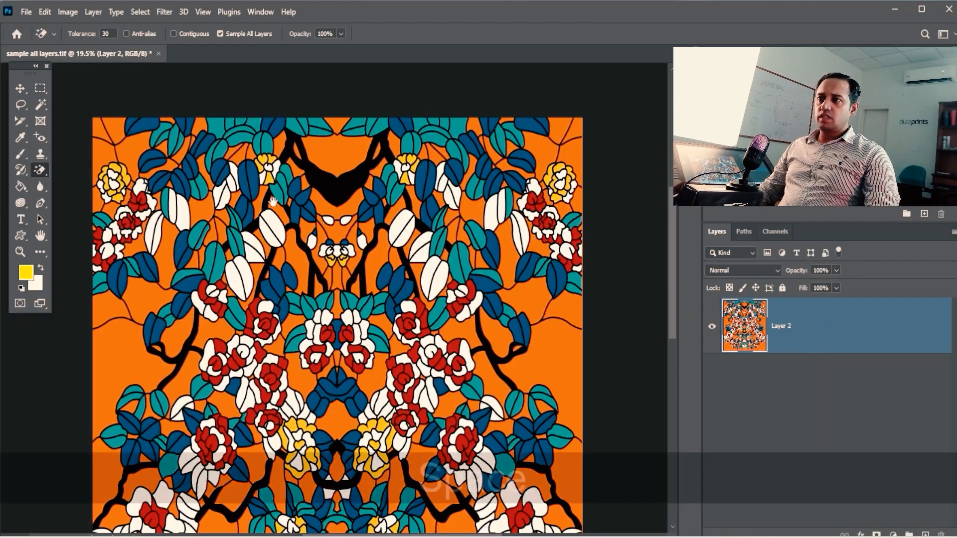
{"action": "key", "text": "space"}
{"action": "left_click_drag", "start_coordinate": [449, 442], "coordinate": [383, 239]}
{"action": "left_click_drag", "start_coordinate": [265, 80], "coordinate": [343, 71]}
{"action": "left_click_drag", "start_coordinate": [348, 258], "coordinate": [322, 98]}
{"action": "key", "text": "ctrl+space"}
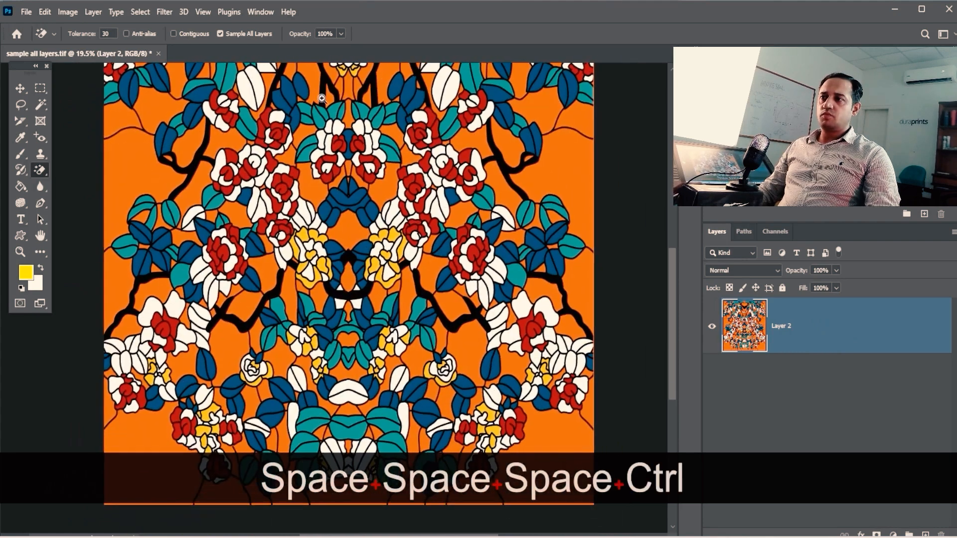
Erase all the white areas of the merged artwork, with Contiguous off and Sample All Layers on.
{"action": "left_click_drag", "start_coordinate": [395, 169], "coordinate": [365, 168]}
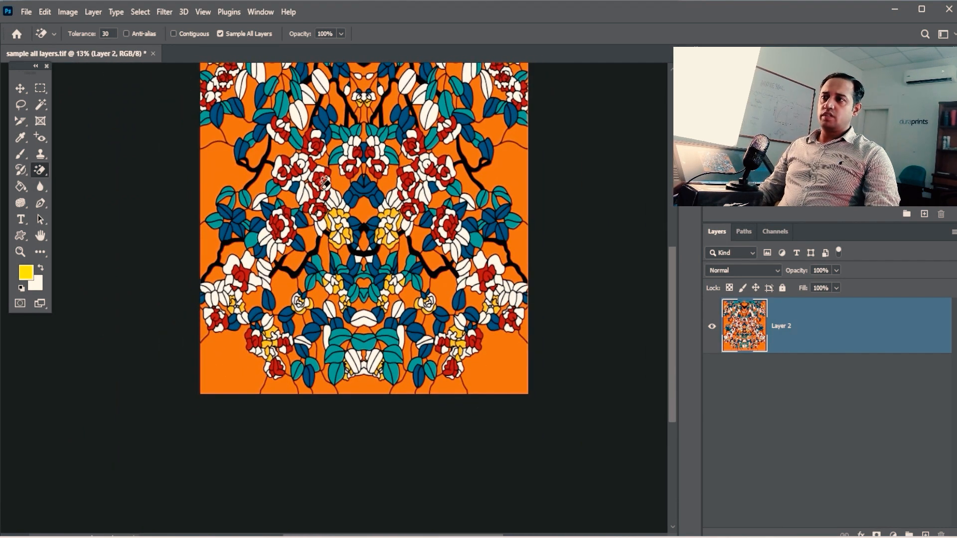
{"action": "left_click_drag", "start_coordinate": [346, 219], "coordinate": [349, 301]}
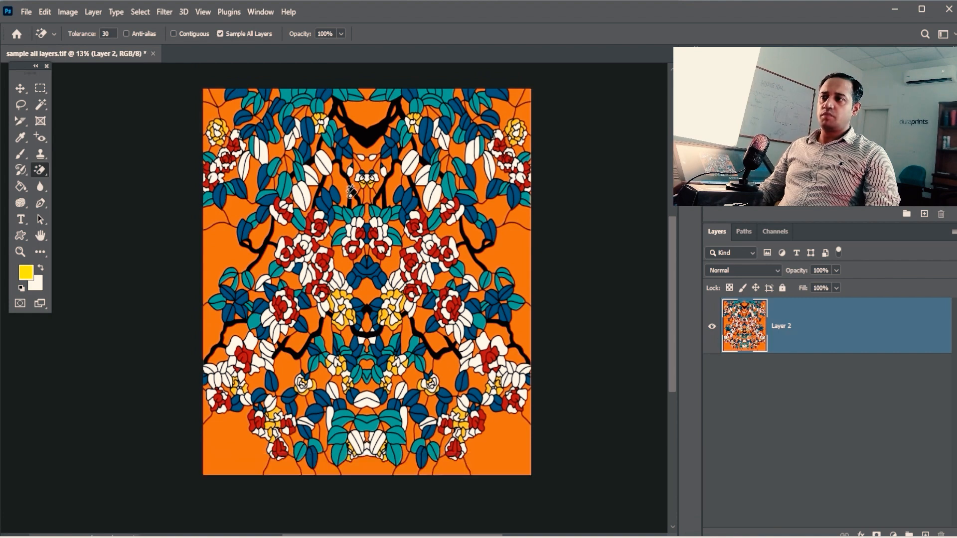
{"action": "left_click_drag", "start_coordinate": [356, 216], "coordinate": [379, 151]}
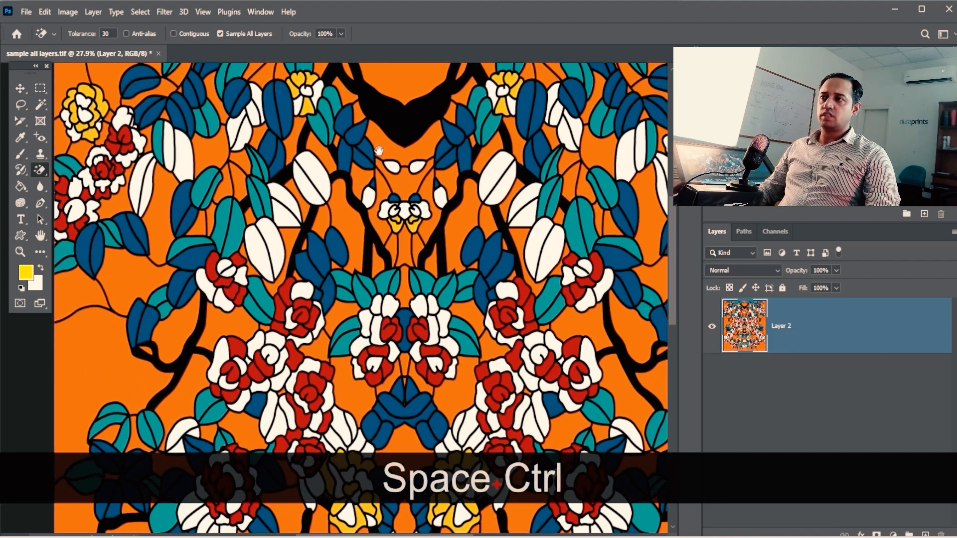
{"action": "left_click", "coordinate": [305, 295]}
{"action": "left_click_drag", "start_coordinate": [330, 324], "coordinate": [360, 169]}
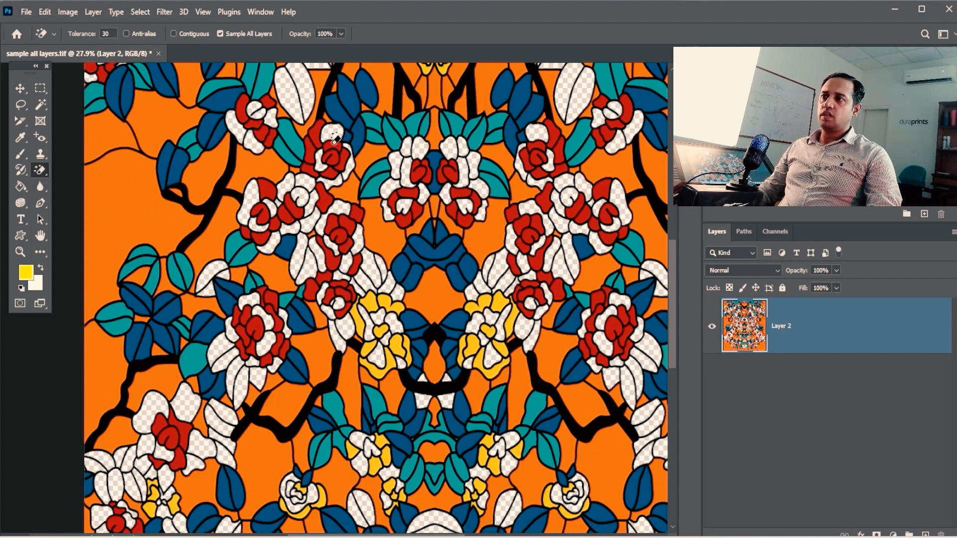
Erase all the red and all the yellow flower areas of the merged artwork on Layer 2.
{"action": "left_click", "coordinate": [335, 140]}
{"action": "left_click_drag", "start_coordinate": [405, 313], "coordinate": [400, 198]}
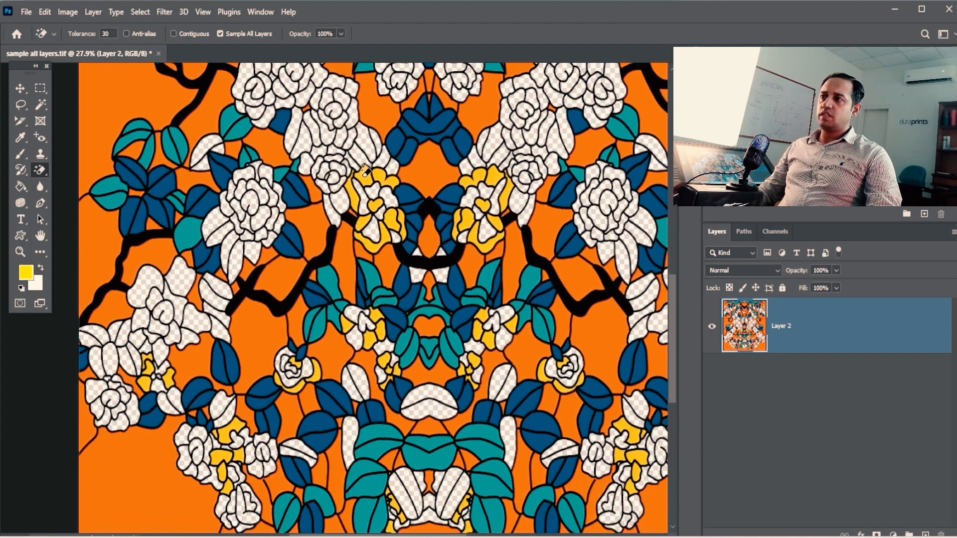
{"action": "left_click", "coordinate": [367, 173]}
Add a new layer beneath Layer 2 and fill it with a dark green foreground color.
{"action": "mouse_move", "coordinate": [547, 301]}
{"action": "left_mouse_down"}
{"action": "mouse_move", "coordinate": [449, 302]}
{"action": "mouse_move", "coordinate": [491, 304]}
{"action": "left_mouse_up"}
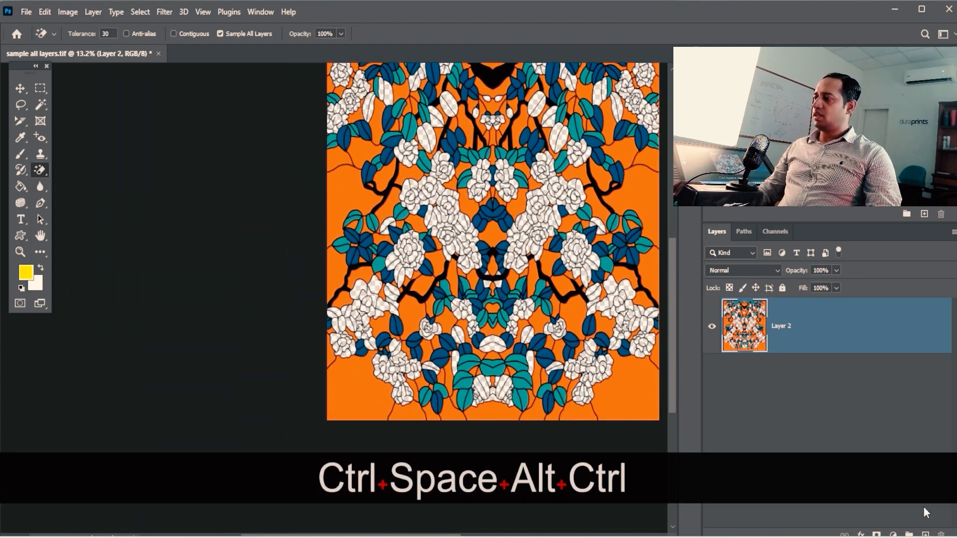
{"action": "left_click", "coordinate": [926, 534]}
{"action": "key", "text": "ctrl+bracketleft"}
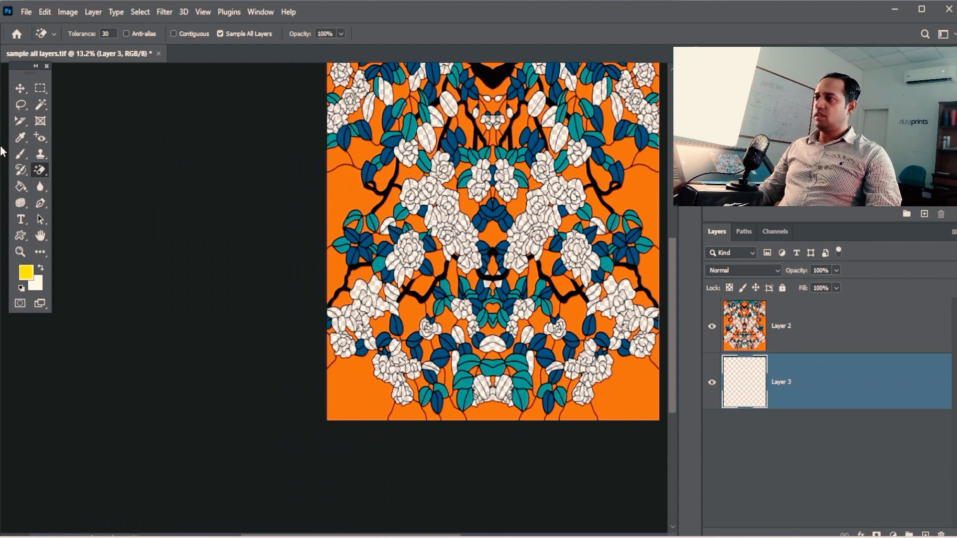
{"action": "left_click", "coordinate": [25, 273]}
{"action": "left_click", "coordinate": [528, 418]}
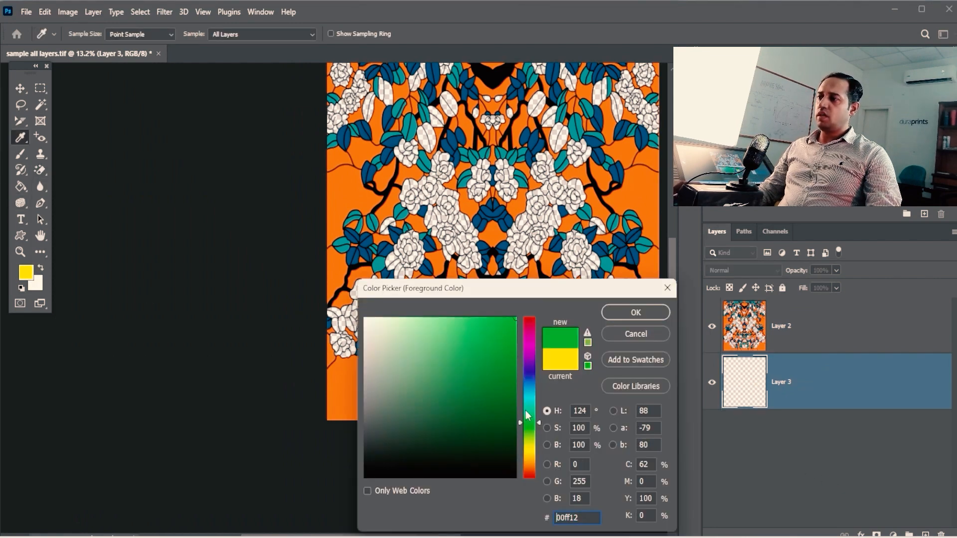
{"action": "left_click", "coordinate": [516, 396]}
{"action": "left_click", "coordinate": [627, 315]}
{"action": "key", "text": "alt+BackSpace"}
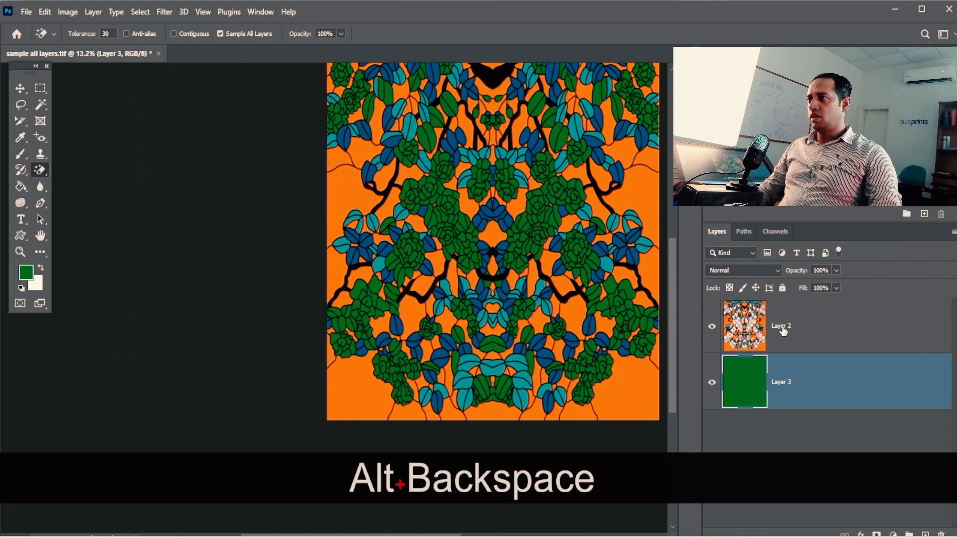
Select Layer 2 and toggle its visibility off and on to check the green fill behind the erased flowers.
{"action": "left_click", "coordinate": [782, 328]}
{"action": "left_click_drag", "start_coordinate": [449, 222], "coordinate": [286, 295]}
{"action": "left_click_drag", "start_coordinate": [326, 206], "coordinate": [379, 217]}
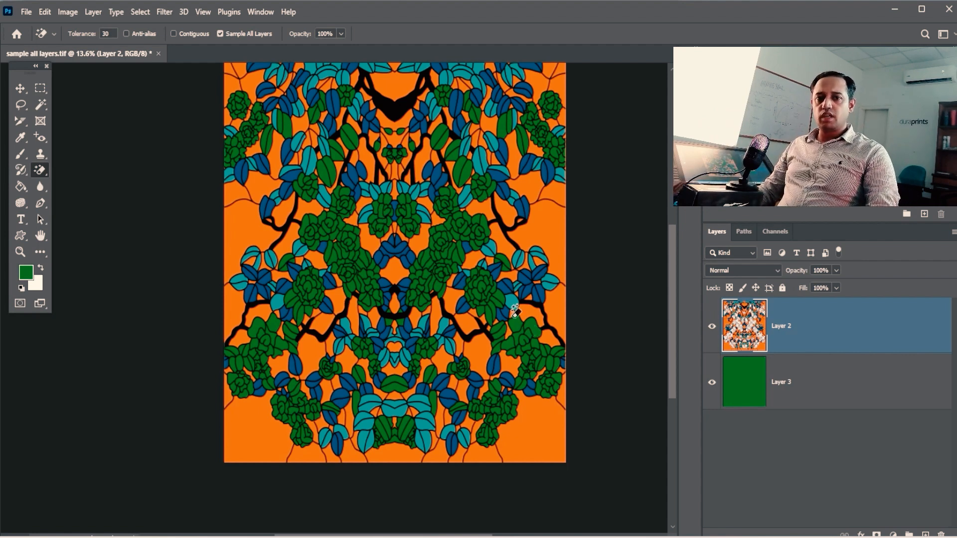
{"action": "left_click", "coordinate": [714, 329]}
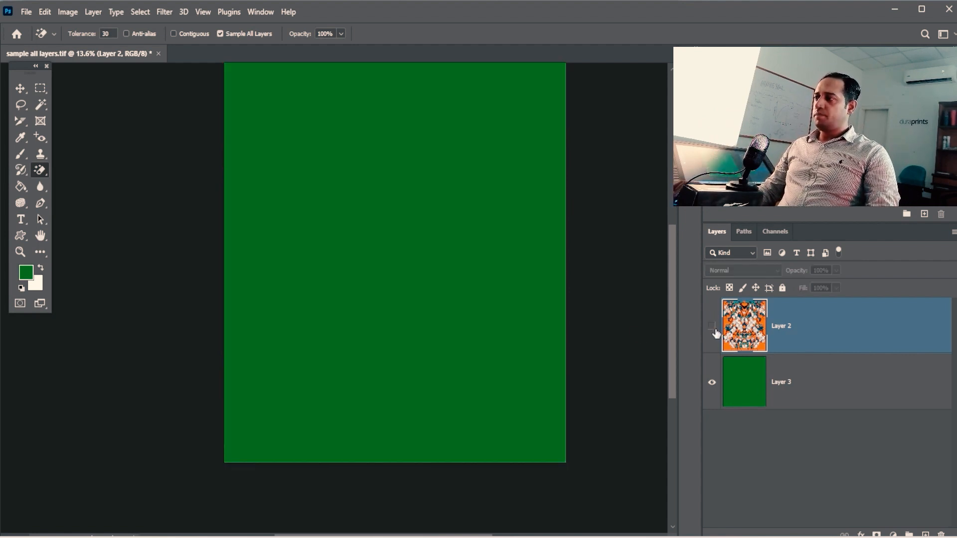
{"action": "left_click", "coordinate": [714, 329]}
{"action": "key", "text": "space"}
{"action": "left_click_drag", "start_coordinate": [535, 189], "coordinate": [535, 221]}
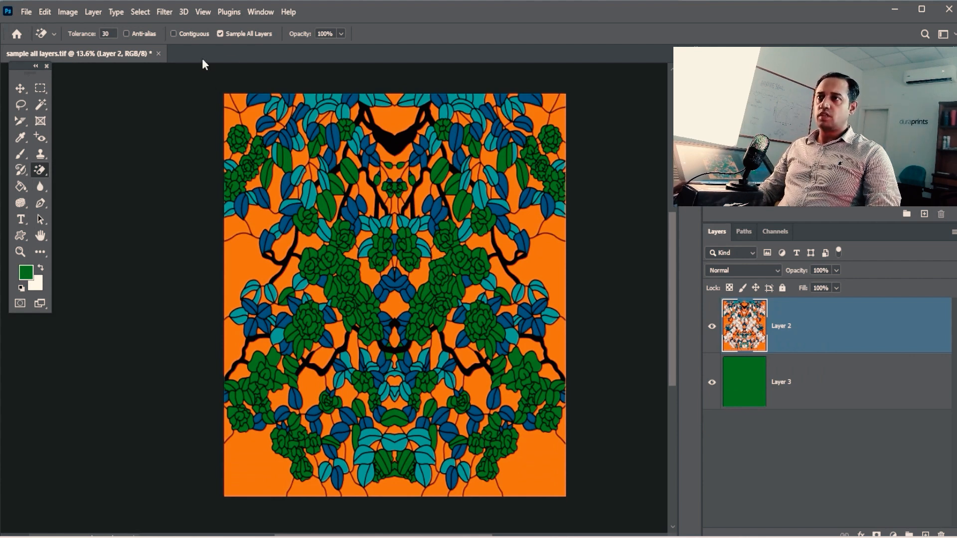
{"action": "left_click", "coordinate": [157, 53]}
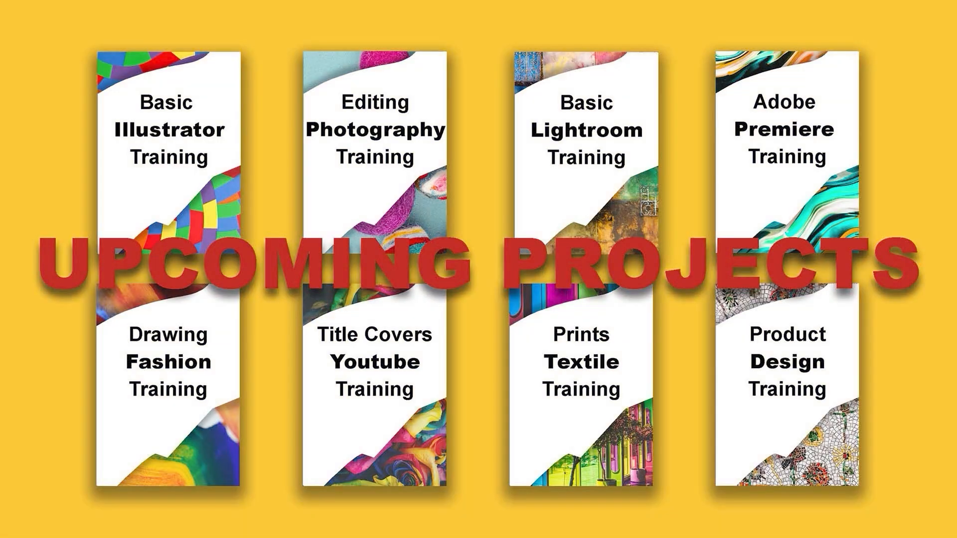